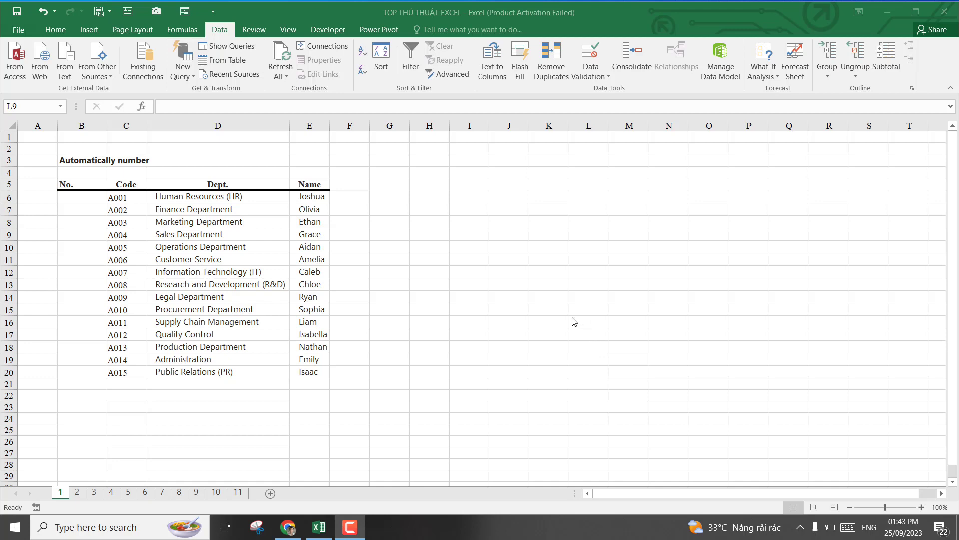
Switch to Chrome, look through the video lists on the YouTube channel's home page, and return to Excel.
left_click(287, 527)
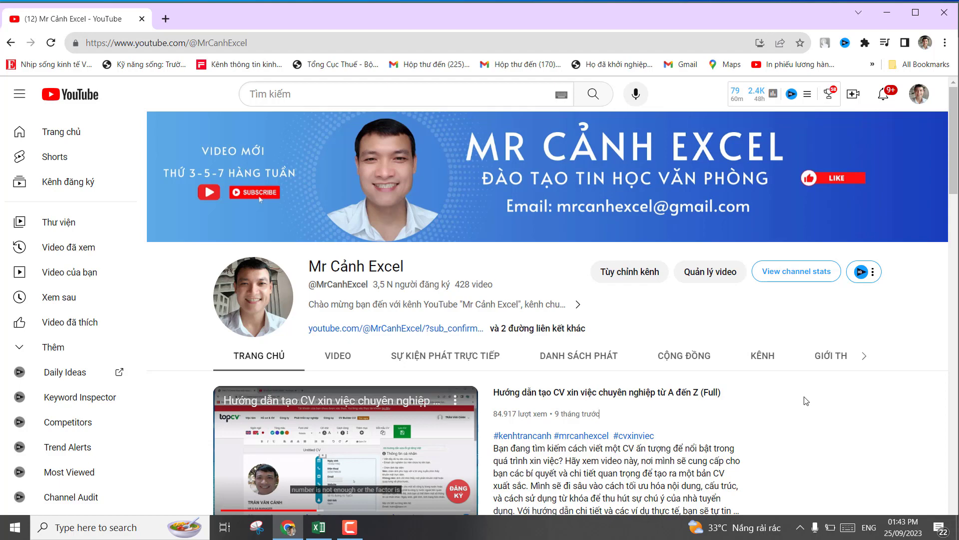
scroll(805, 401, "down", 8)
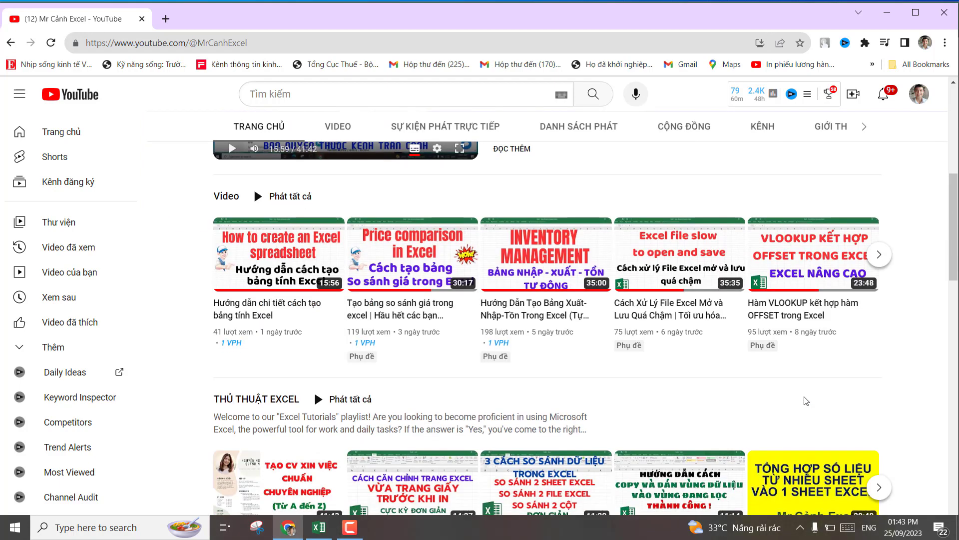
scroll(806, 399, "down", 1)
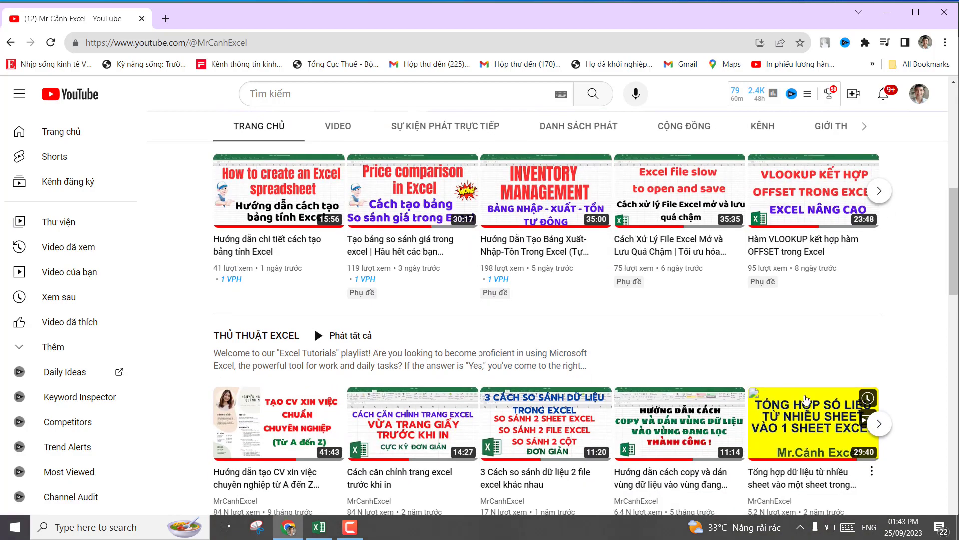
scroll(806, 399, "down", 2)
scroll(806, 399, "down", 3)
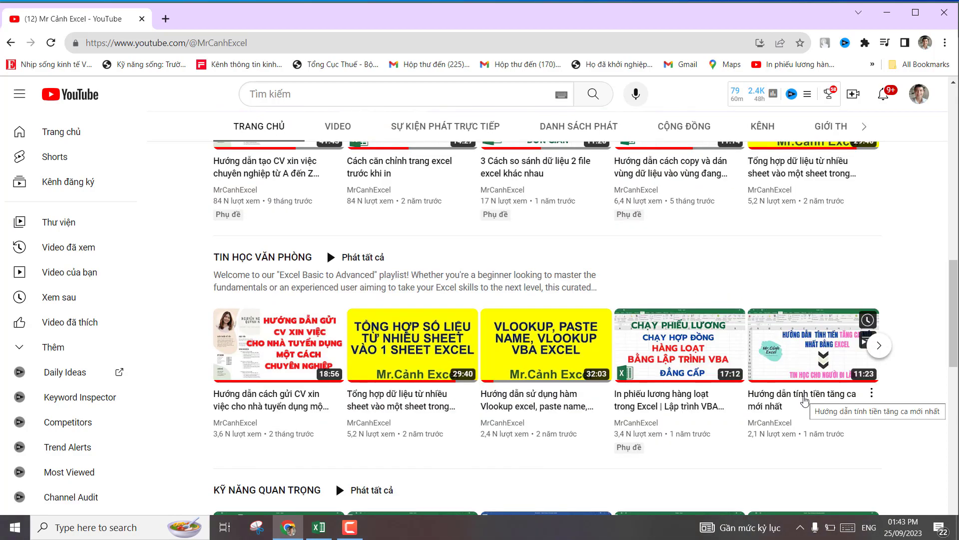
scroll(804, 400, "down", 2)
scroll(805, 400, "up", 15)
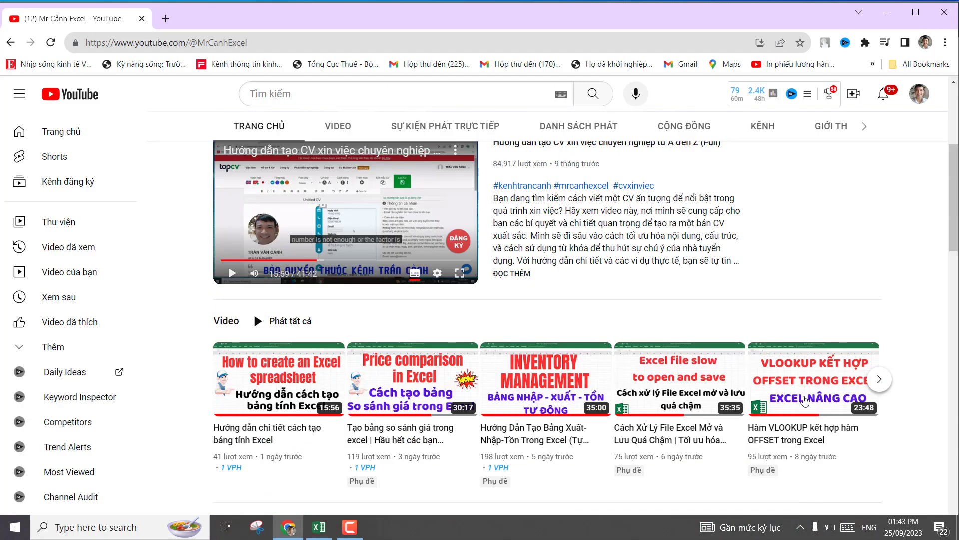
scroll(805, 401, "up", 1)
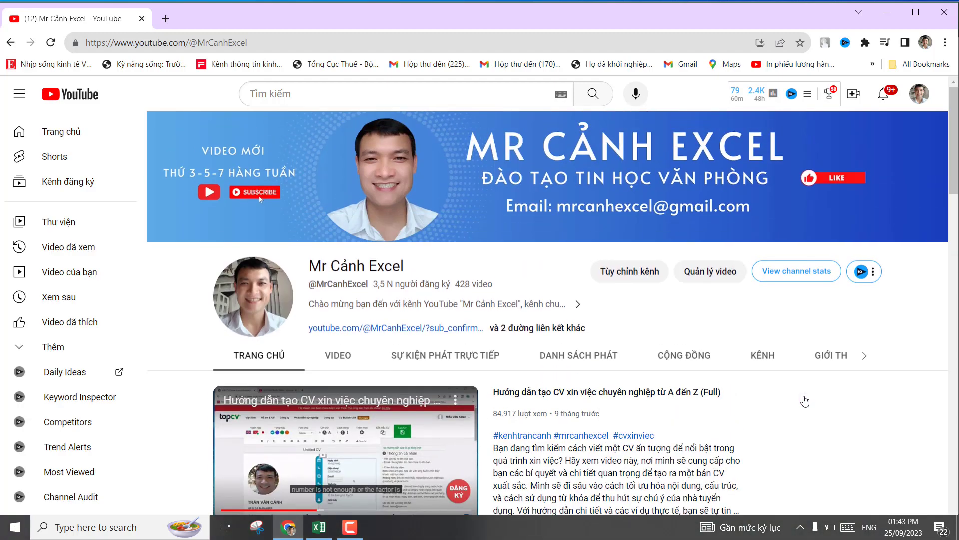
left_click(319, 527)
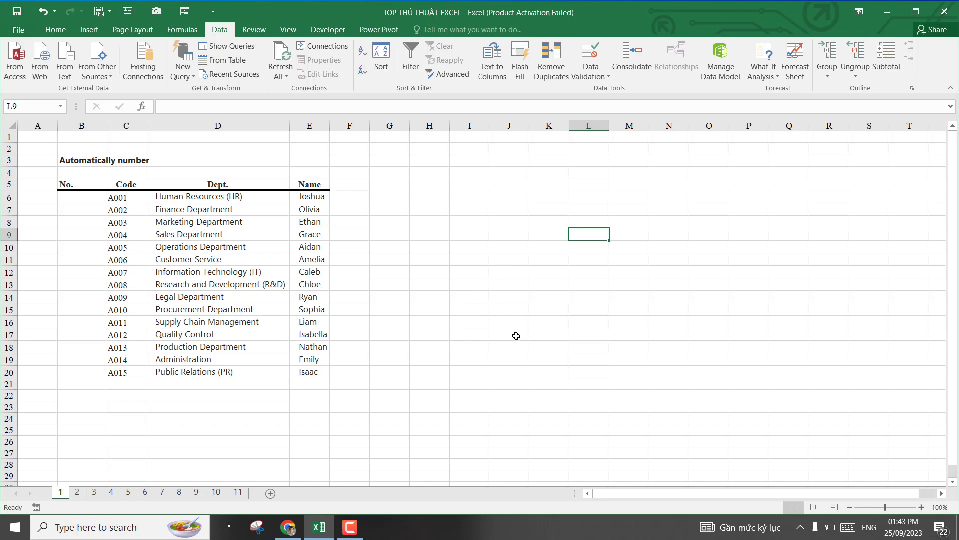
Enter 1 and 2 in B6 and B7 and fill the number series down to B20.
left_click(77, 198)
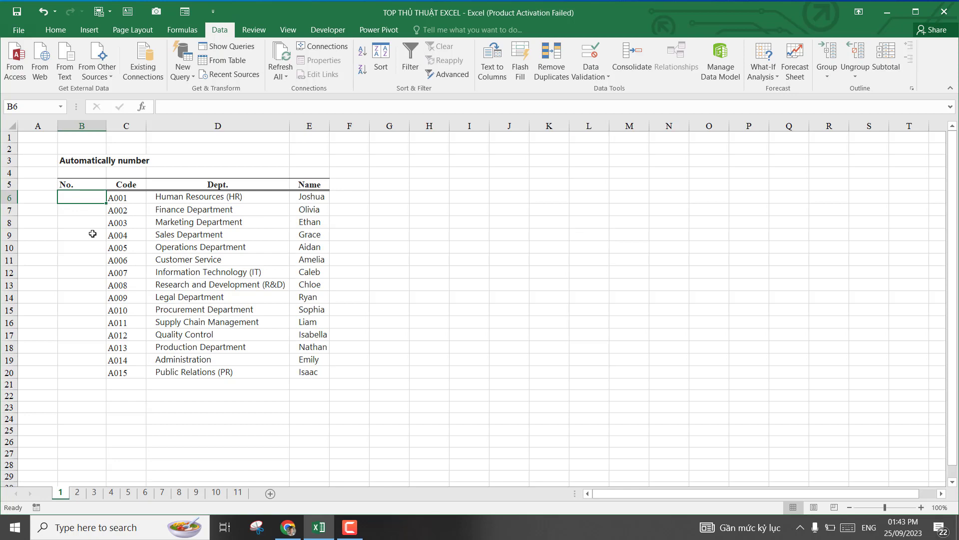
type("1")
key("Return")
type("2")
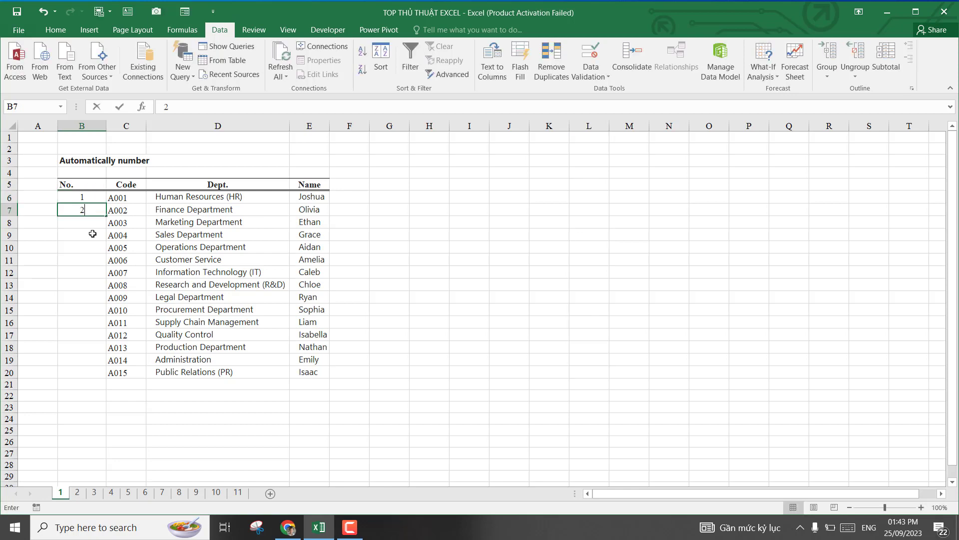
key("Return")
left_click_drag(89, 199, 102, 379)
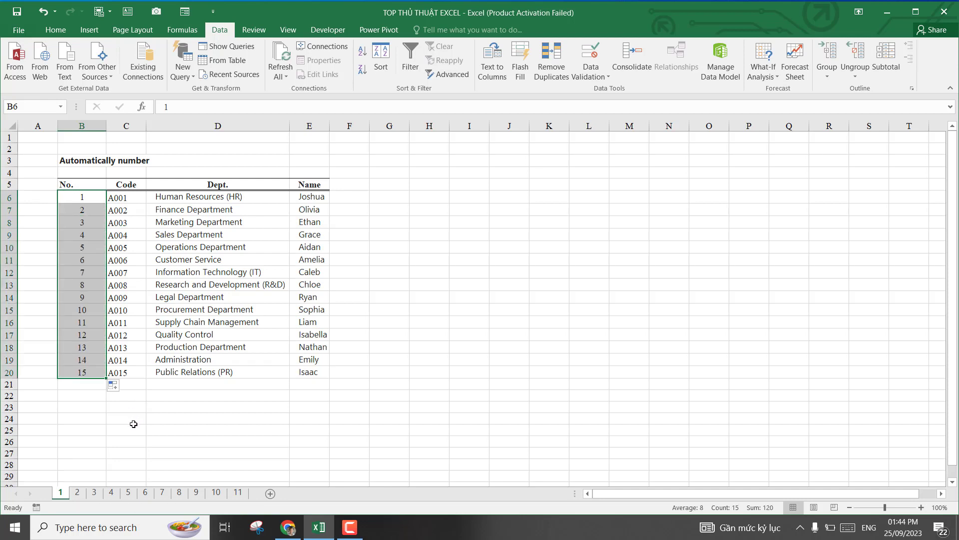
Delete rows 10 to 13 and check the sequence of the typed numbers in the No. column.
left_click(82, 284)
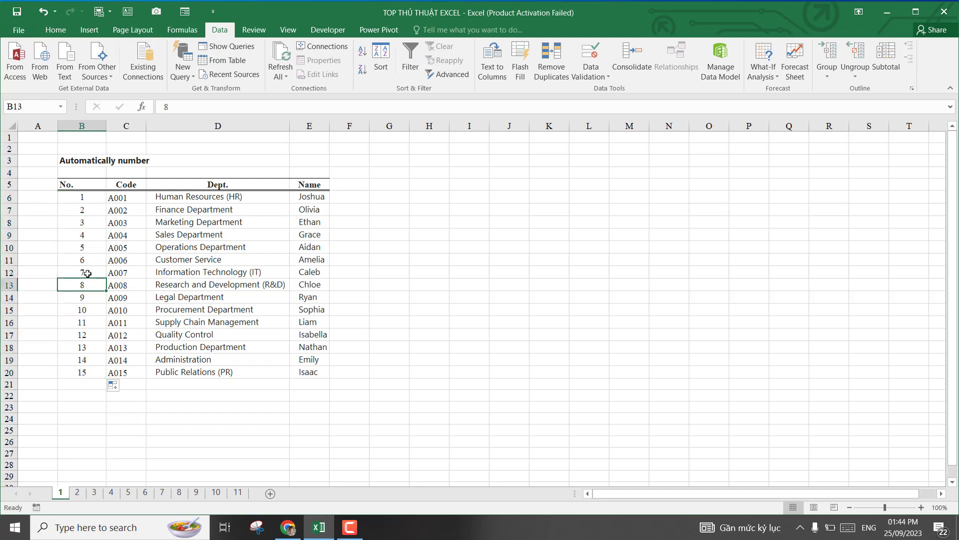
left_click_drag(5, 247, 69, 281)
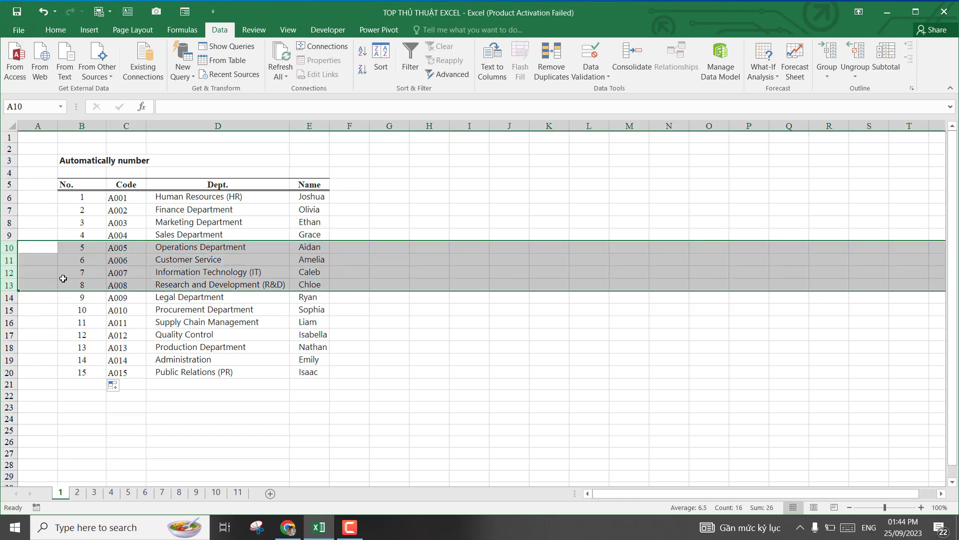
right_click(71, 276)
left_click(97, 381)
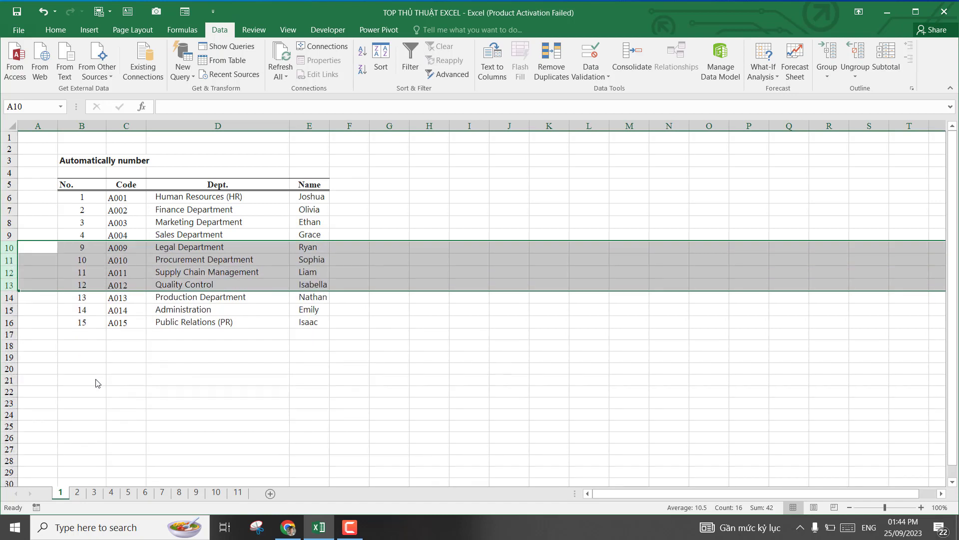
left_click(146, 393)
left_click_drag(81, 247, 80, 320)
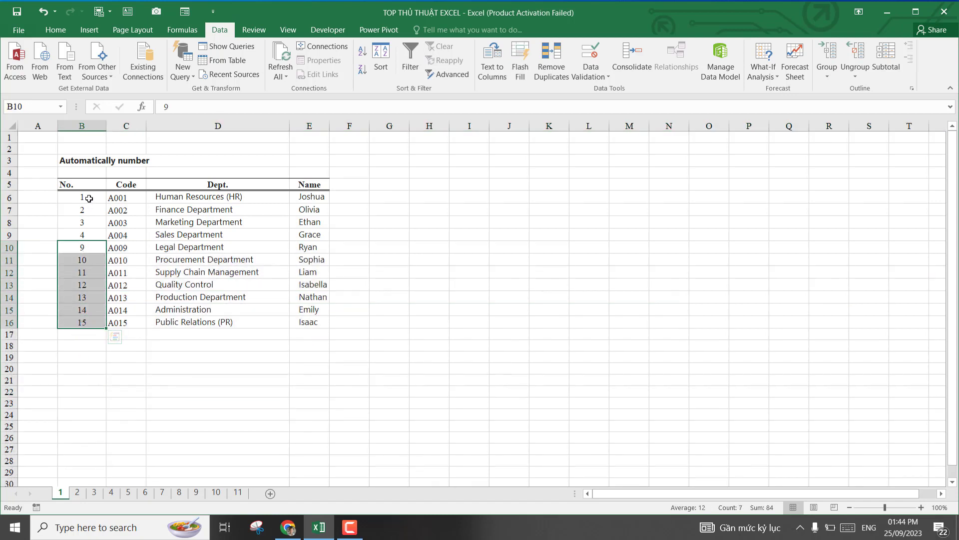
left_click_drag(88, 197, 80, 322)
left_click(231, 368)
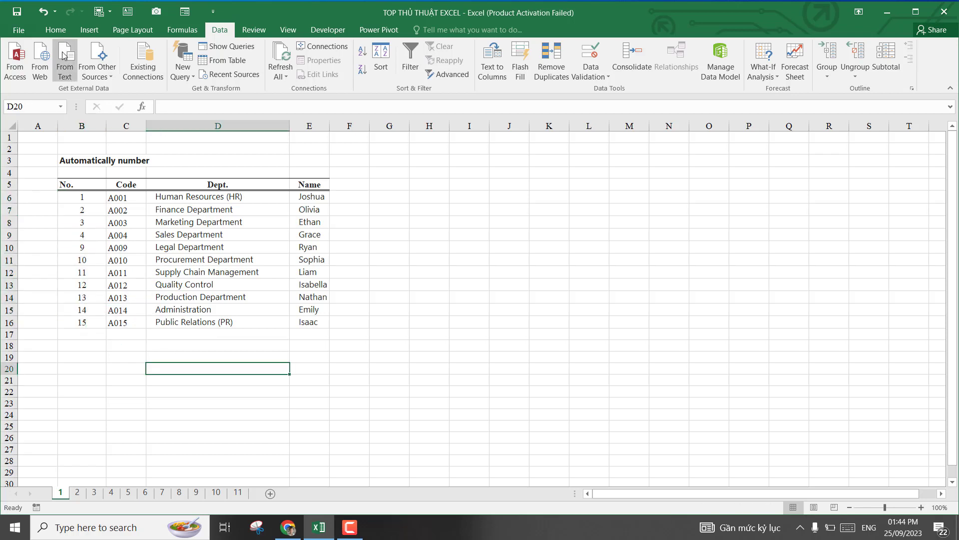
Undo the row deletion and clear the typed numbers from B6:B20.
left_click(43, 11)
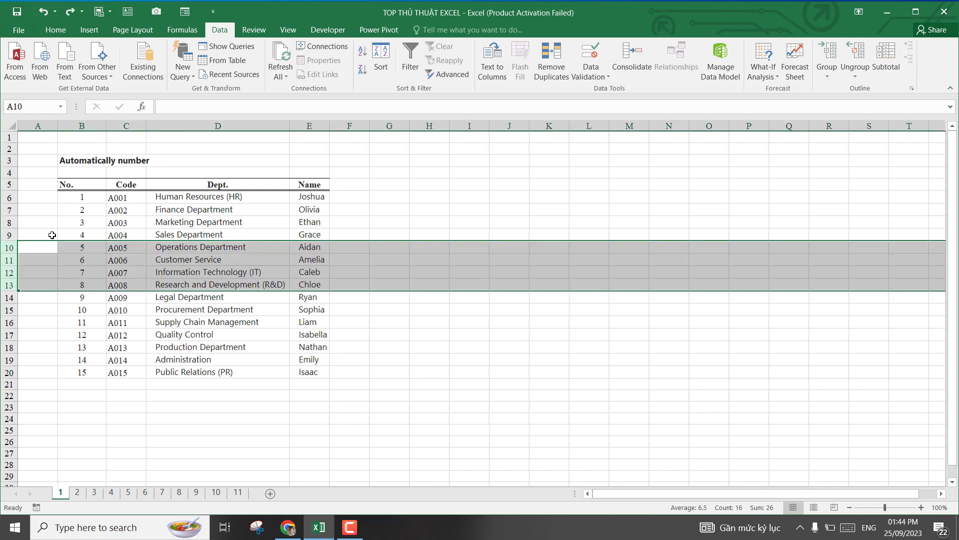
left_click(85, 258)
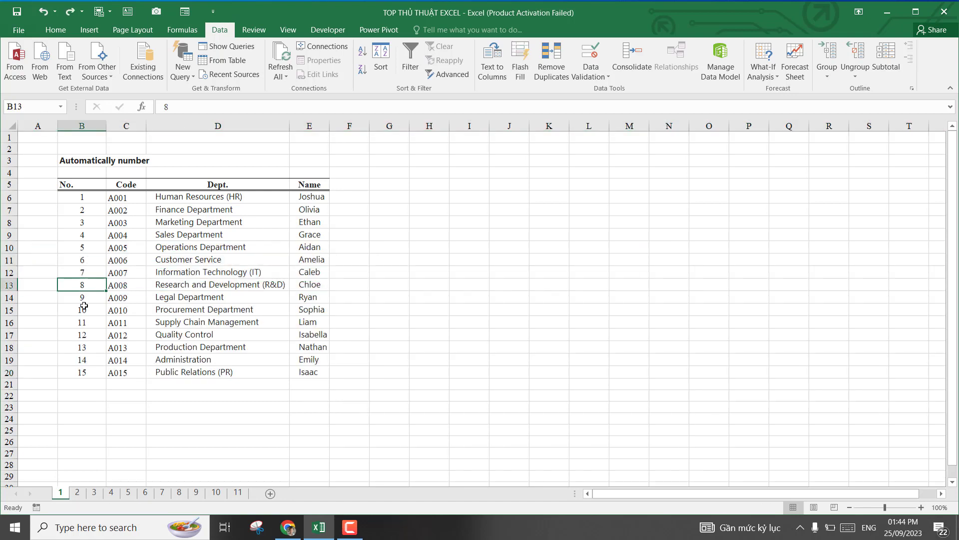
left_click_drag(82, 198, 77, 367)
key("Delete")
left_click(80, 356)
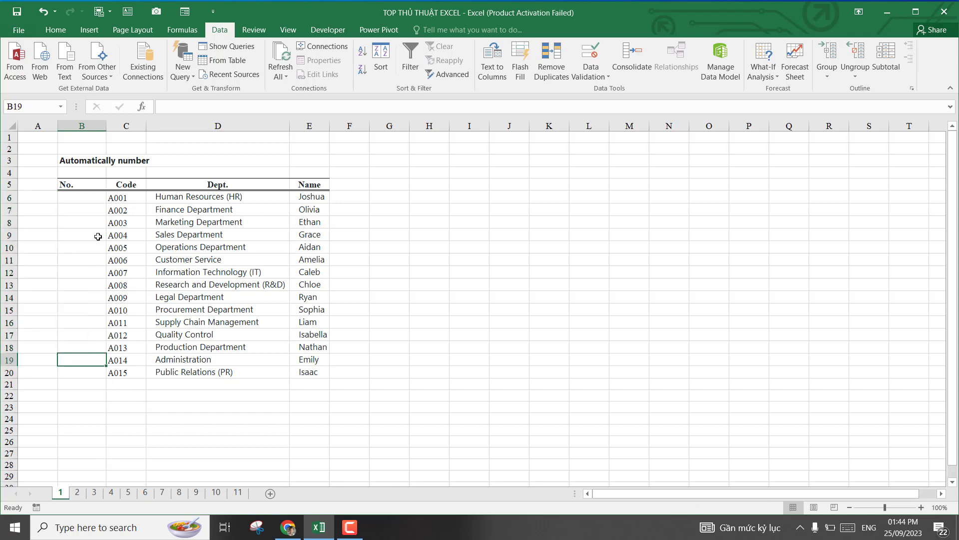
Enter the formula =COUNTA(C6:C6) in B6 to count the first code.
left_click(87, 199)
type("=coun")
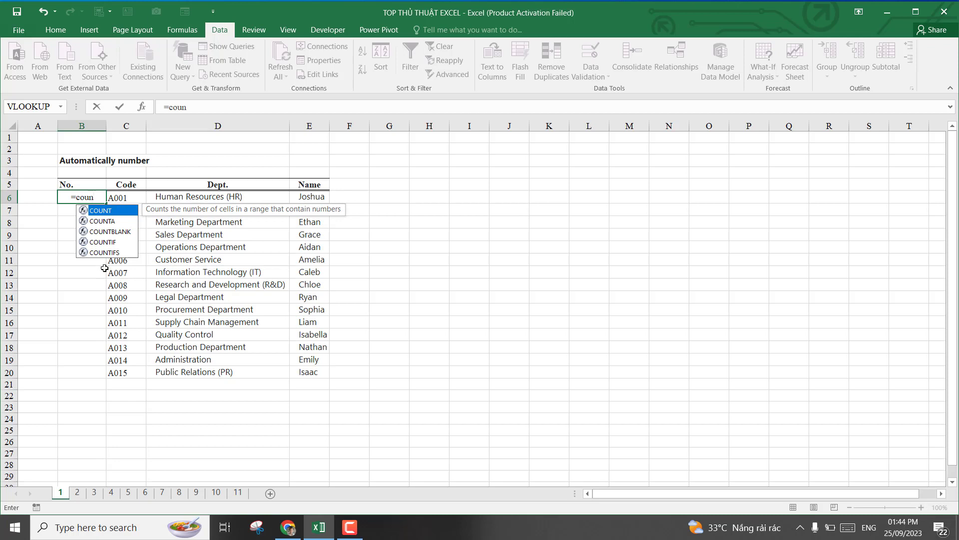
left_click(100, 223)
double_click(98, 222)
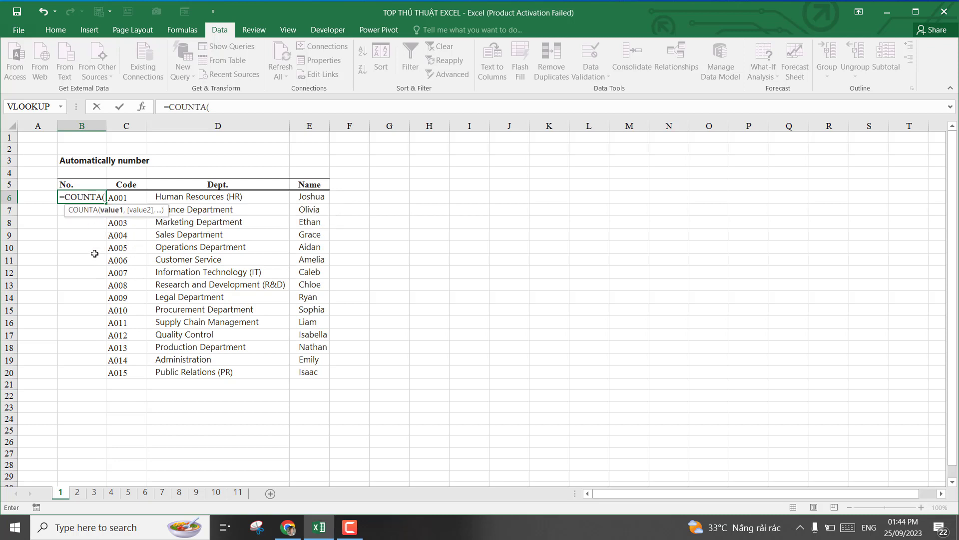
left_click(125, 196)
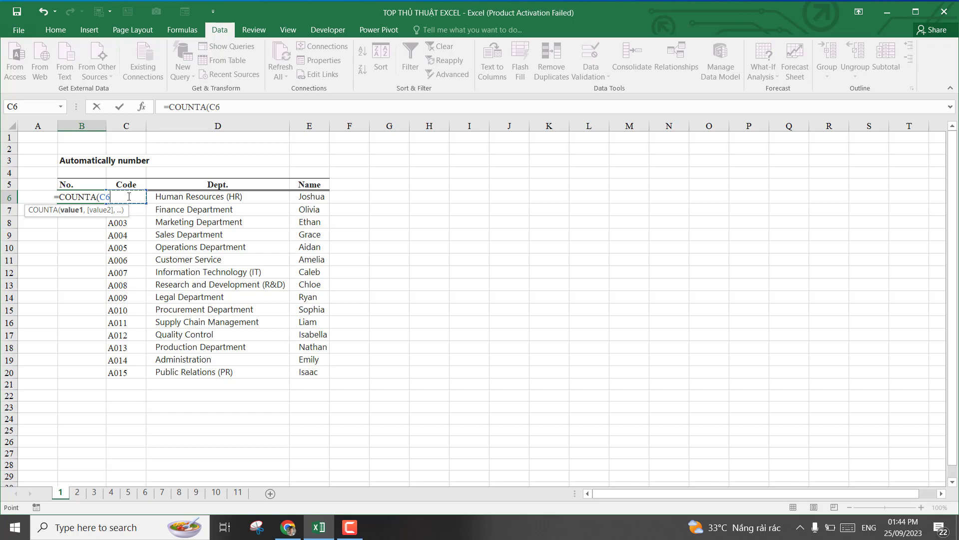
key("F8")
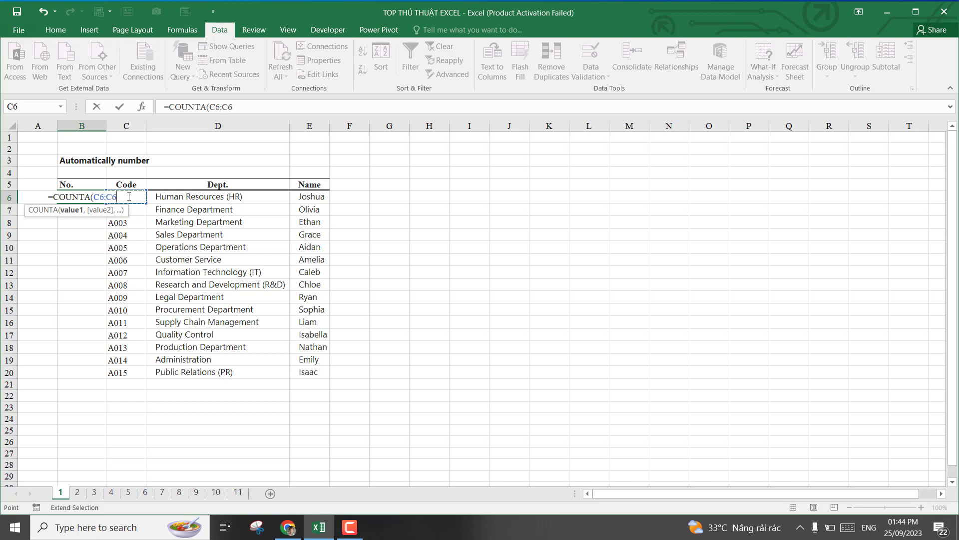
key("Return")
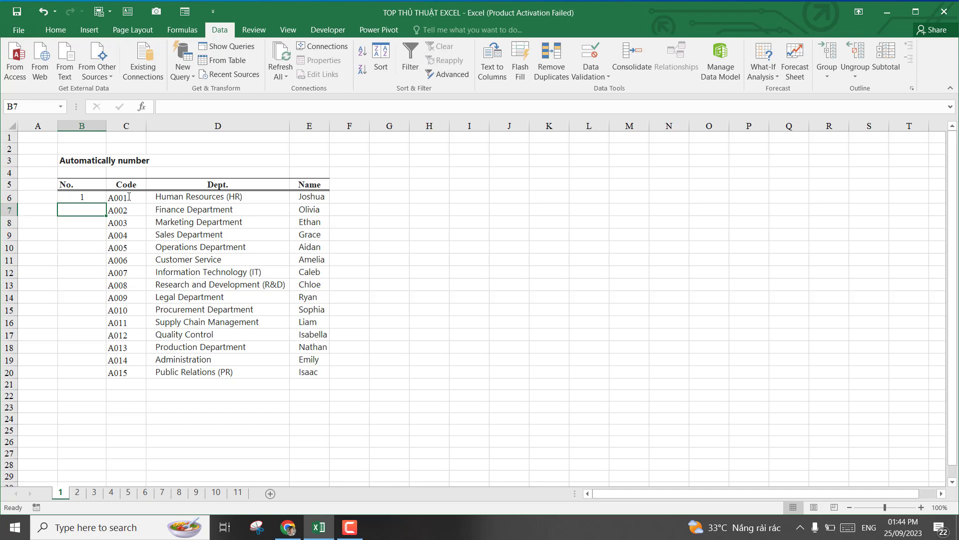
Make the range's first reference in B6 absolute so the formula reads =COUNTA($C$6:C6).
left_click(93, 198)
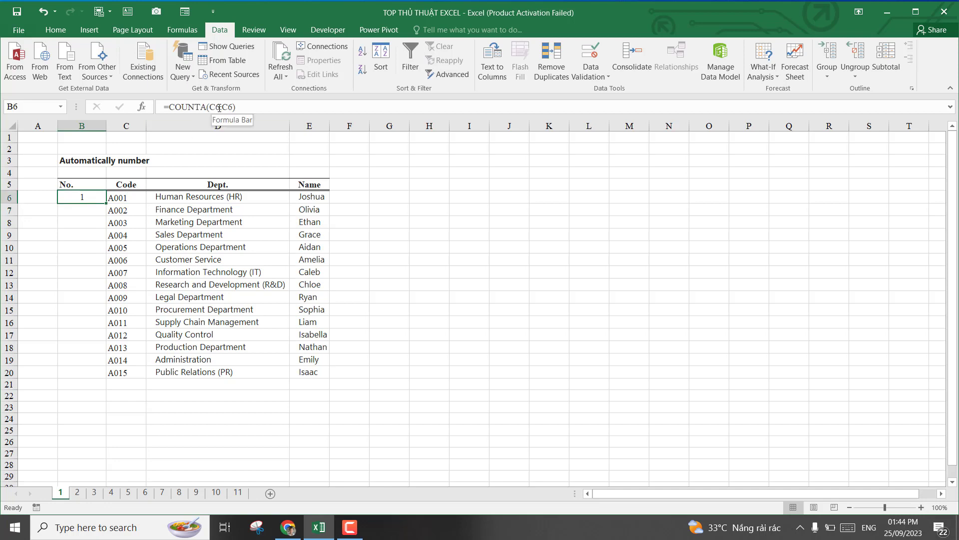
left_click_drag(217, 108, 220, 108)
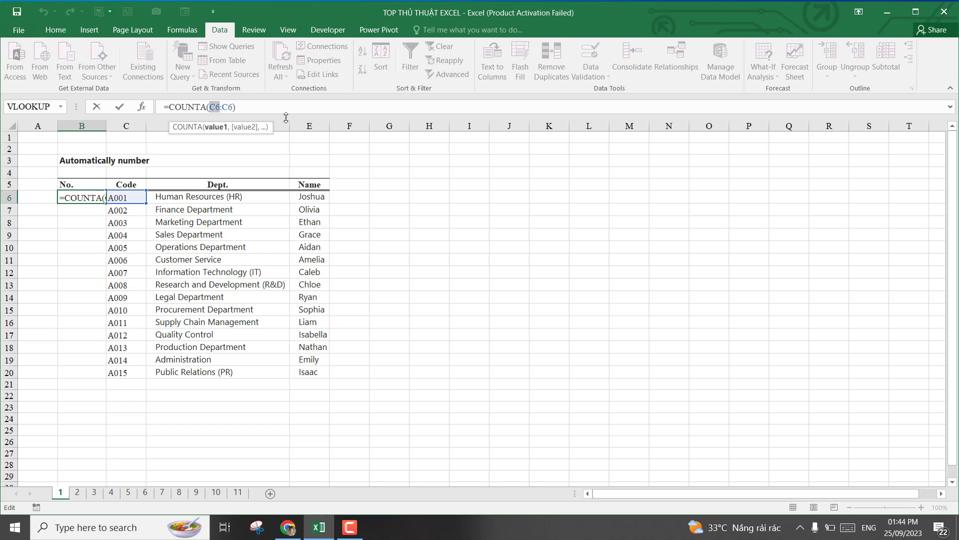
key("F4")
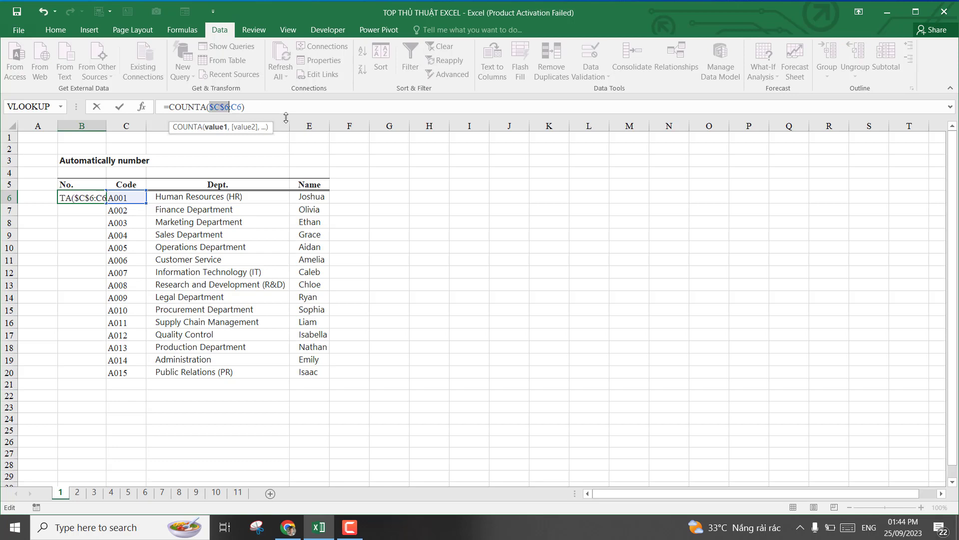
key("Return")
Fill the COUNTA formula from B6 down to B20.
left_click(89, 196)
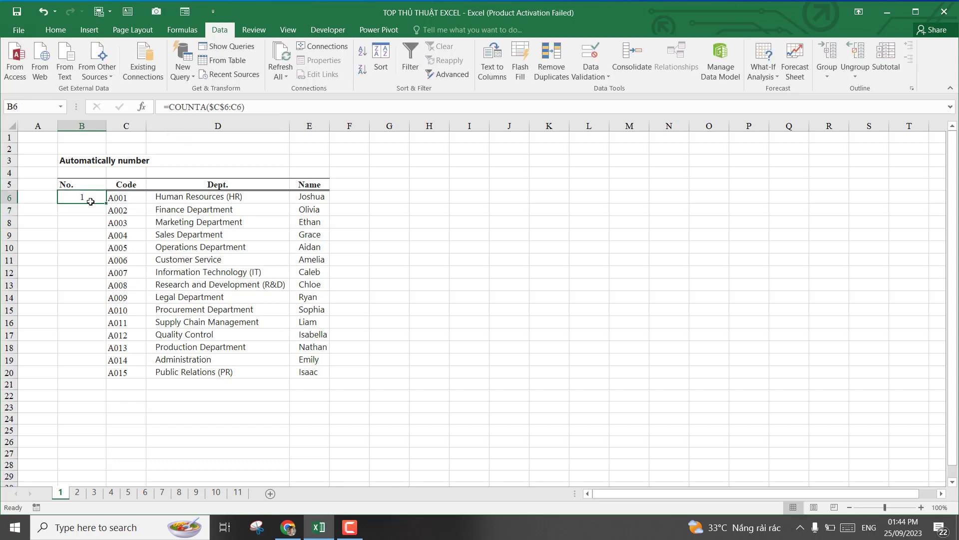
left_click_drag(107, 204, 104, 378)
left_click(80, 283)
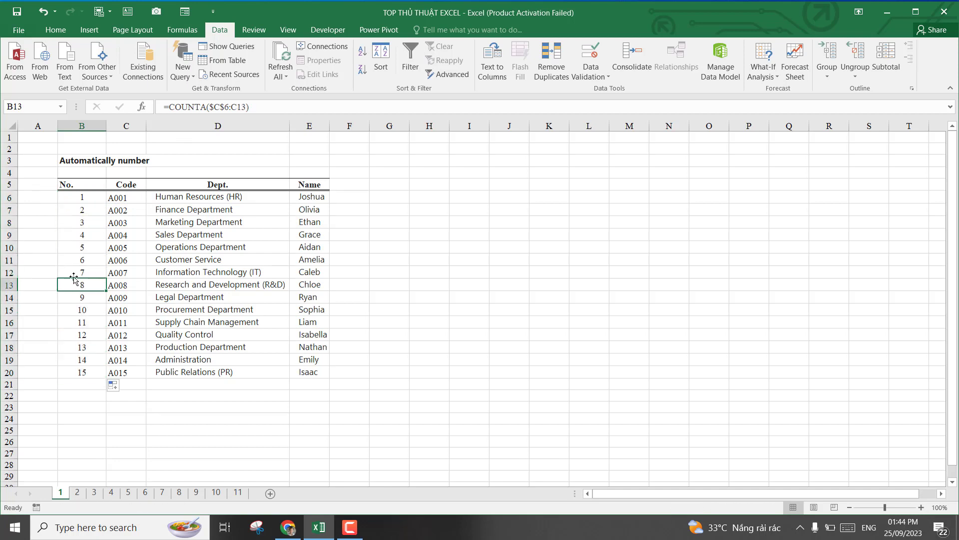
Delete rows 11 to 13 and check the numbers and formulas in the No. column.
left_click_drag(8, 260, 9, 283)
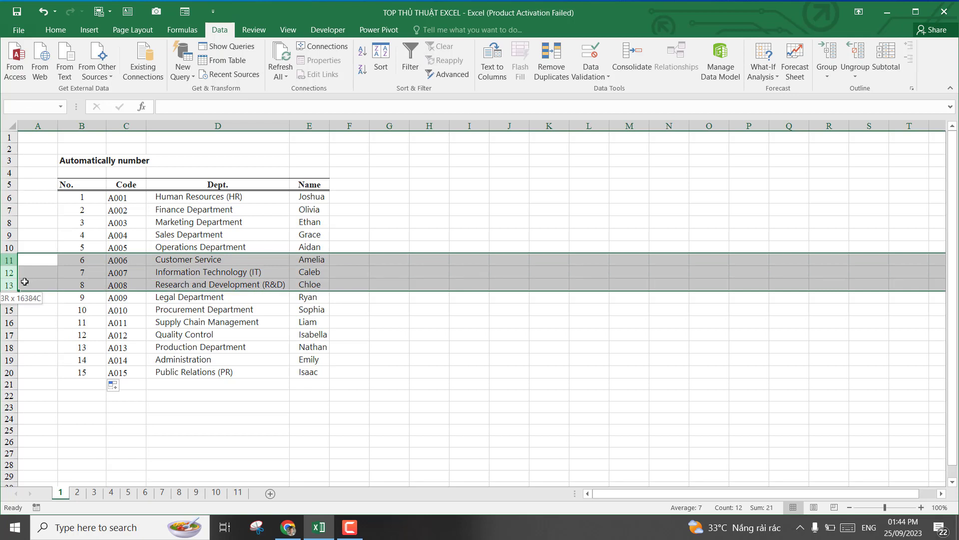
right_click(66, 272)
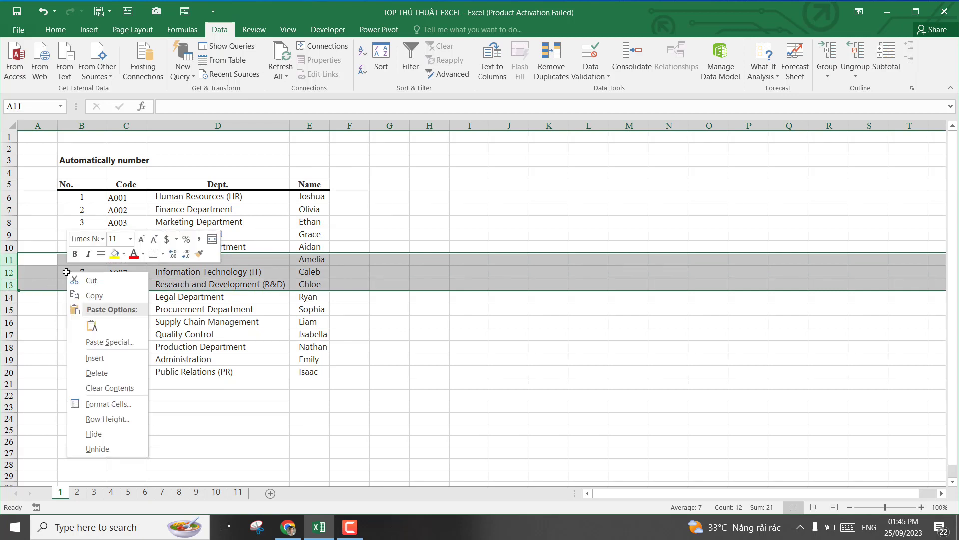
left_click(98, 371)
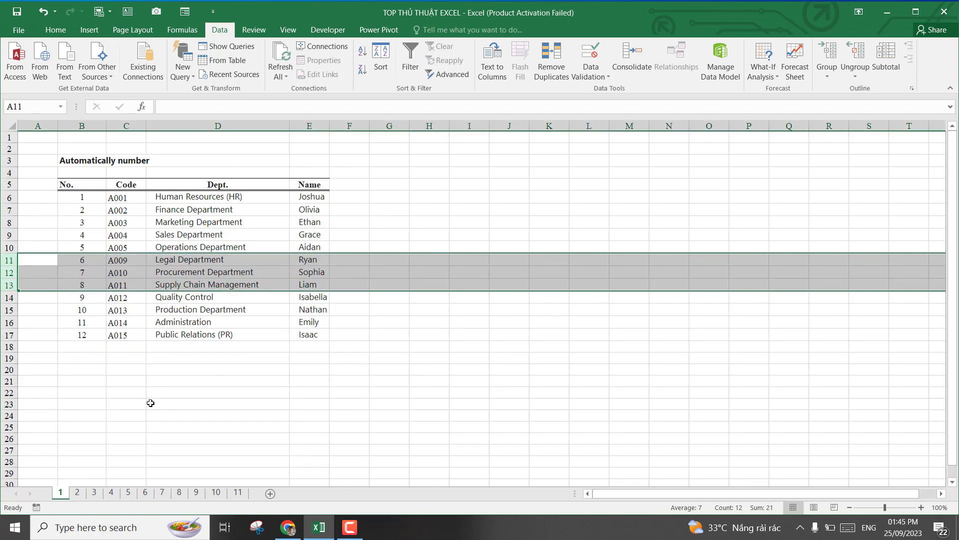
left_click(180, 404)
left_click_drag(85, 198, 78, 335)
left_click(86, 247)
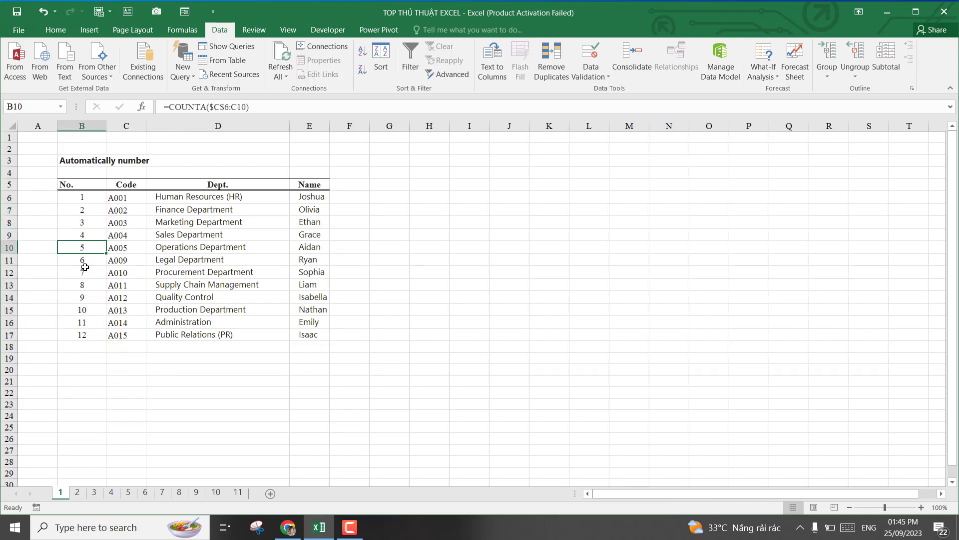
left_click(83, 296)
left_click(82, 323)
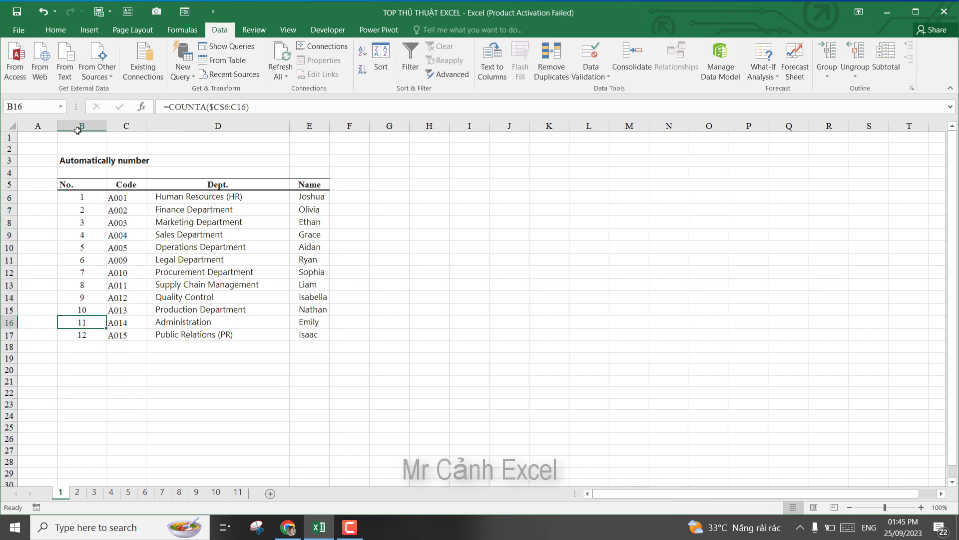
Undo the deletion of rows 11 to 13 and review the numbered list down to its last row.
left_click(44, 11)
left_click(85, 319)
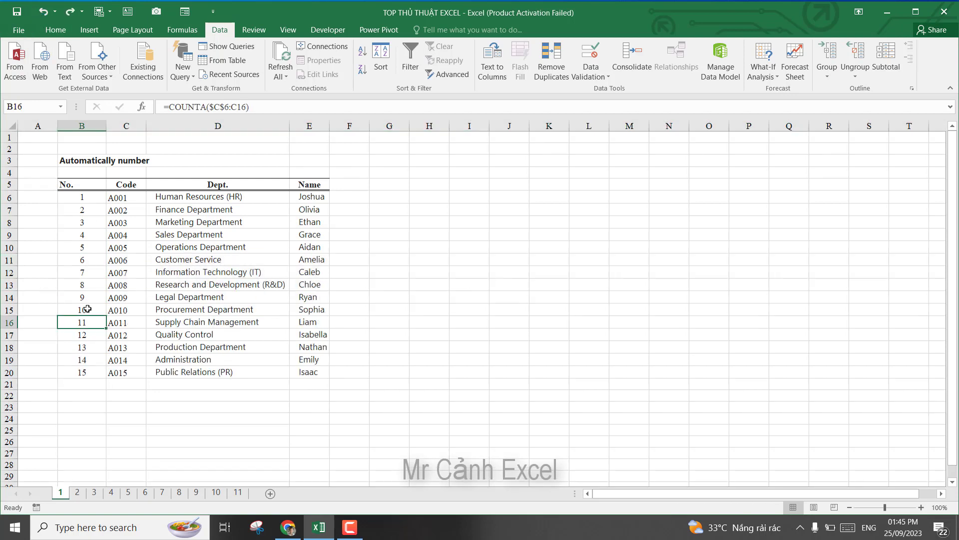
scroll(86, 320, "down", 2)
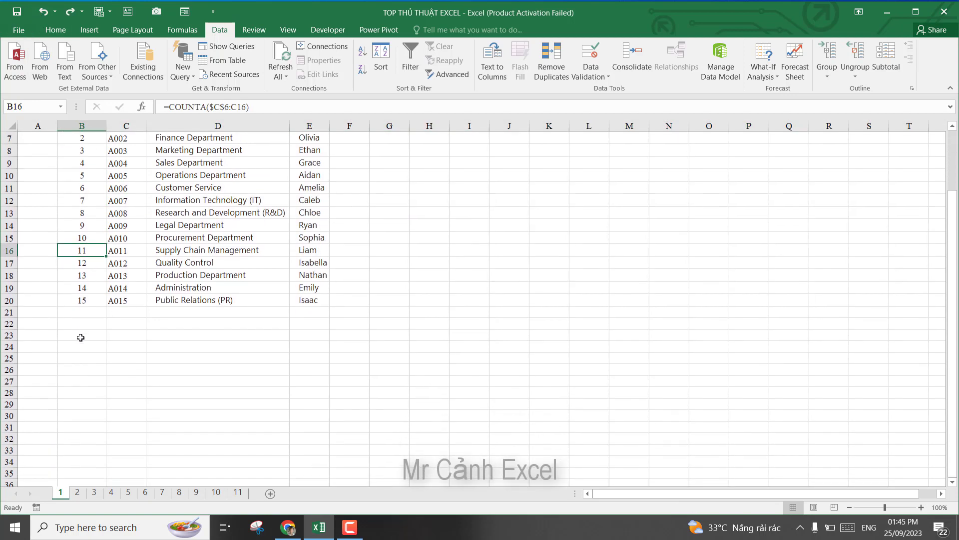
Try filling the COUNTA formula from B20 down to B28 beside the rows without codes, and undo the fill after checking the numbers.
left_click(82, 300)
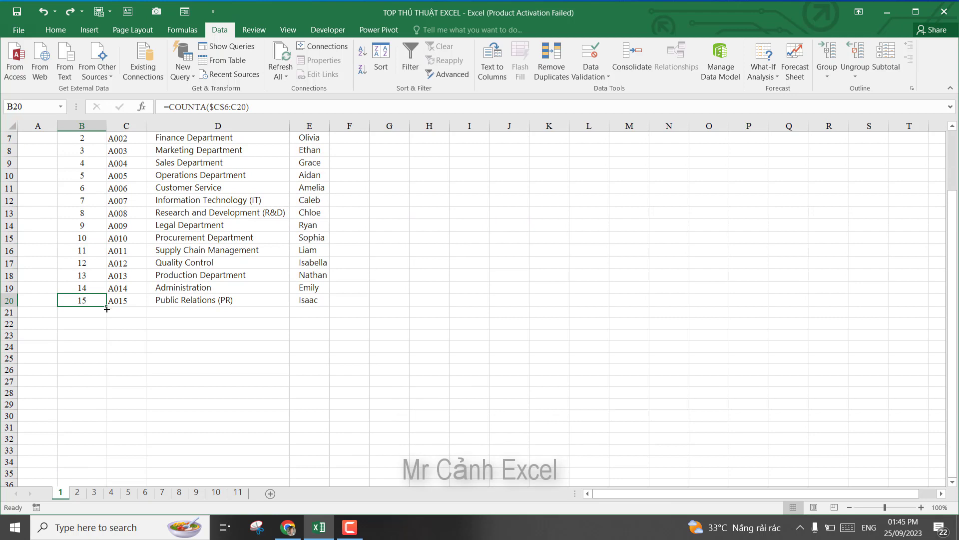
left_click_drag(107, 309, 125, 398)
left_click(85, 325)
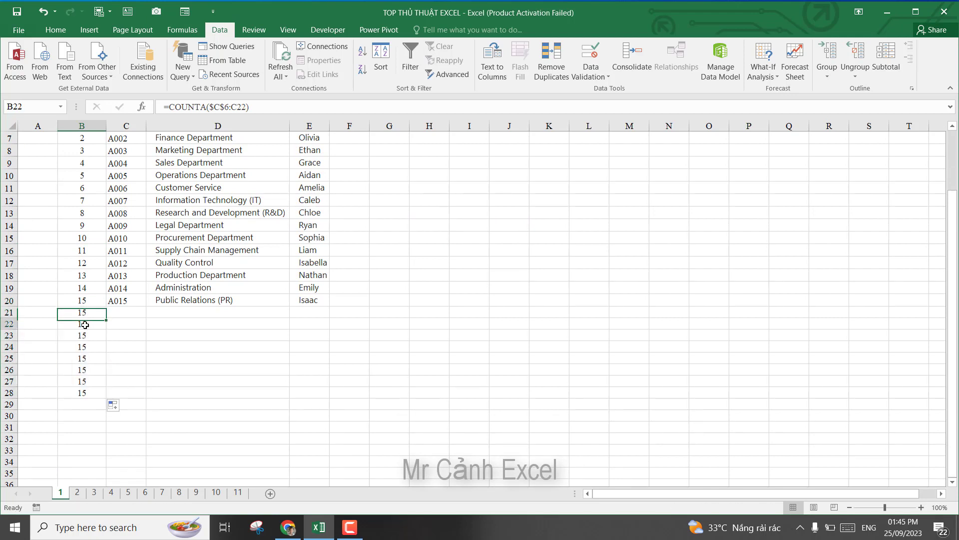
left_click(85, 339)
left_click(85, 345)
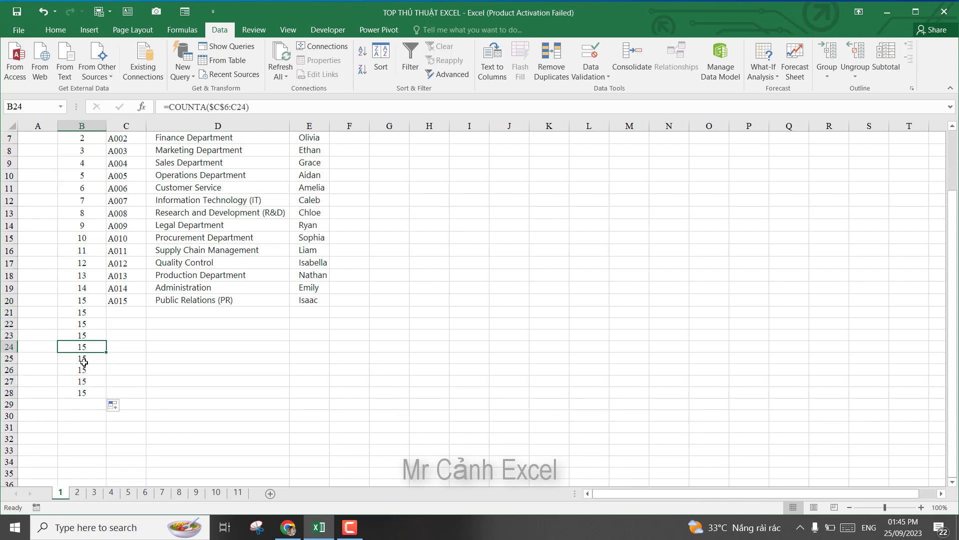
left_click(89, 301)
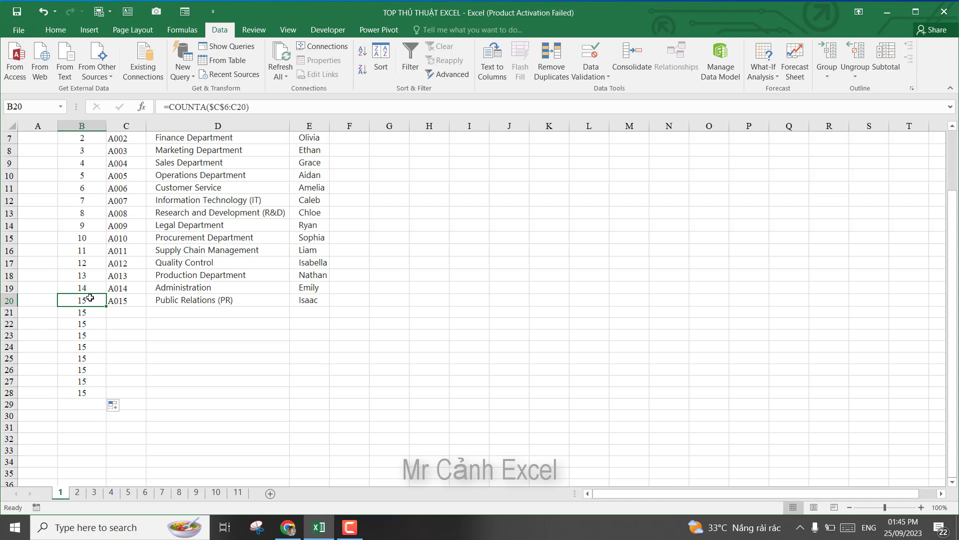
left_click_drag(93, 298, 307, 299)
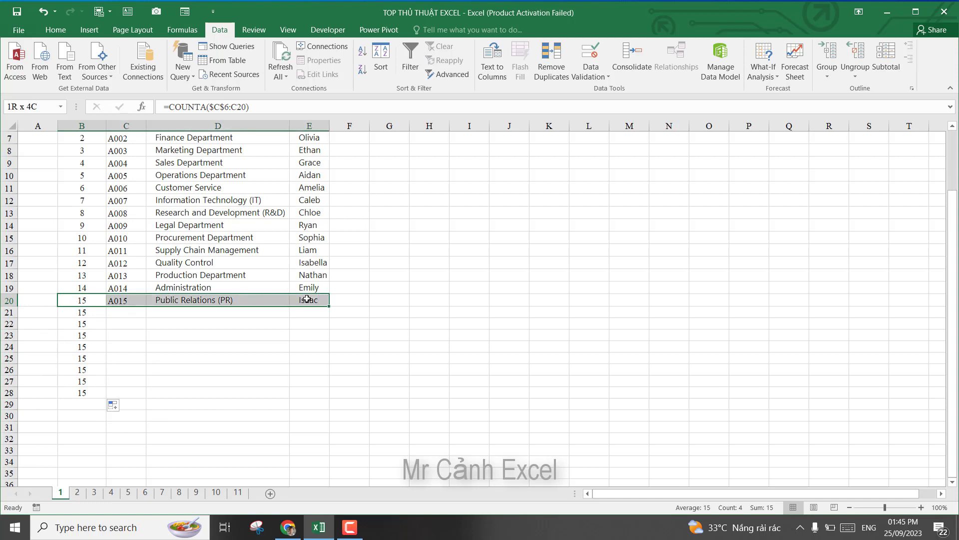
left_click(43, 10)
Wrap the B6 formula in an IF that leaves rows without a code blank: =IF(C6="","",COUNTA($C$6:C6)).
scroll(102, 291, "up", 2)
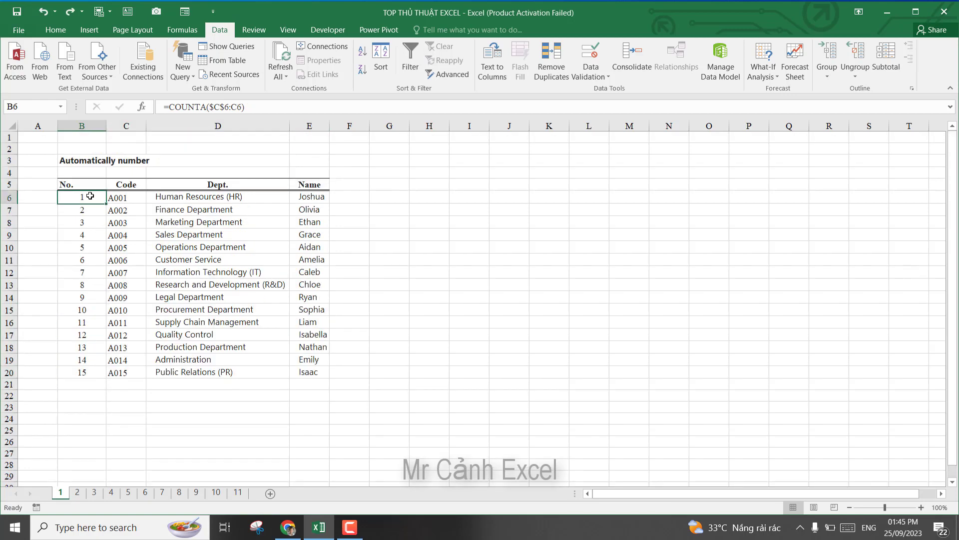
left_click(90, 196)
left_click(185, 108)
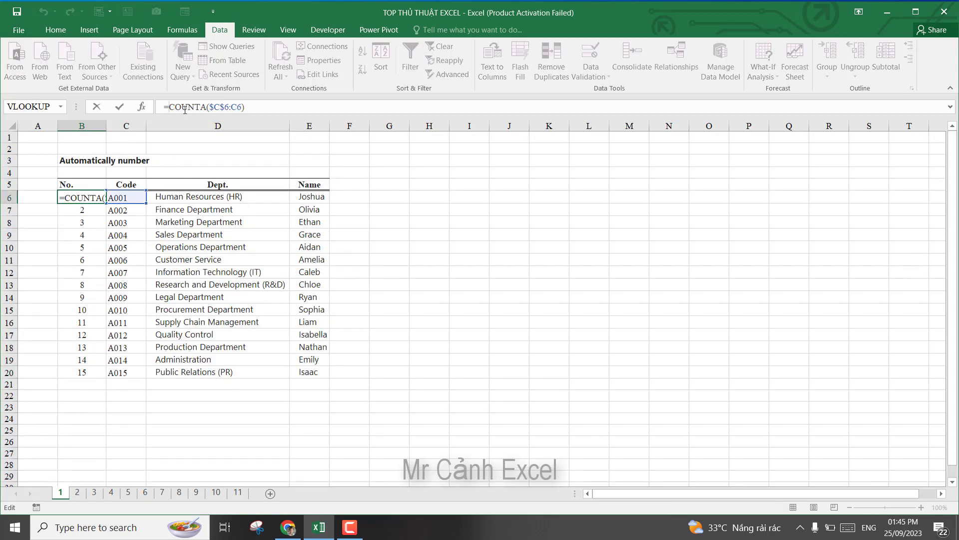
type("-")
key("BackSpace")
type("if")
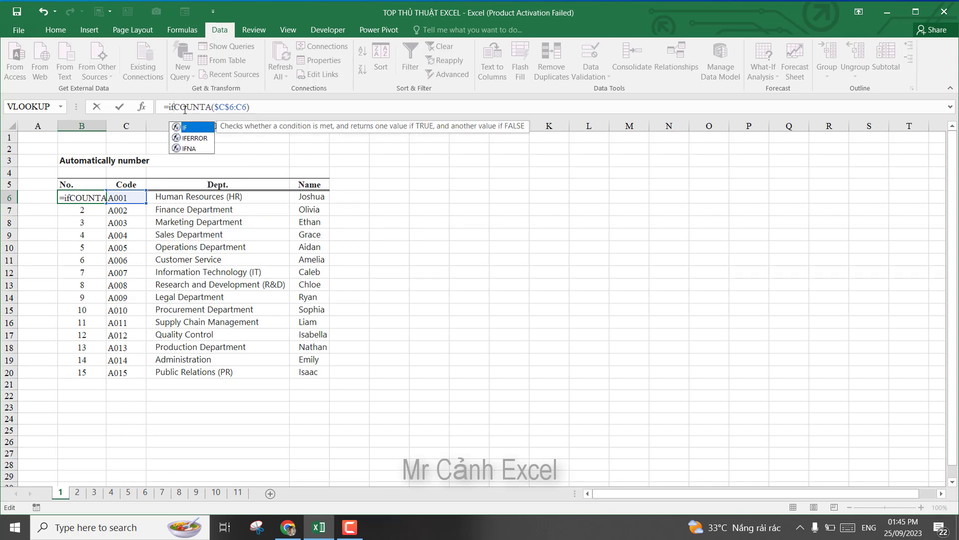
type("(")
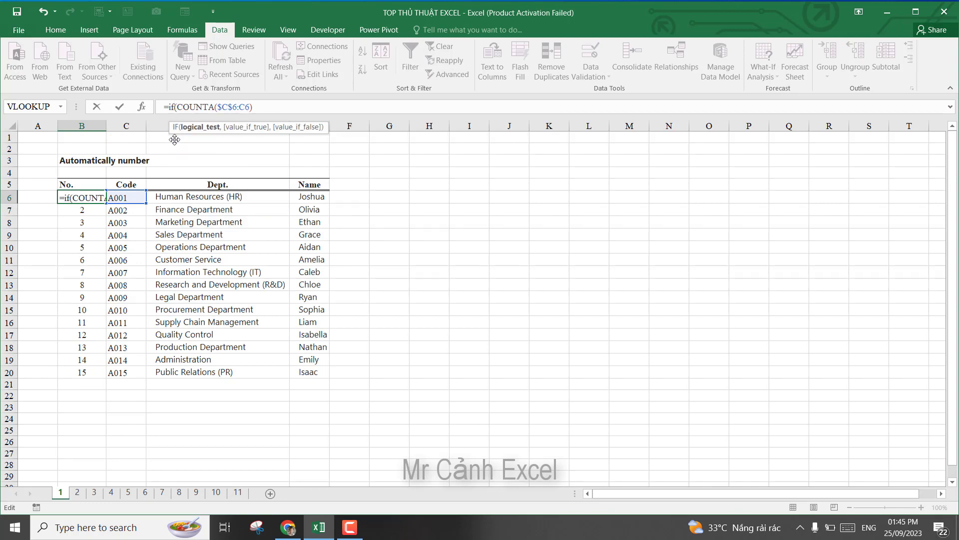
left_click(129, 196)
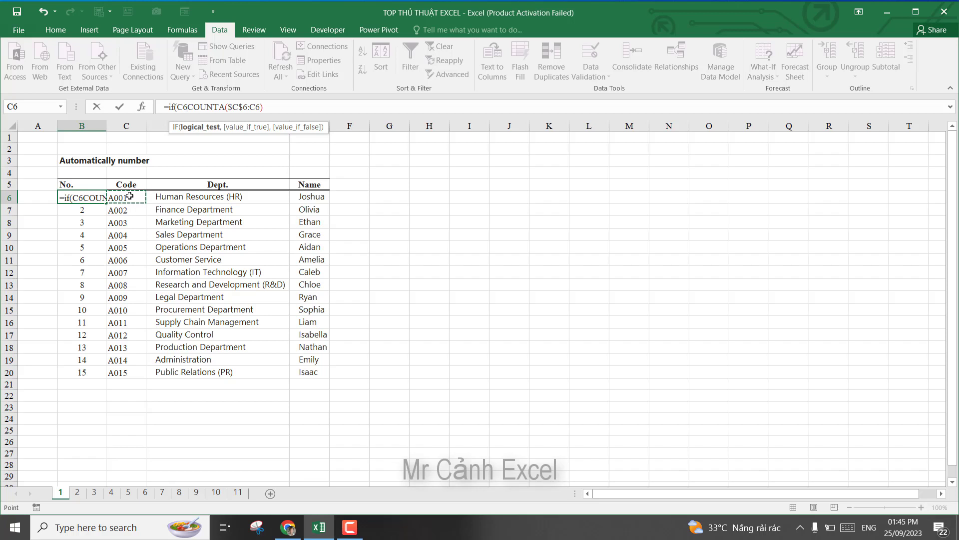
type("=")
type("\"\"")
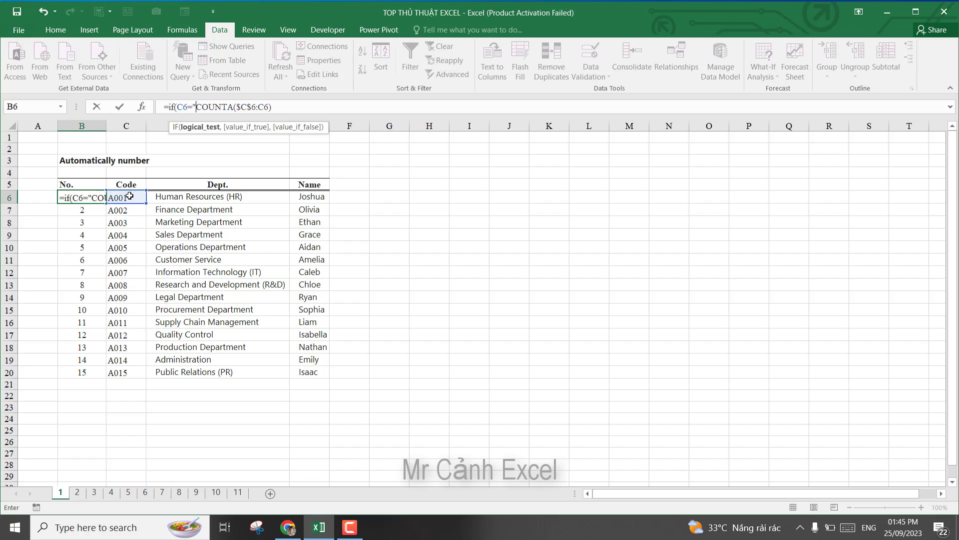
type(",")
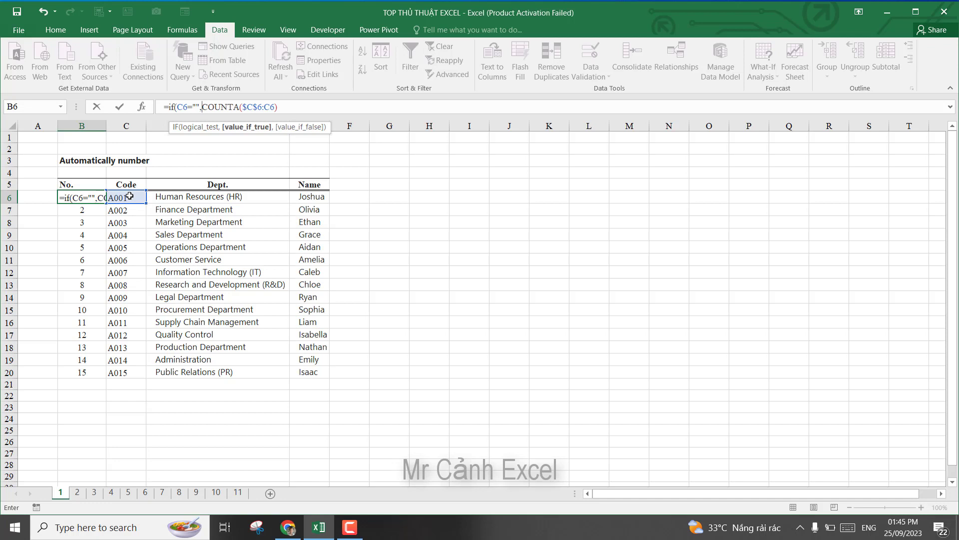
type("\"\"")
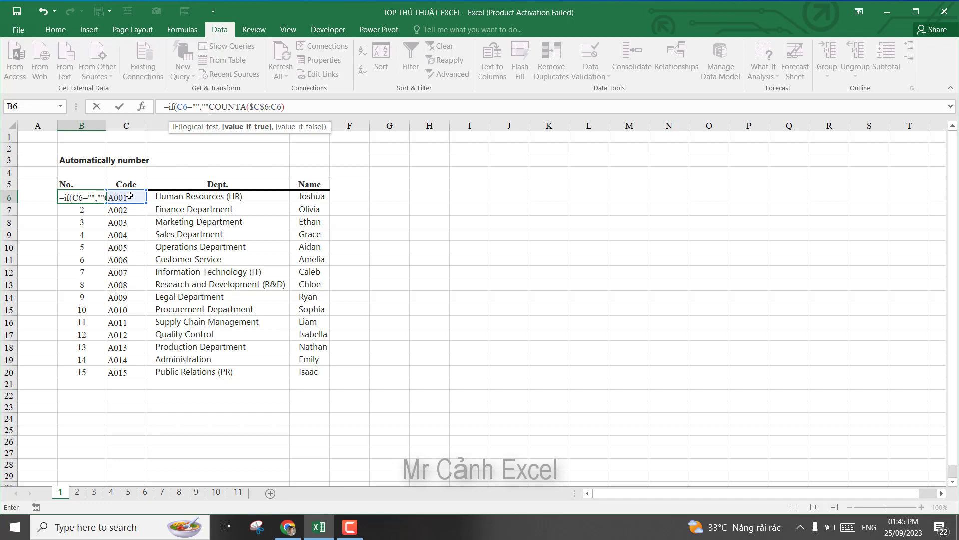
type(",")
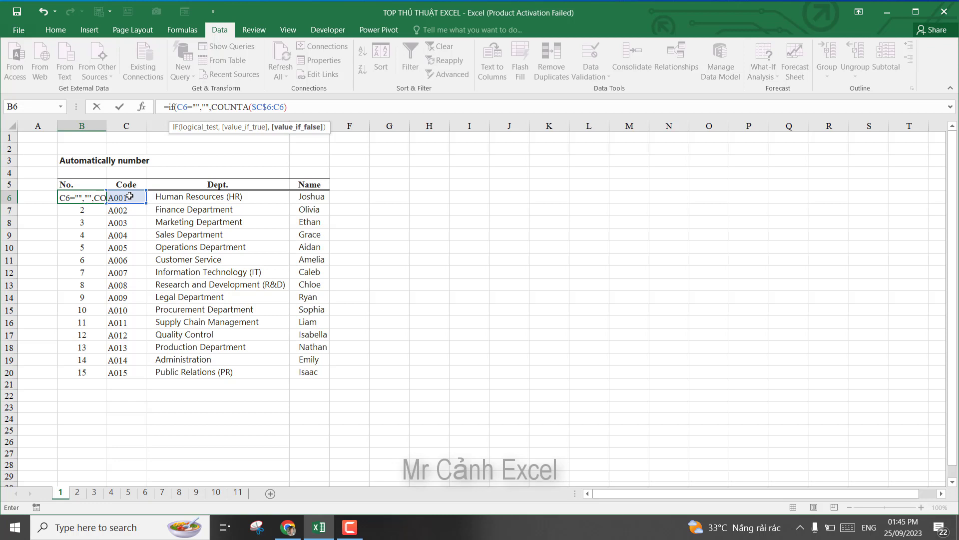
left_click(296, 108)
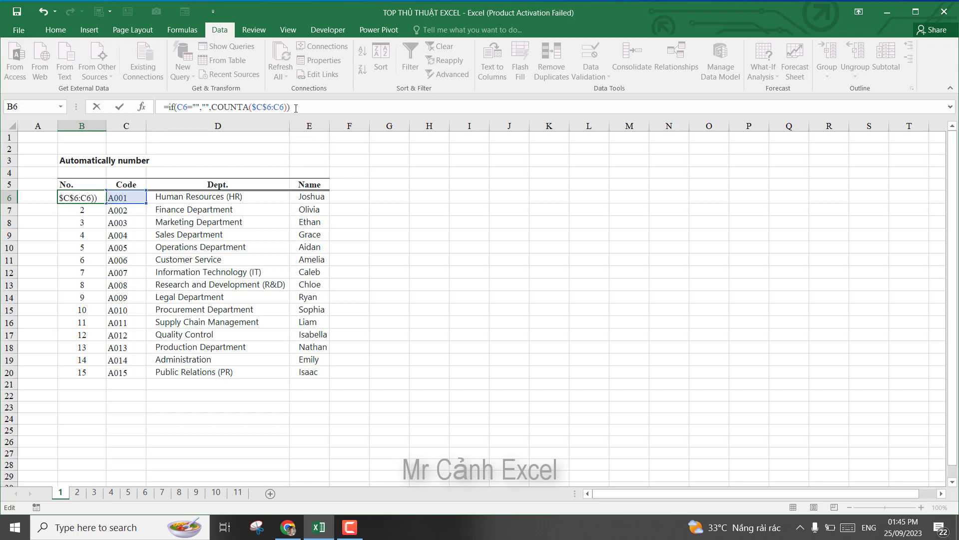
key("Return")
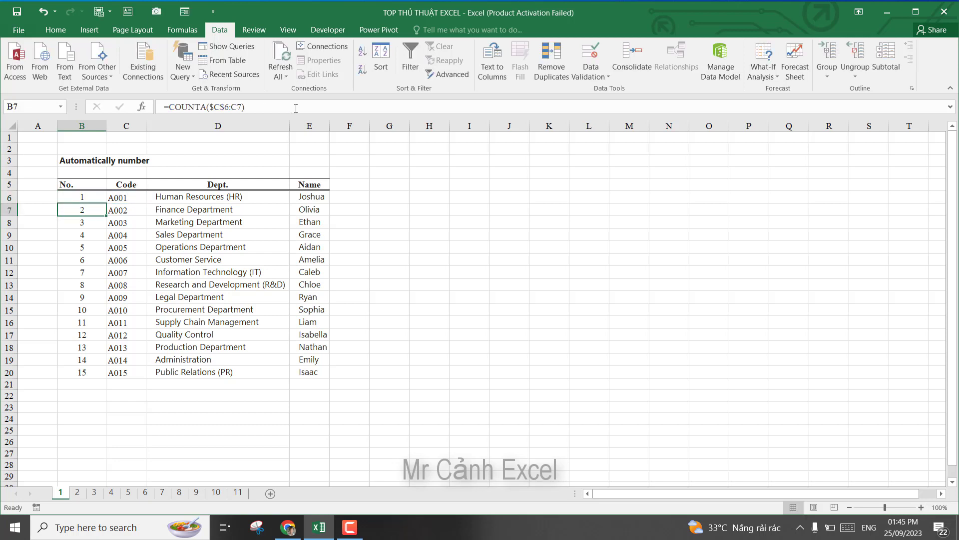
Fill the IF formula from B6 down to B26 and check the cells below the last table row.
left_click(82, 197)
left_click_drag(106, 203, 83, 450)
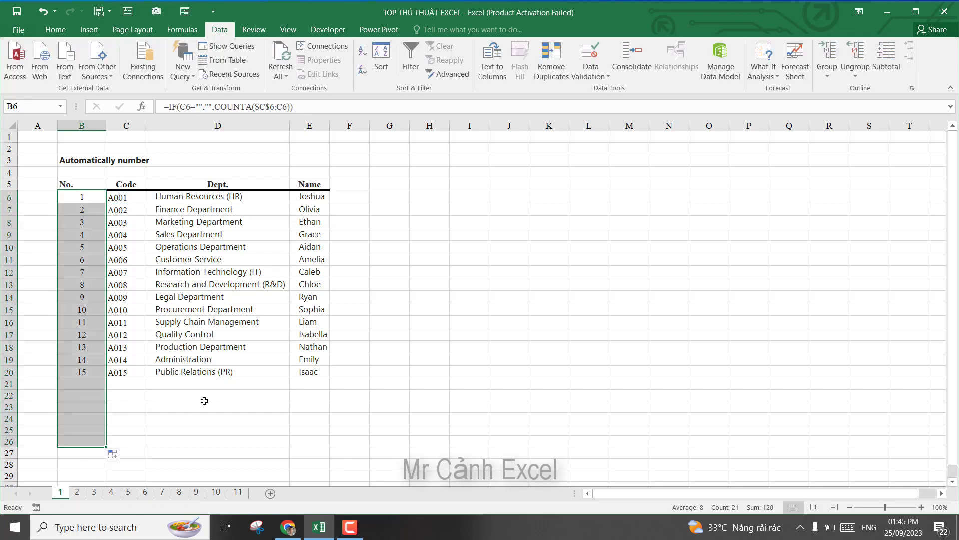
left_click(85, 383)
left_click(86, 398)
left_click(85, 409)
left_click(82, 433)
left_click(91, 392)
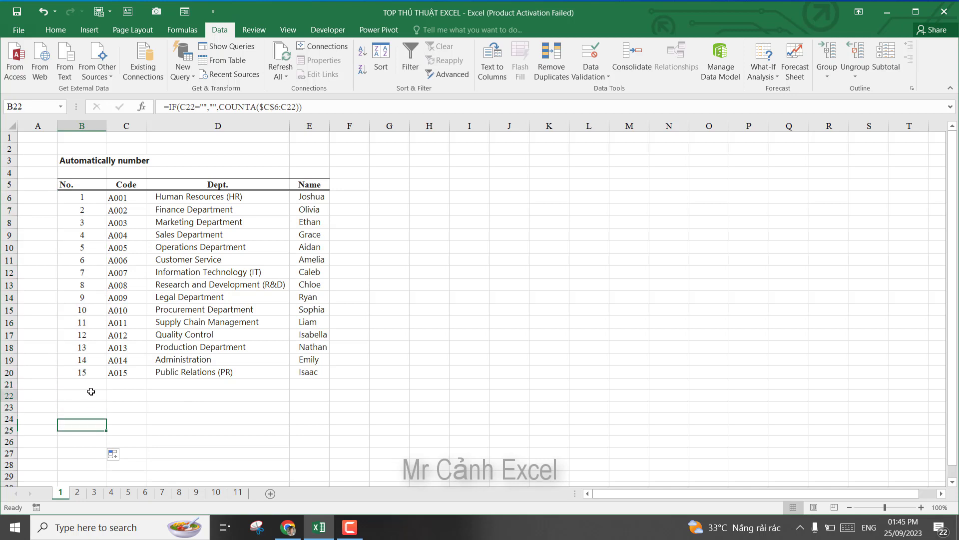
left_click(93, 387)
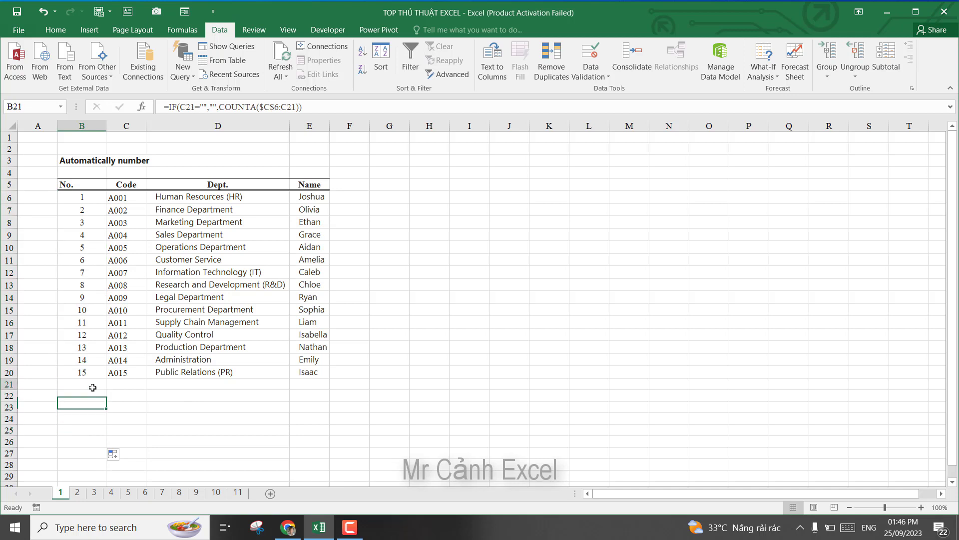
Extend the code series from C19:C20 down to A018 in C23 and check the numbers in B21:B23.
left_click(118, 386)
left_click_drag(124, 359, 145, 417)
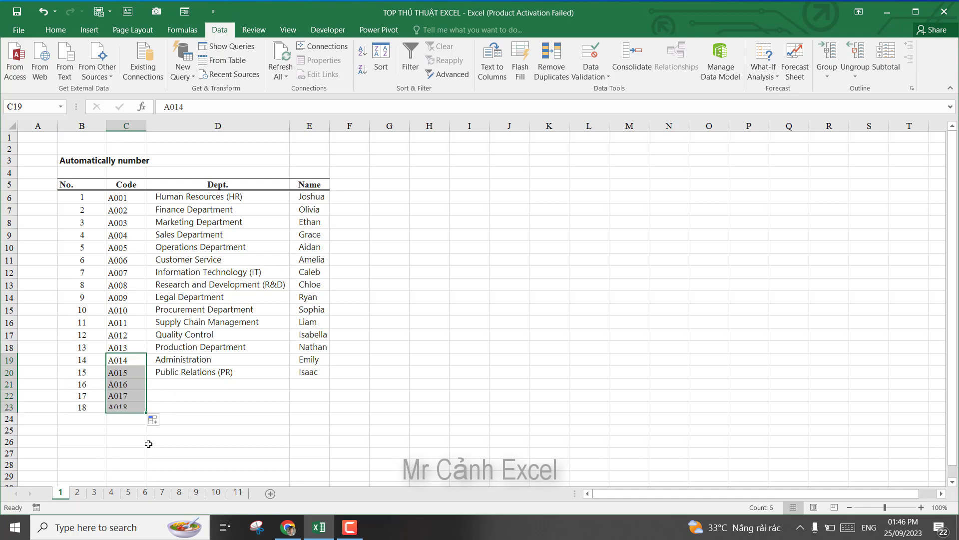
left_click_drag(86, 383, 82, 406)
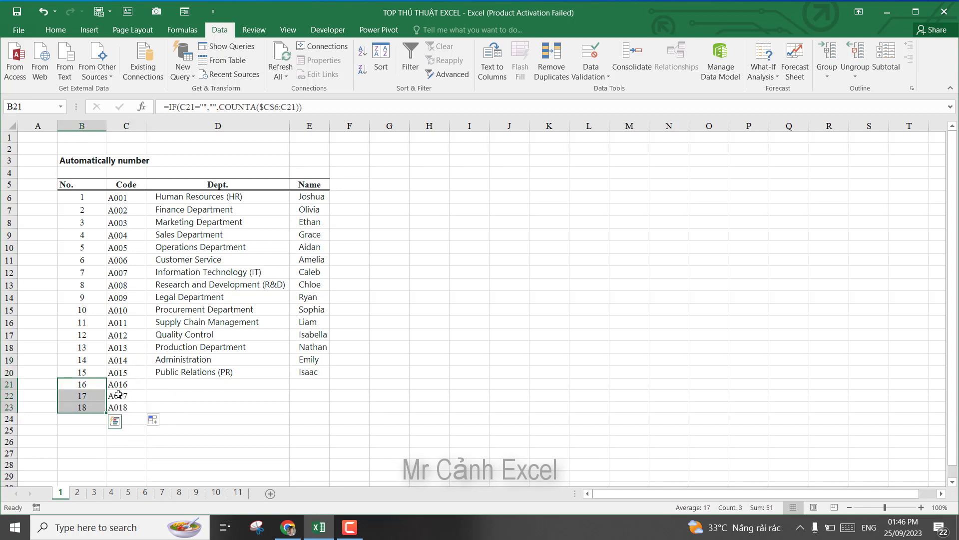
left_click(258, 405)
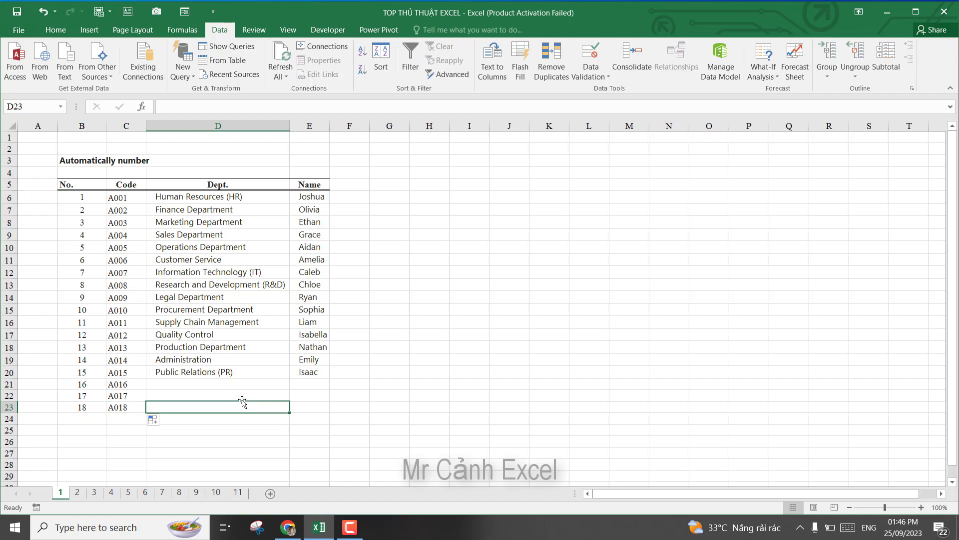
left_click(413, 321)
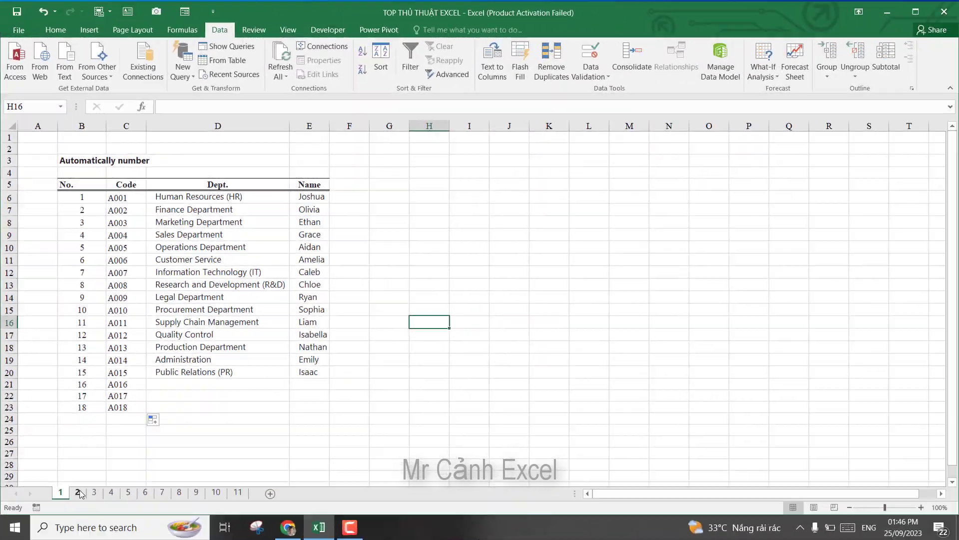
Go to sheet 2 and examine the superscript and subscript samples in row 5 and cells D8 to D12.
left_click(78, 492)
left_click(249, 300)
left_click(236, 341)
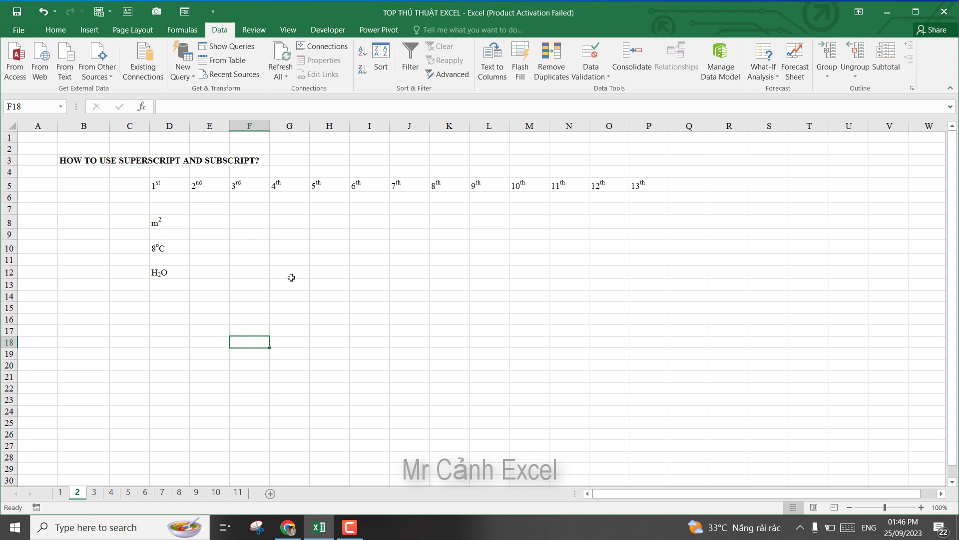
left_click_drag(159, 185, 656, 185)
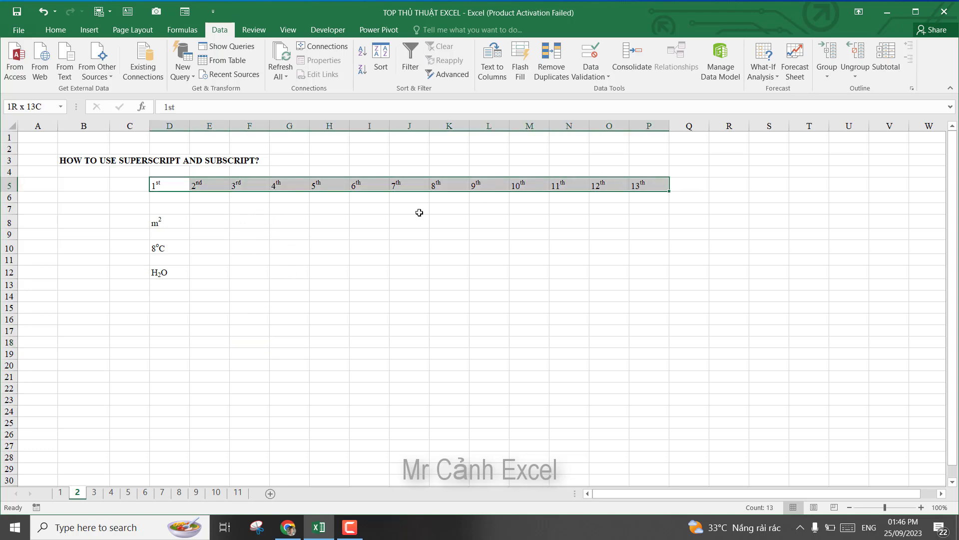
left_click_drag(166, 221, 156, 272)
left_click(235, 317)
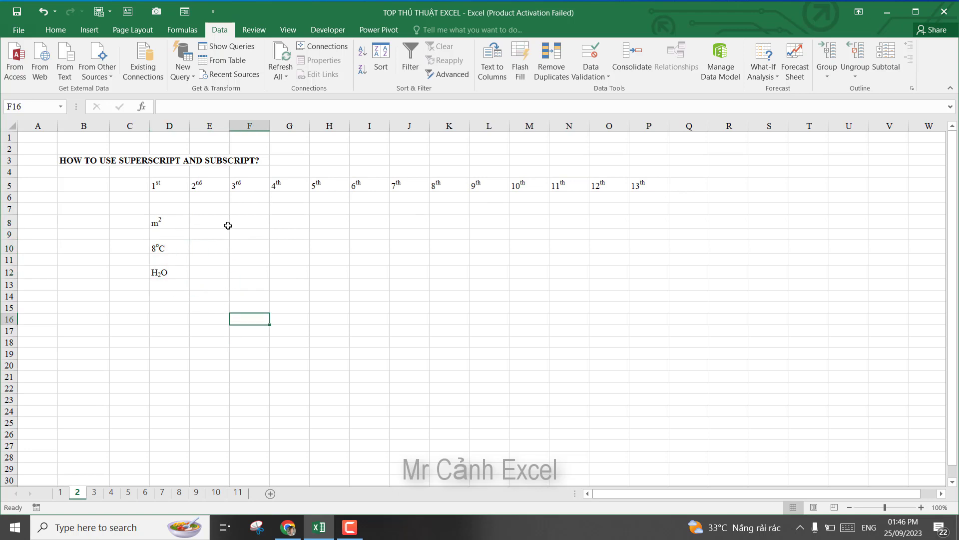
left_click(192, 223)
left_click(159, 226)
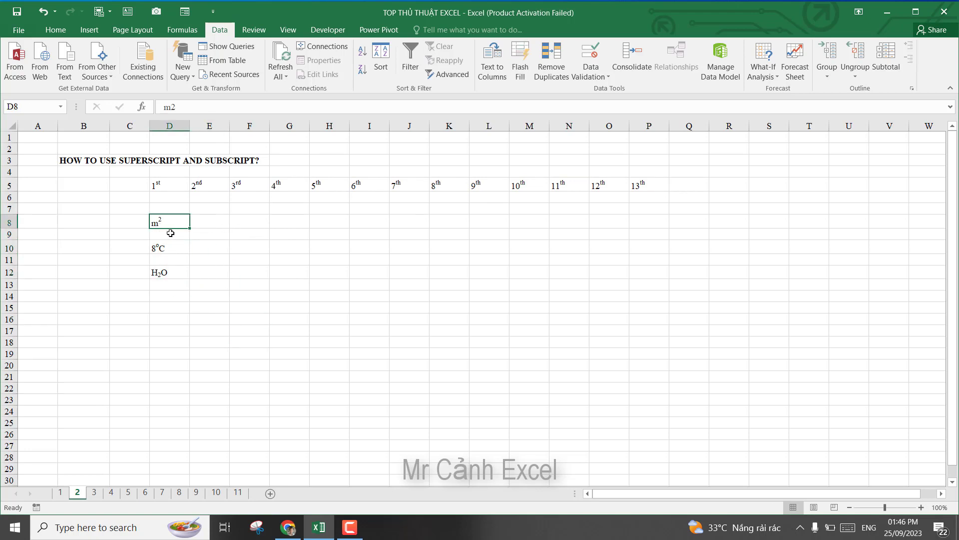
Enter m2 in cell E8 and compare it with the sample in D8.
left_click(213, 224)
type("m2")
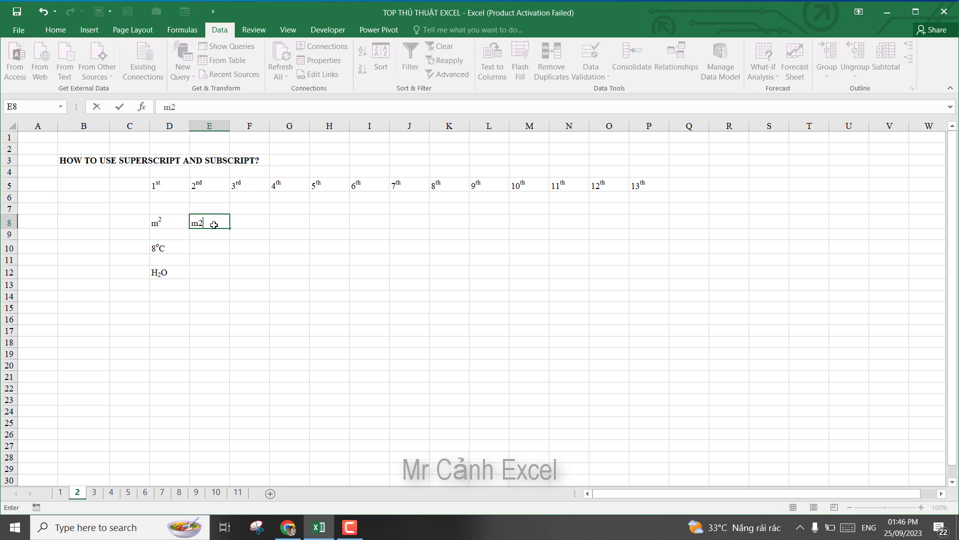
key("Return")
left_click(213, 226)
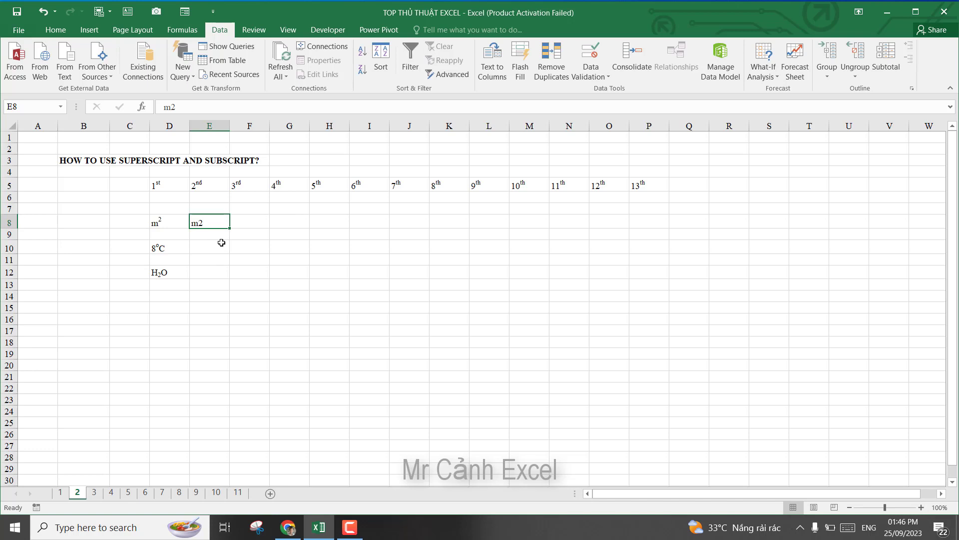
left_click(162, 222)
Format only the 2 of m2 in cell E8 as superscript and compare the result with the sample in D8.
left_click(208, 221)
left_click(173, 107)
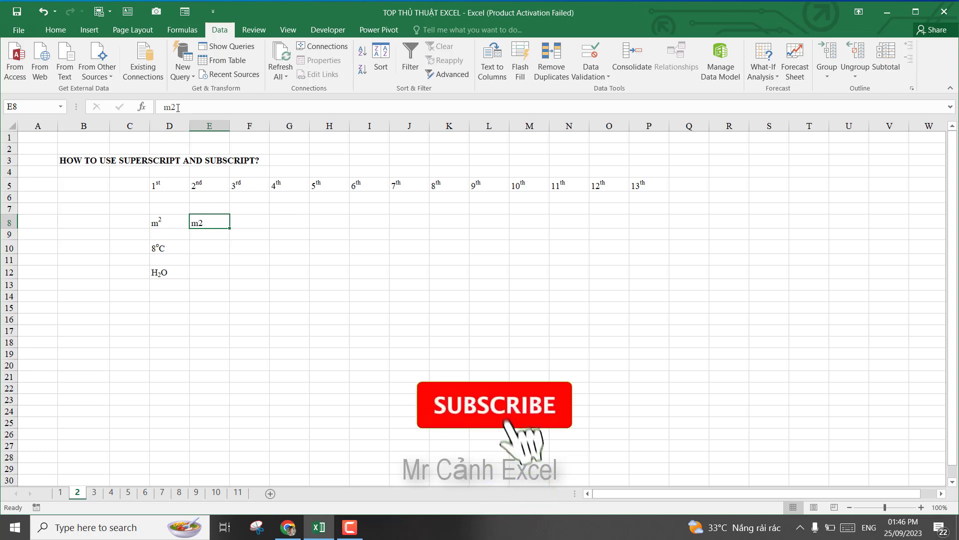
right_click(173, 106)
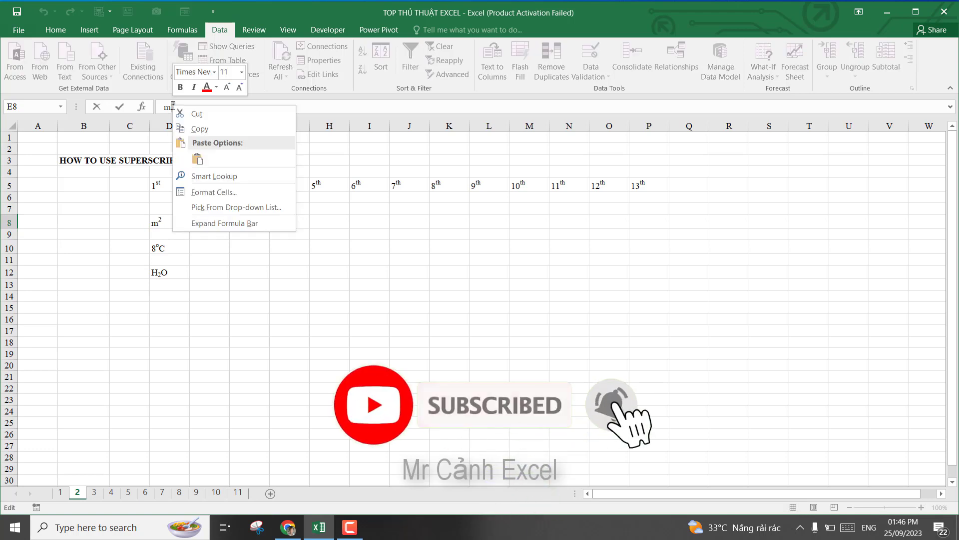
key("Escape")
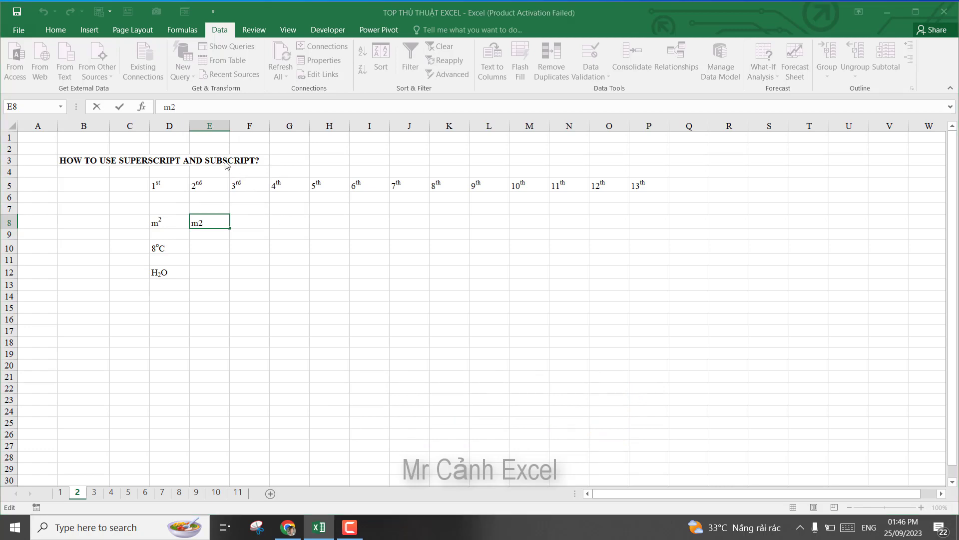
key("ctrl+1")
left_click_drag(233, 40, 476, 71)
left_click(314, 240)
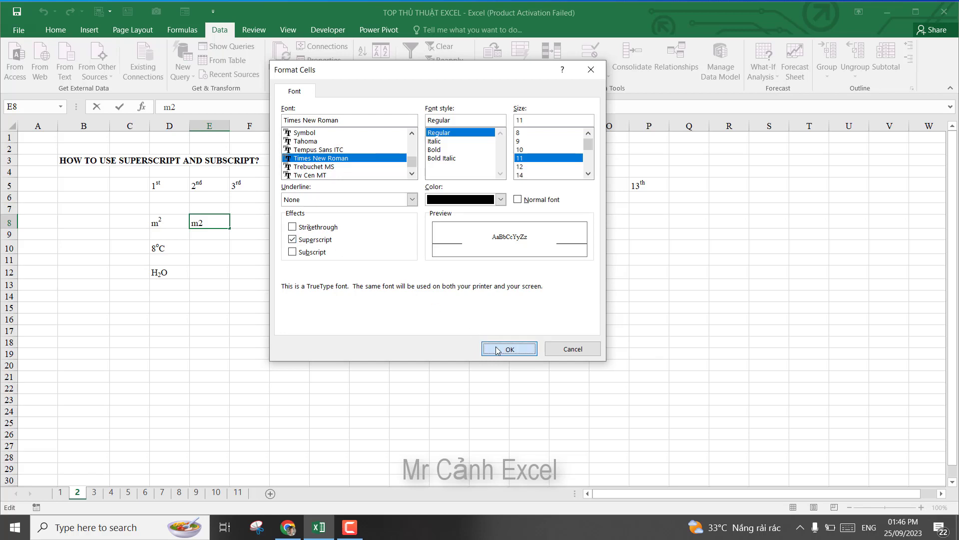
left_click(509, 348)
left_click(254, 270)
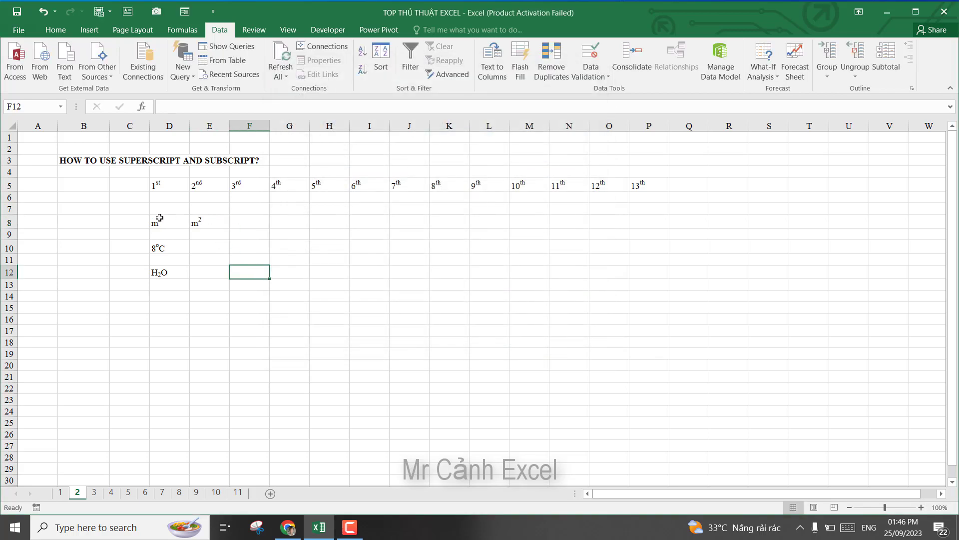
left_click_drag(160, 218, 203, 224)
left_click(205, 247)
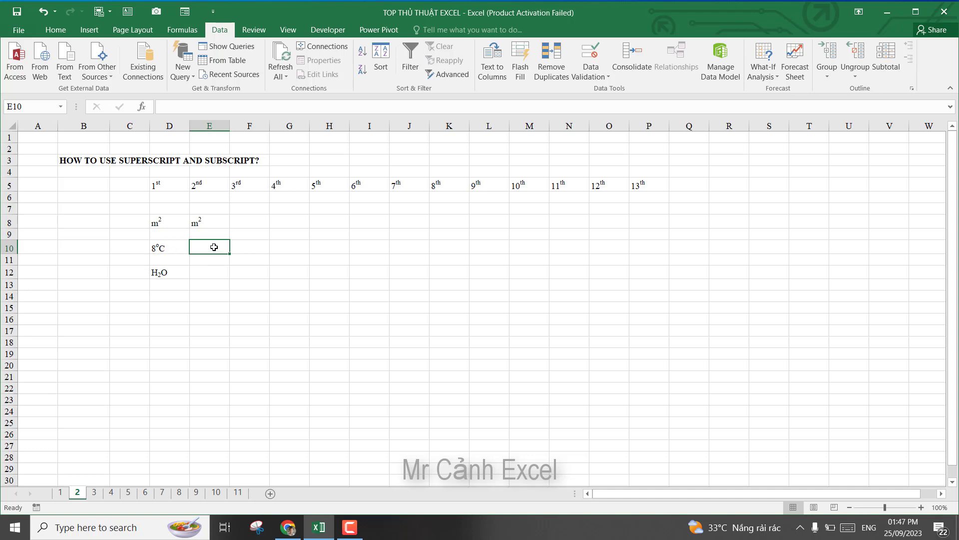
Enter 8oC in cell E10 and format only its letter o as superscript.
type("8oC")
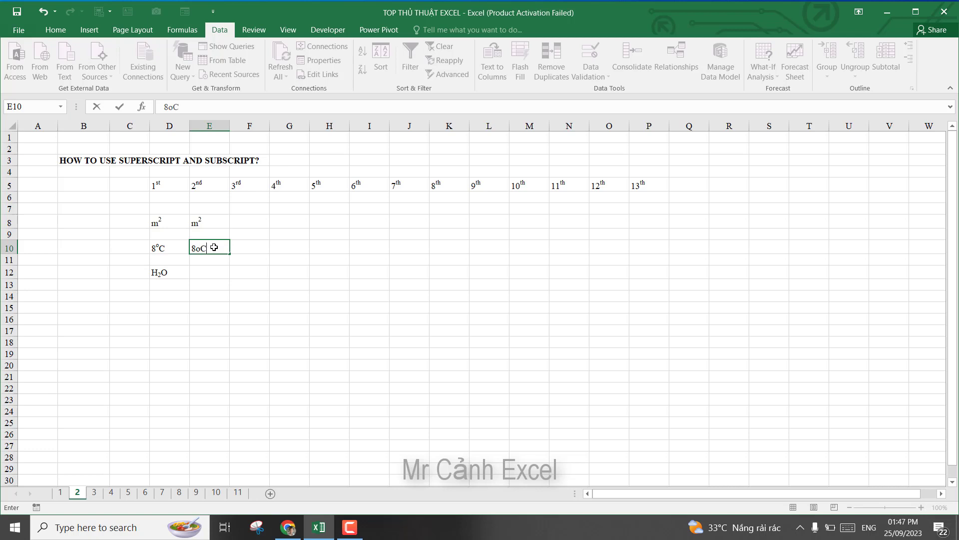
key("Return")
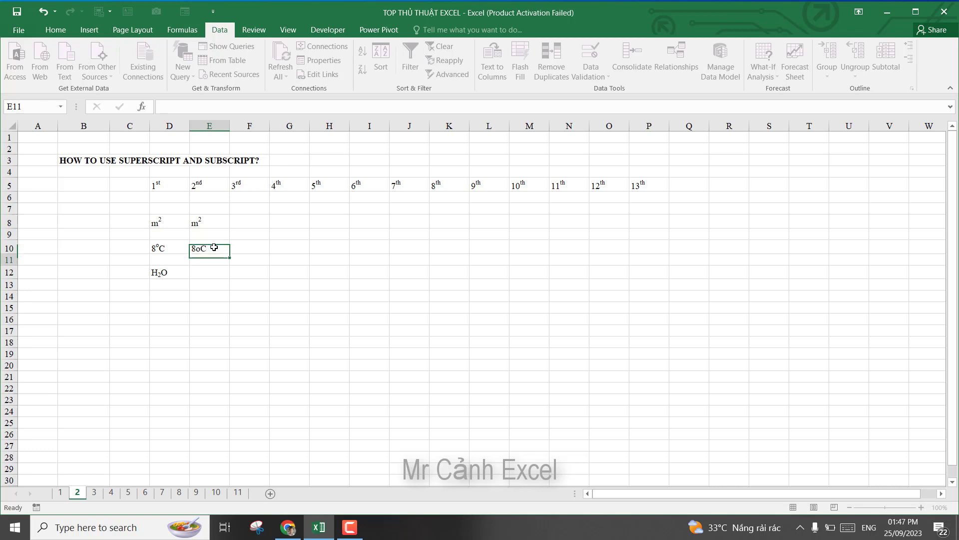
left_click(213, 247)
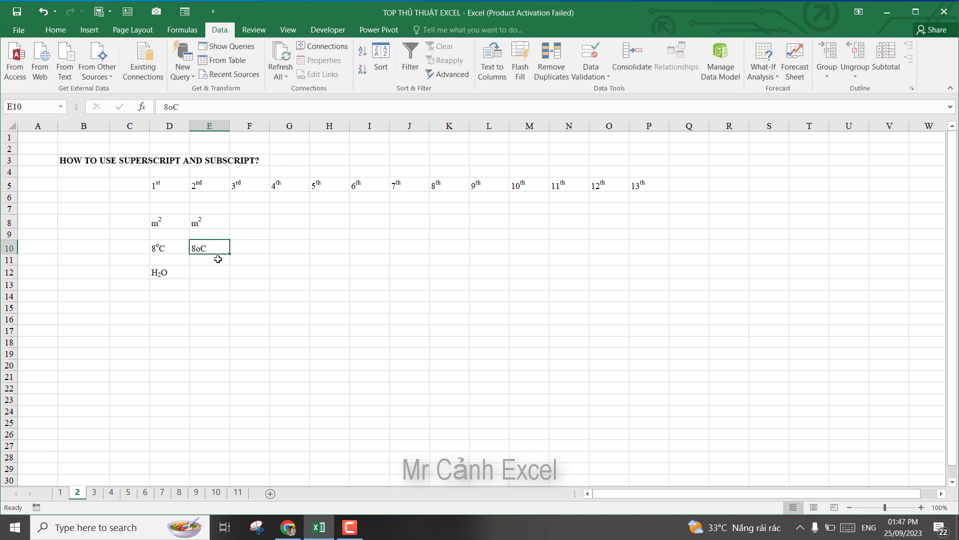
left_click(173, 107)
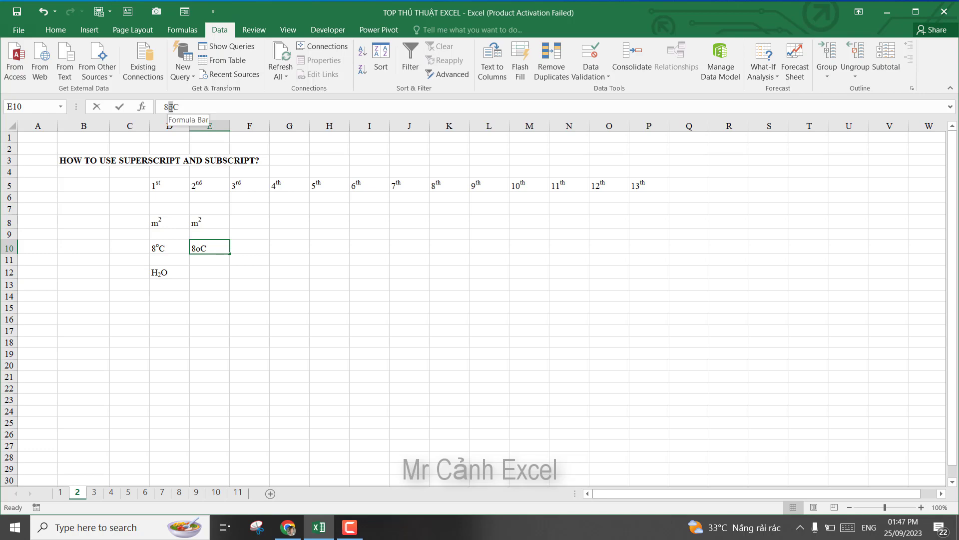
right_click(171, 107)
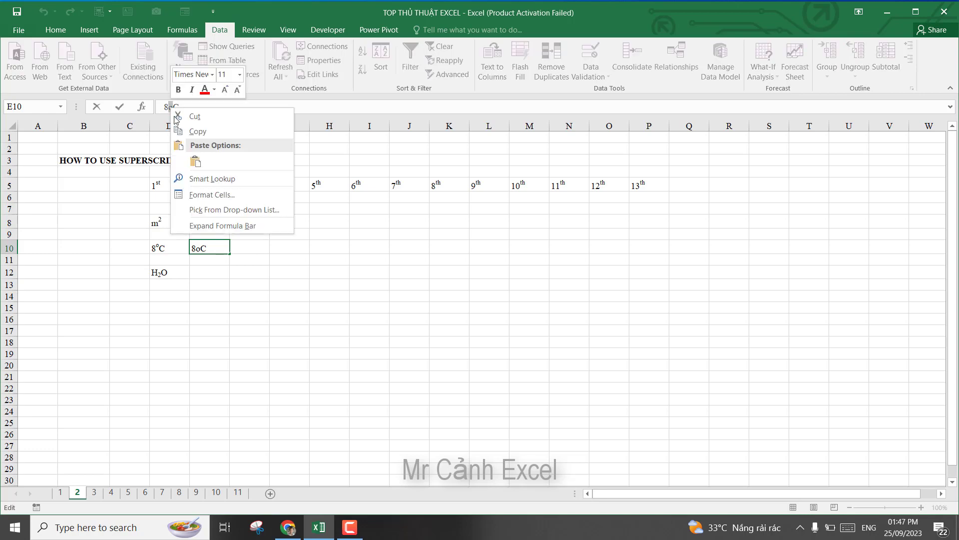
left_click(212, 194)
left_click(78, 216)
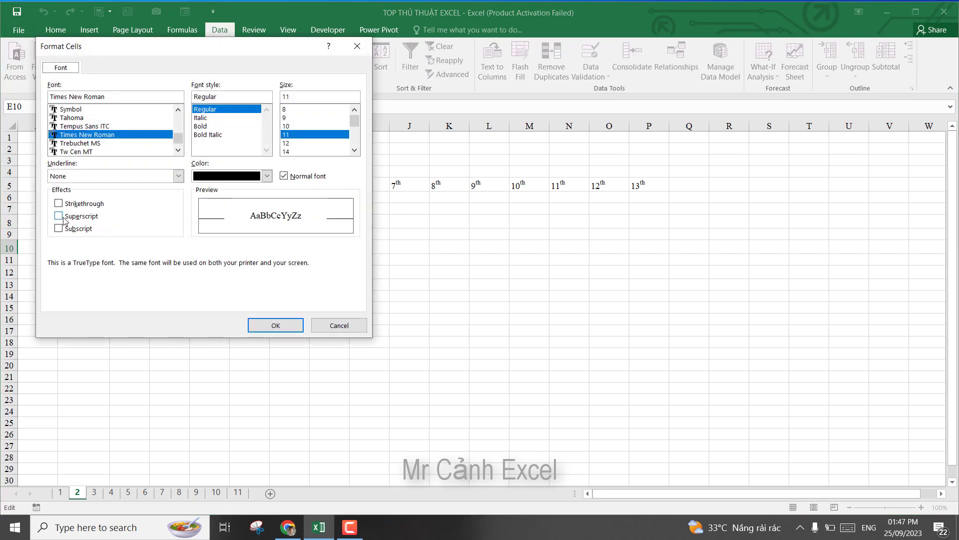
left_click(279, 325)
left_click(279, 324)
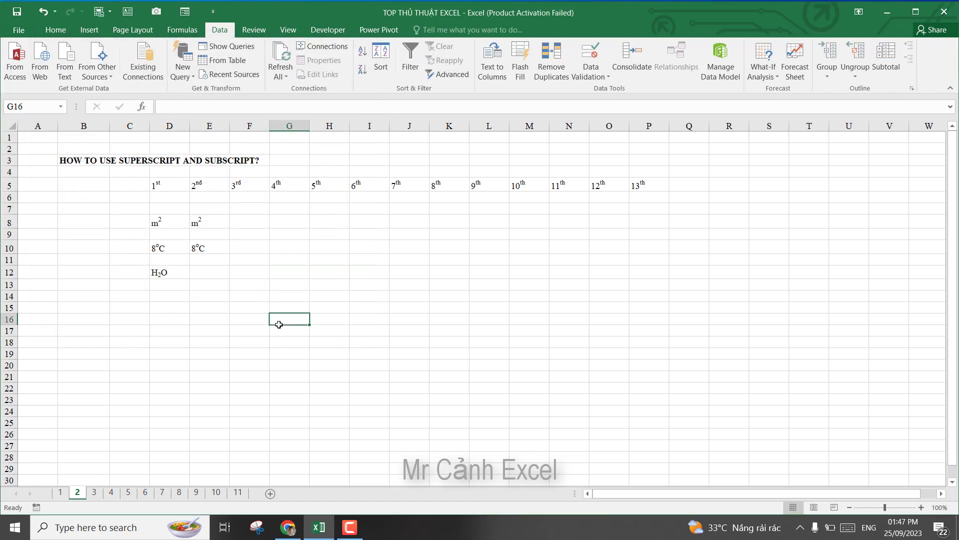
Check the subscript sample in D12 and enter H2O in cell E12.
left_click(207, 273)
left_click(174, 276)
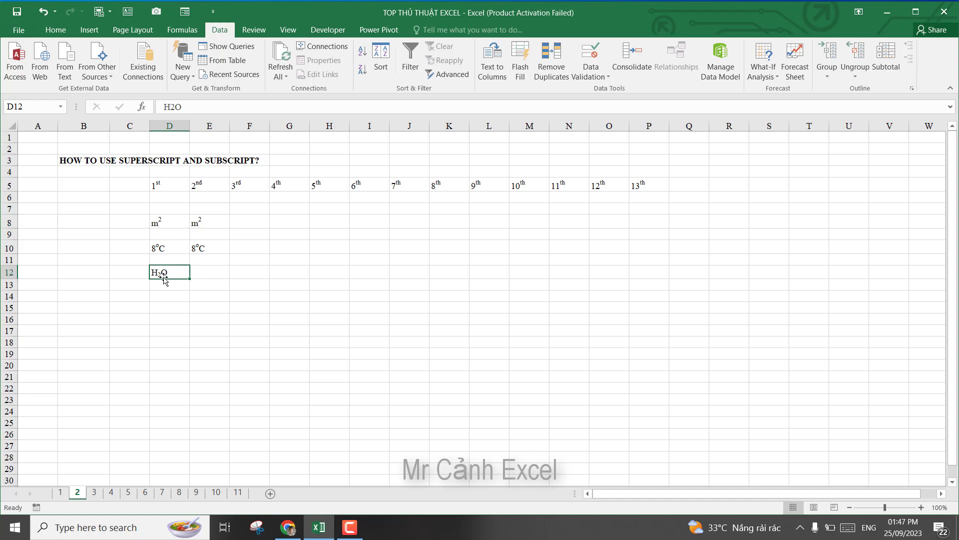
left_click(208, 273)
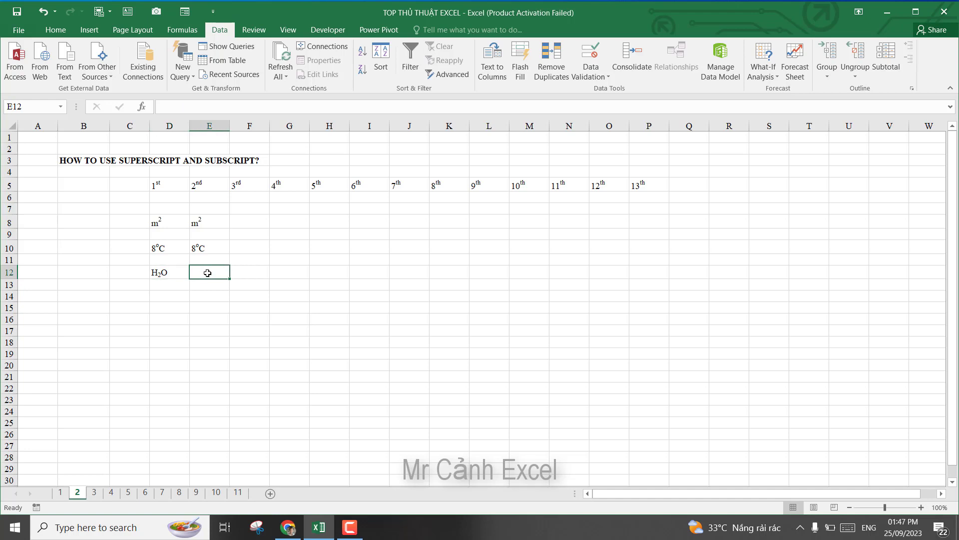
type("H2O")
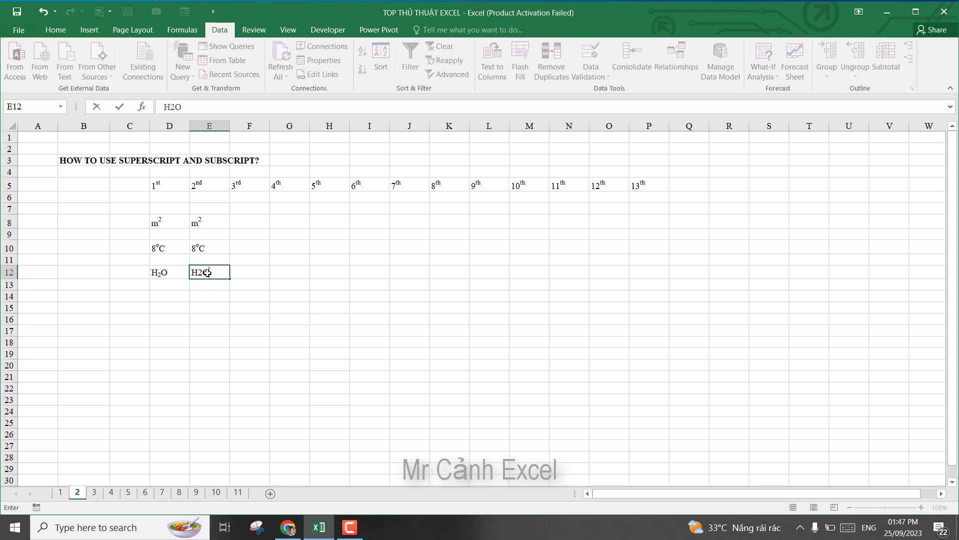
key("Return")
Format only the 2 of H2O in cell E12 as subscript.
left_click(208, 273)
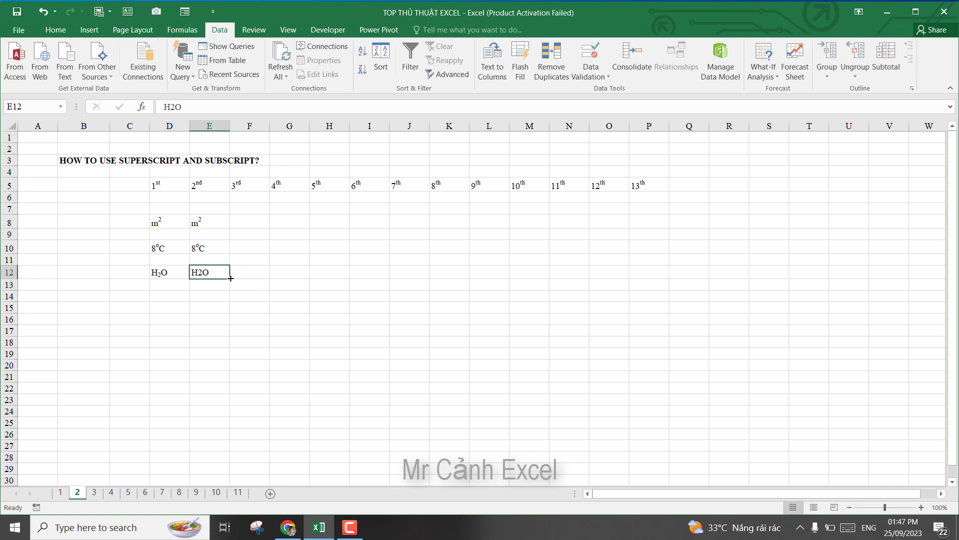
left_click(175, 107)
left_click_drag(170, 107, 175, 107)
right_click(173, 107)
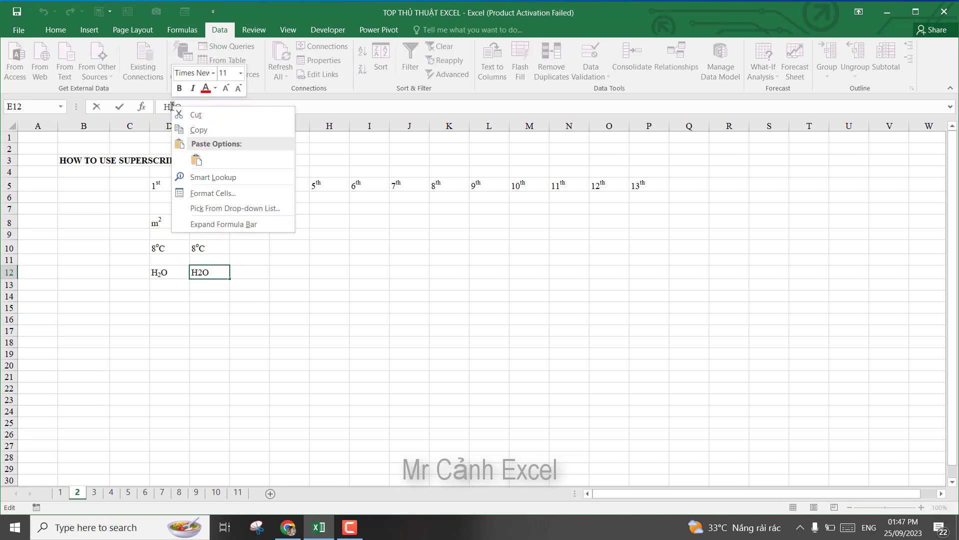
left_click(212, 194)
left_click(65, 225)
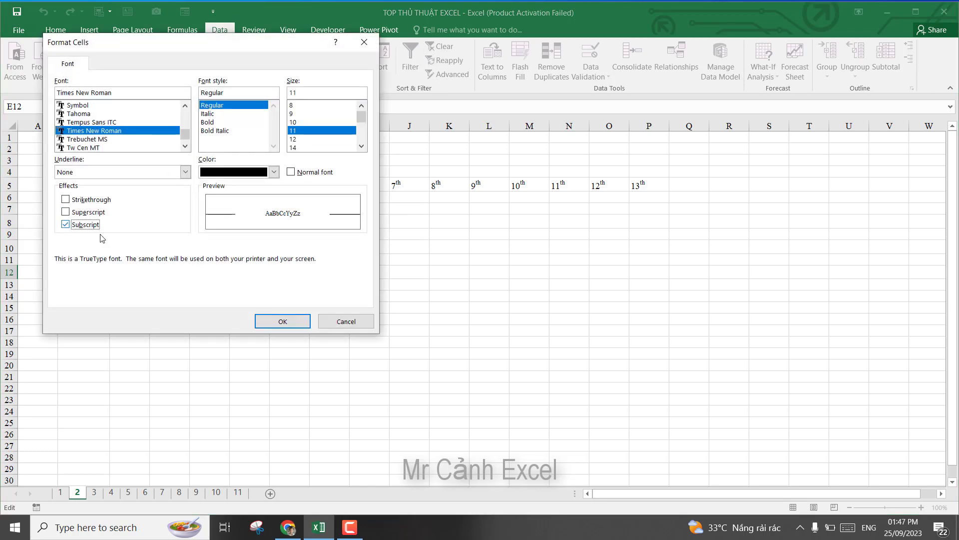
left_click(283, 321)
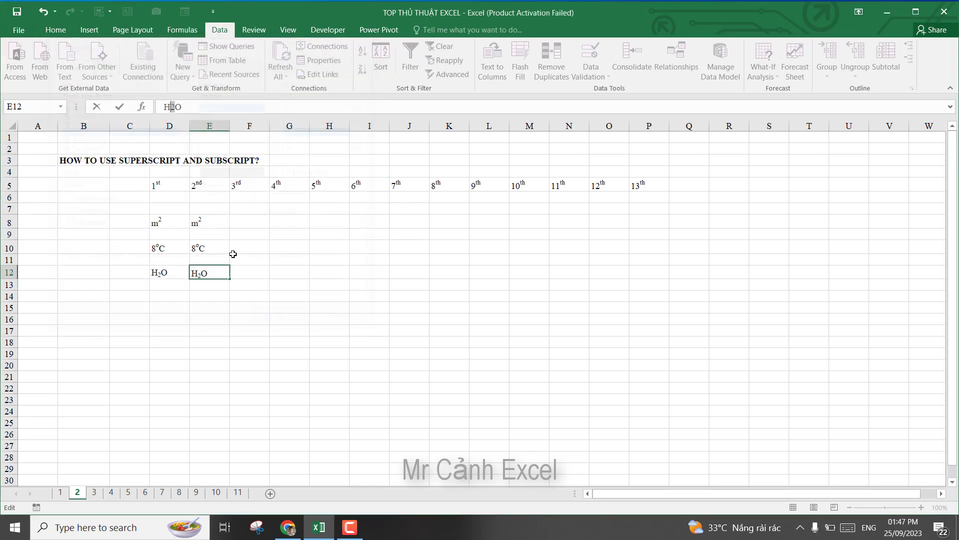
left_click(295, 296)
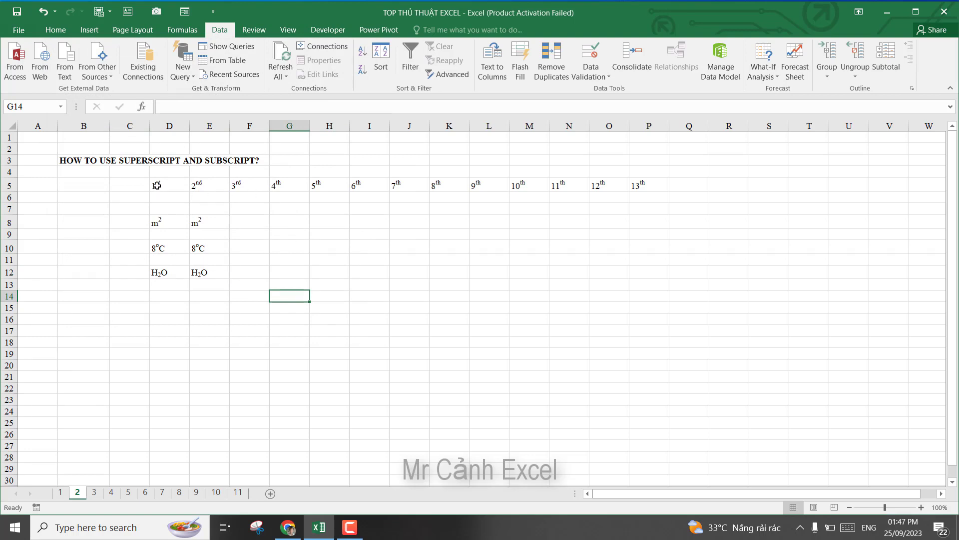
Examine the ordinal numbers with superscript suffixes in D5:P5, from 1st to 13th.
left_click_drag(155, 185, 657, 182)
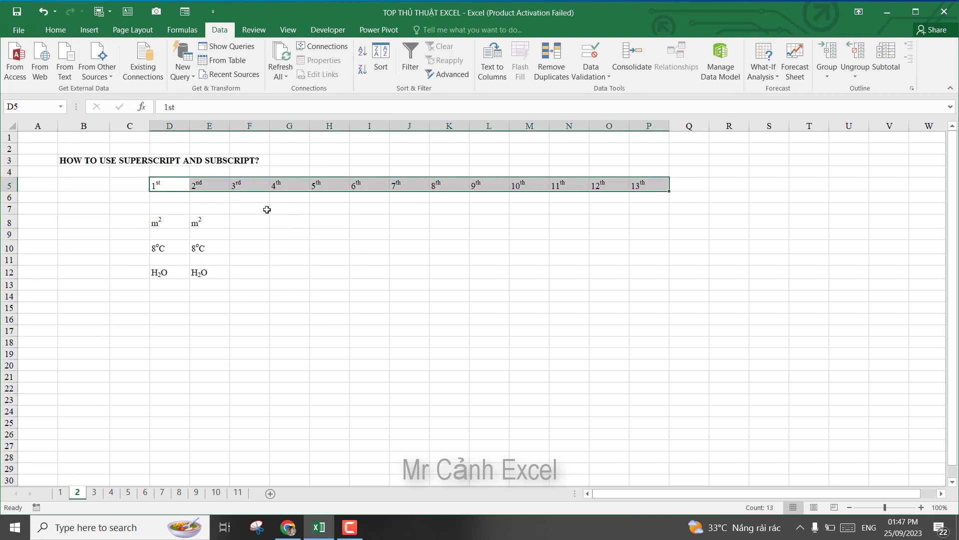
left_click(171, 185)
left_click(210, 185)
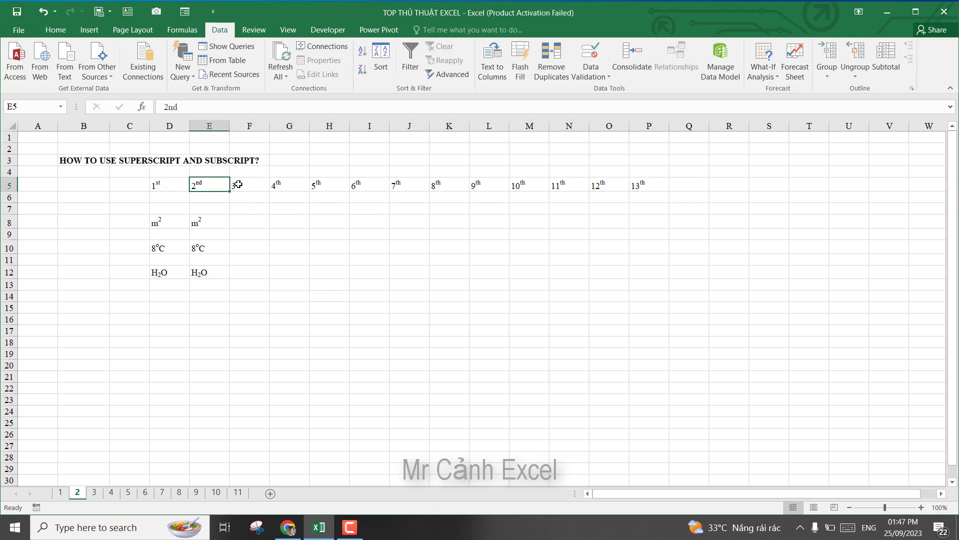
left_click(238, 185)
left_click(180, 184)
left_click(208, 182)
left_click(263, 186)
left_click(300, 185)
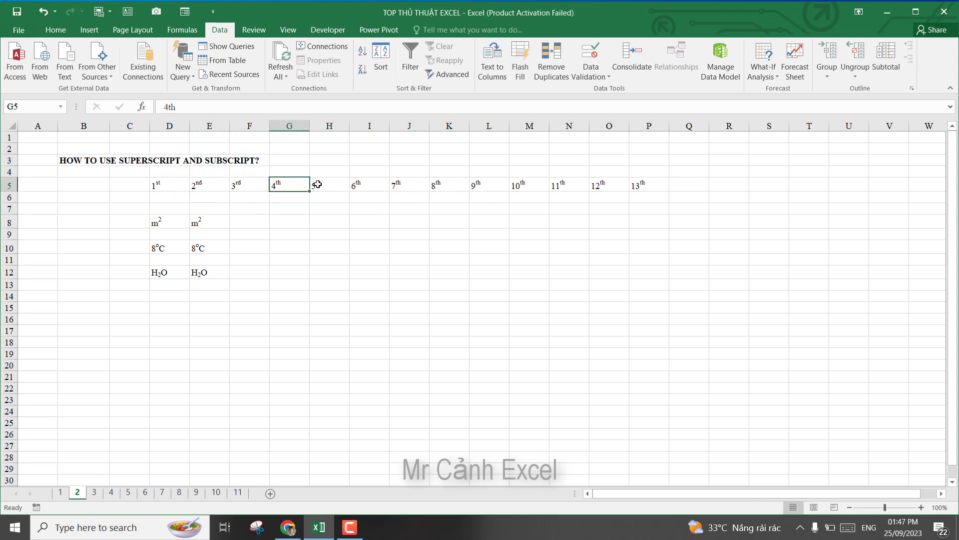
left_click(317, 184)
Enter 1st in cell D6, below the first ordinal sample.
left_click(165, 197)
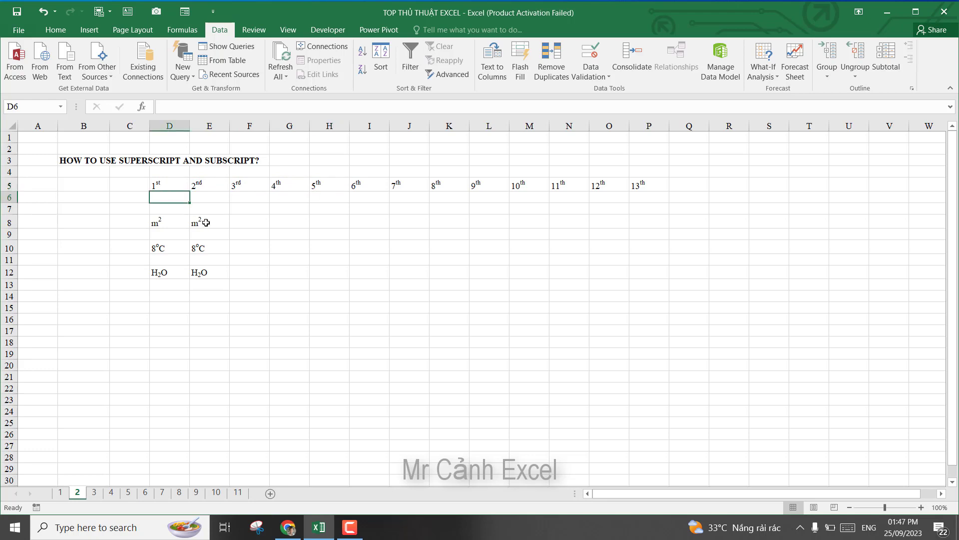
type("1")
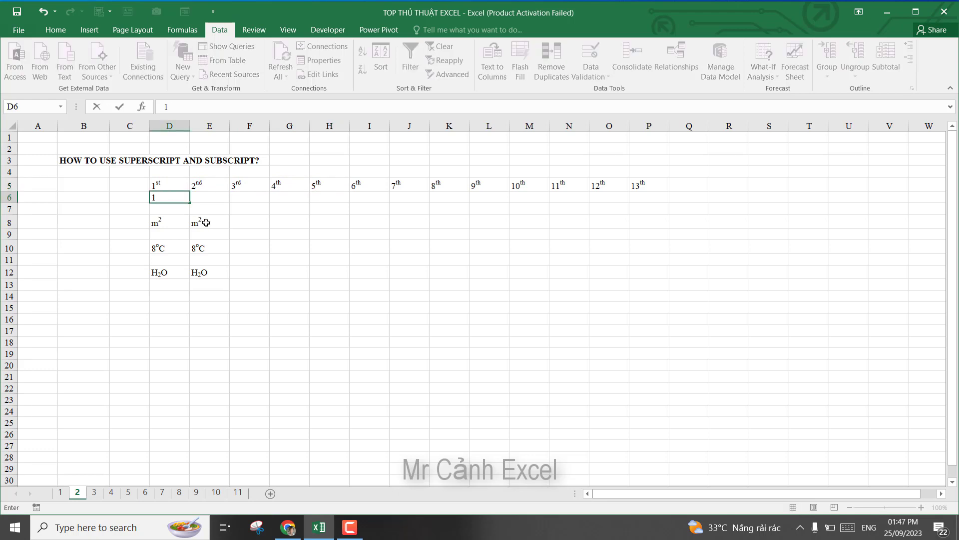
type("st")
key("Return")
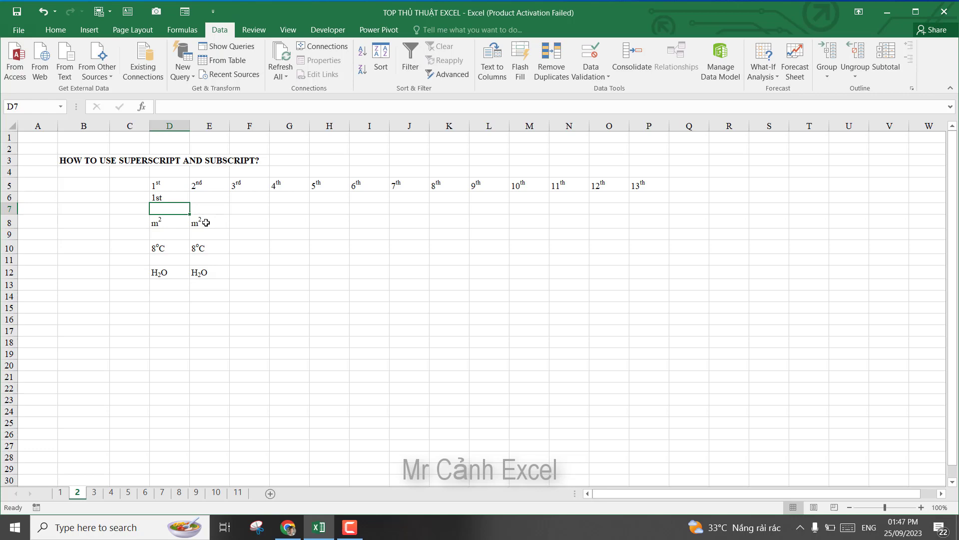
Format only the letters st of 1st in cell D6 as superscript.
left_click(170, 199)
left_click_drag(176, 106, 170, 107)
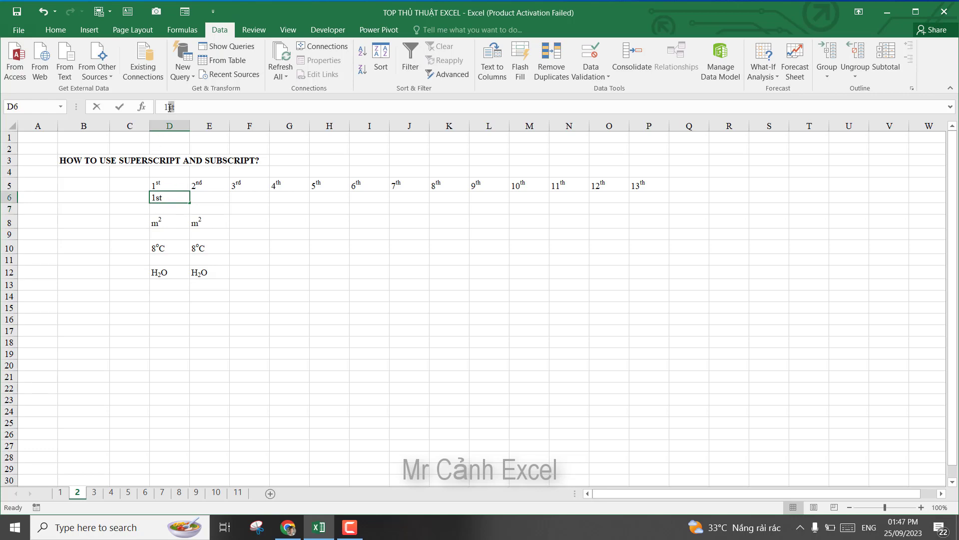
right_click(170, 107)
left_click(213, 199)
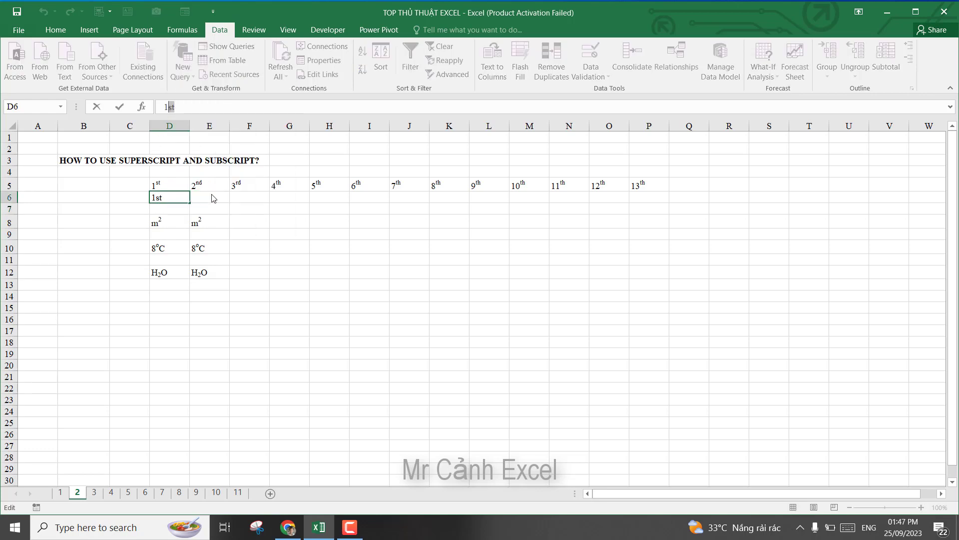
left_click(75, 215)
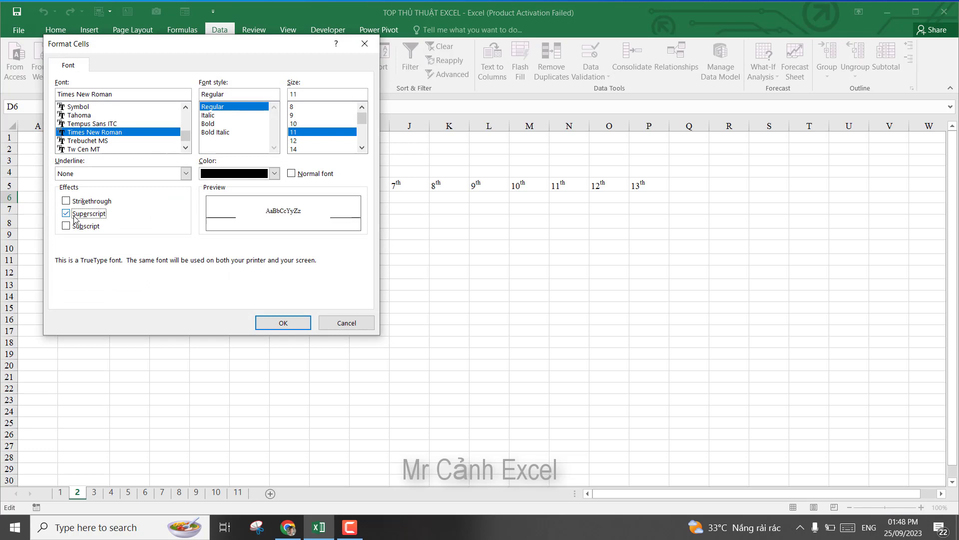
left_click(272, 323)
left_click_drag(330, 262, 342, 254)
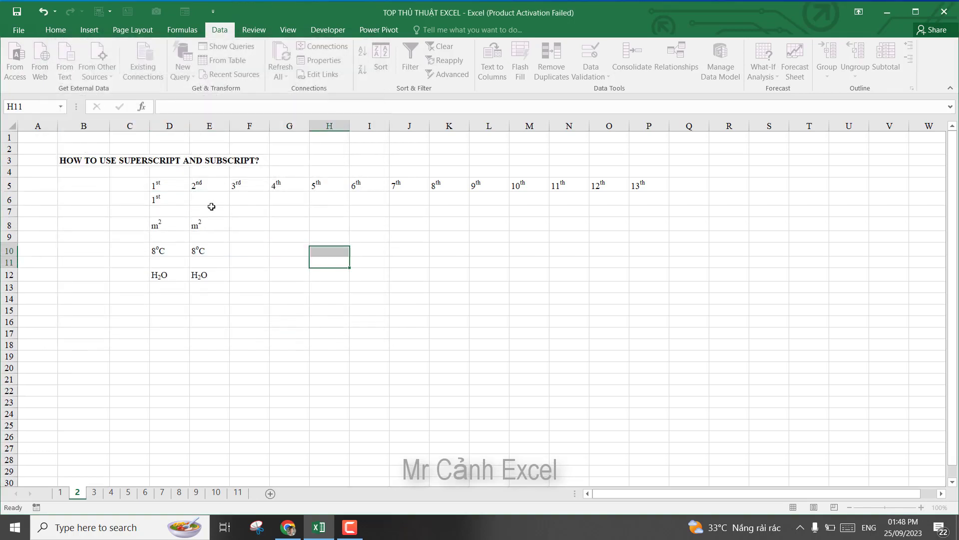
Extend the superscript ordinal series from D6 across row 6 to 15th in R6.
left_click_drag(173, 198, 733, 210)
left_click(175, 199)
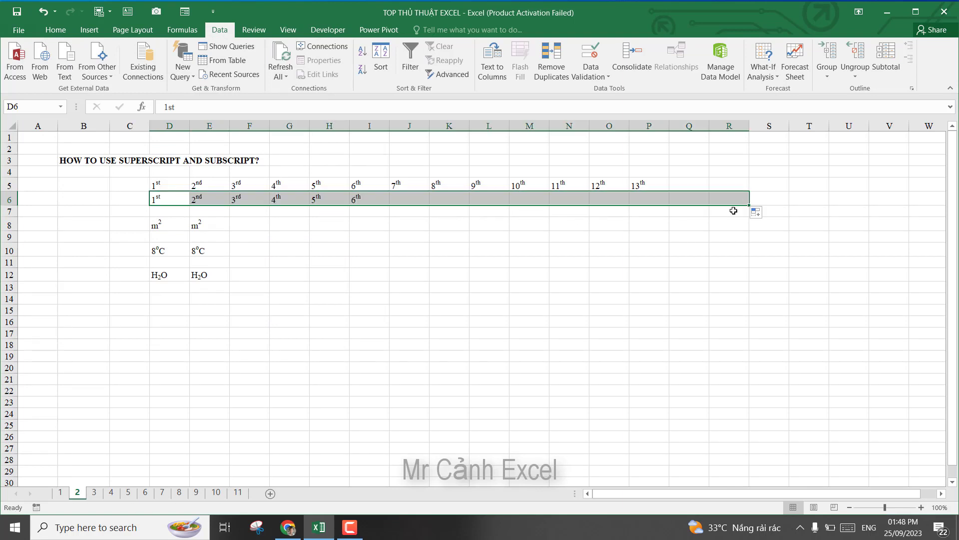
left_click_drag(444, 269, 439, 268)
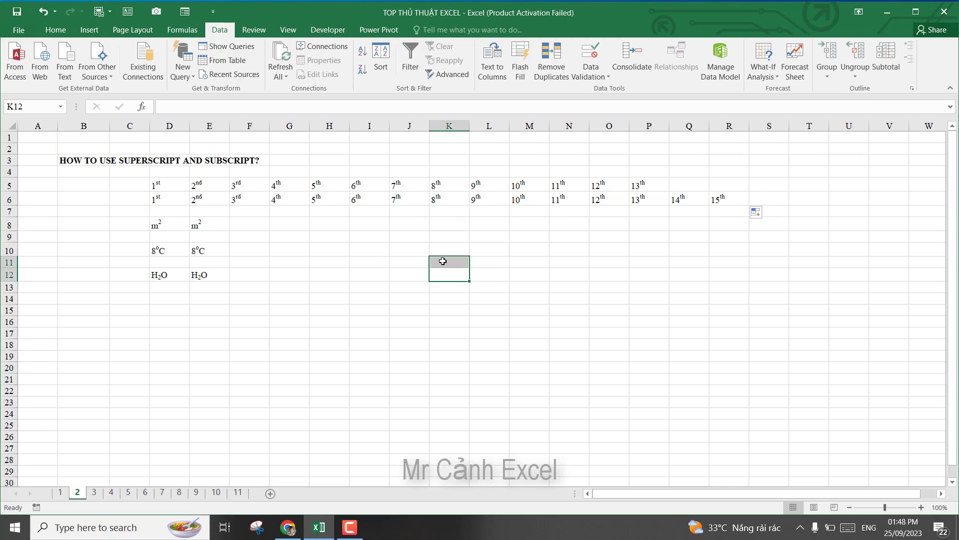
left_click(406, 250)
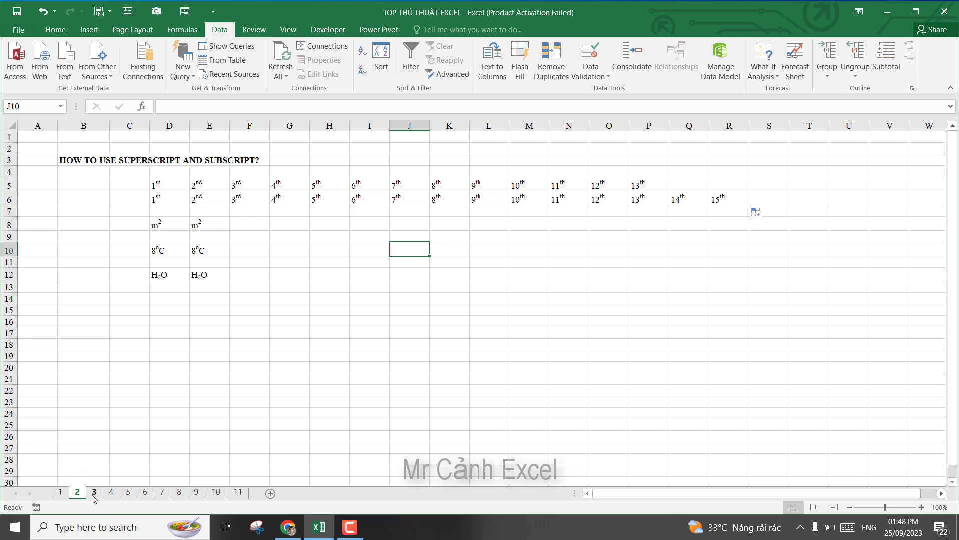
Go to sheet 3 and total F4:F15 in cell F16 with a SUM formula.
left_click(156, 504)
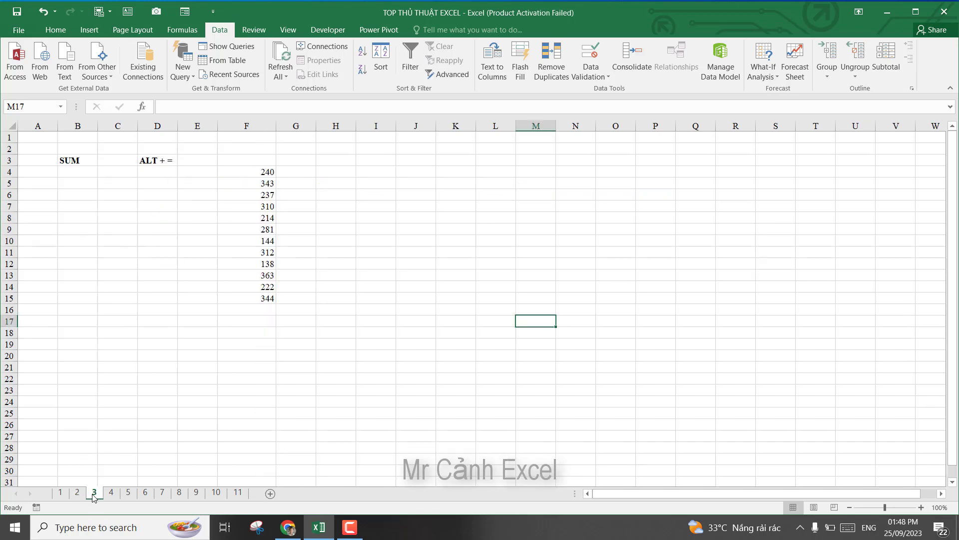
left_click(369, 353)
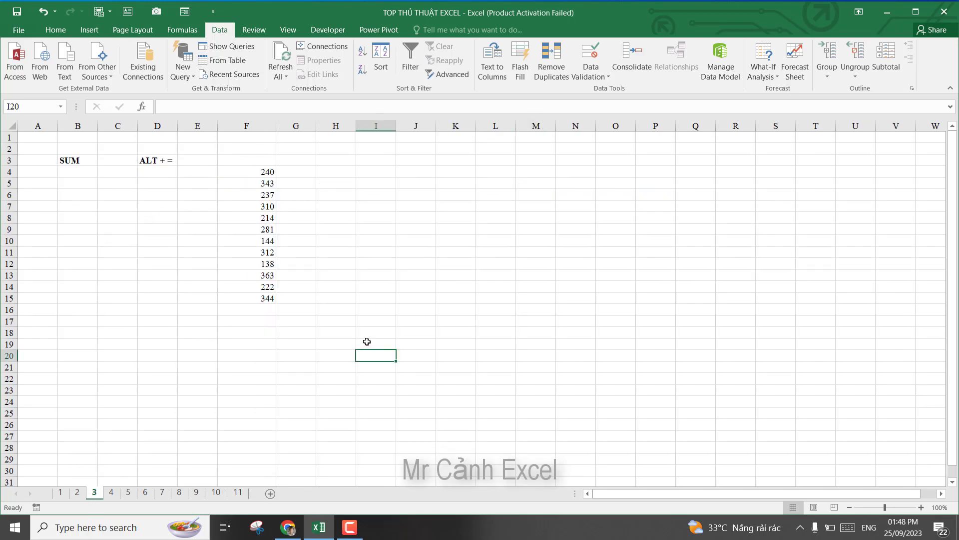
left_click(254, 310)
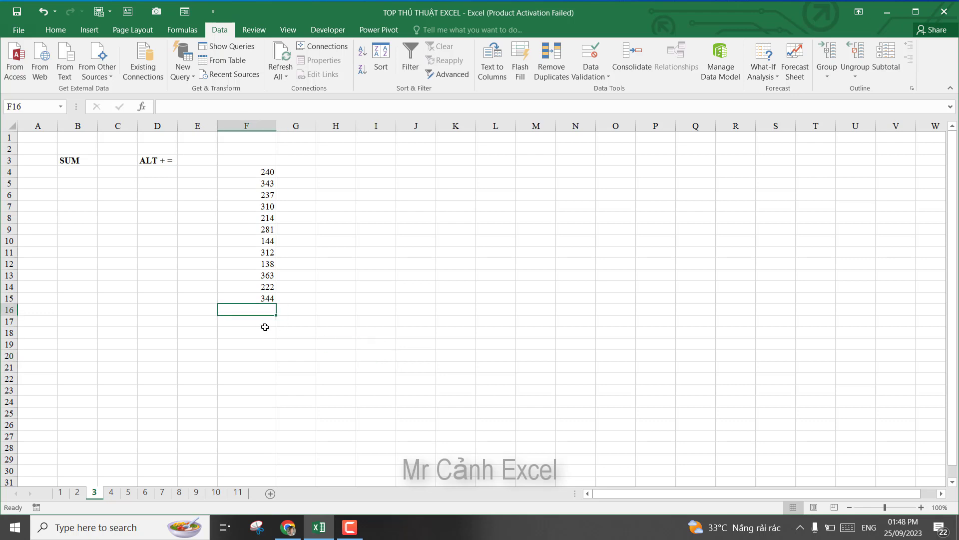
type("=")
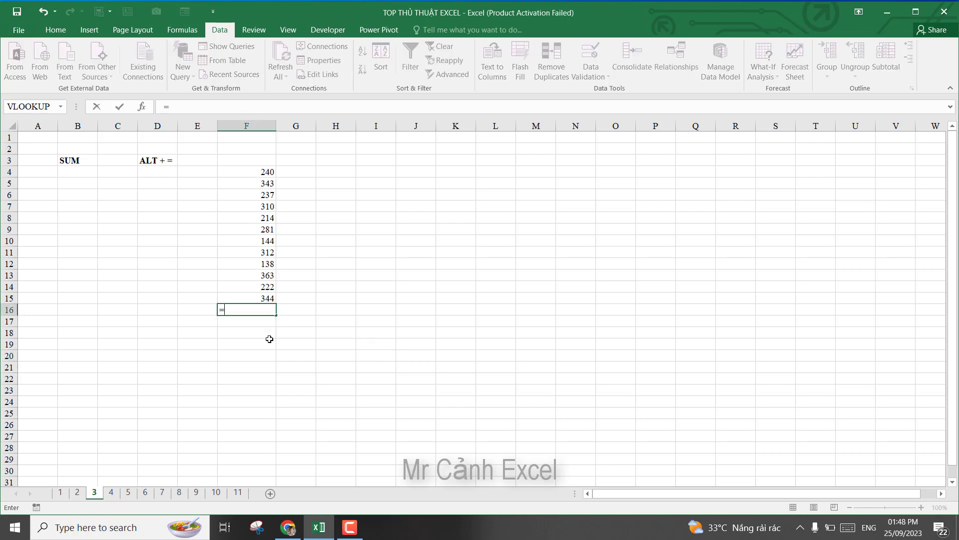
type("sum")
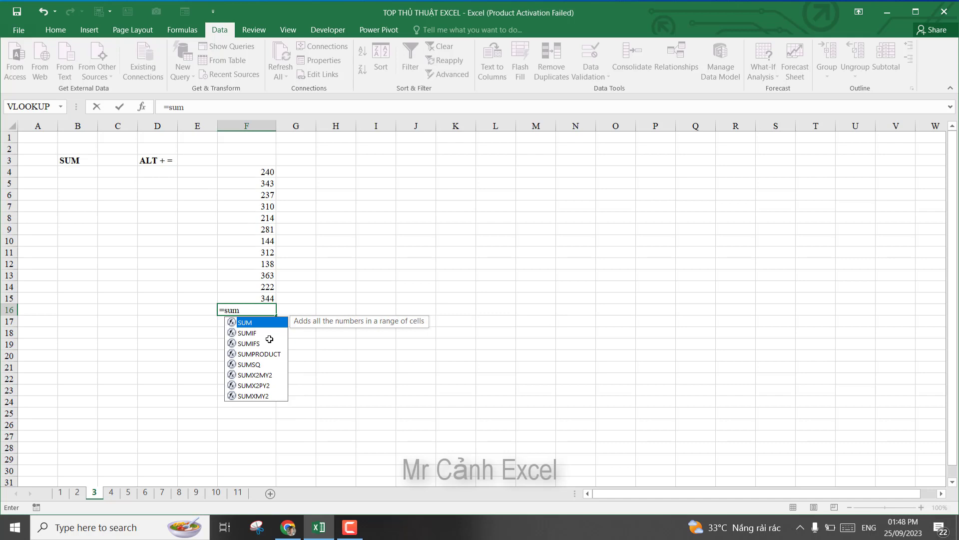
type("(")
left_click_drag(265, 172, 256, 298)
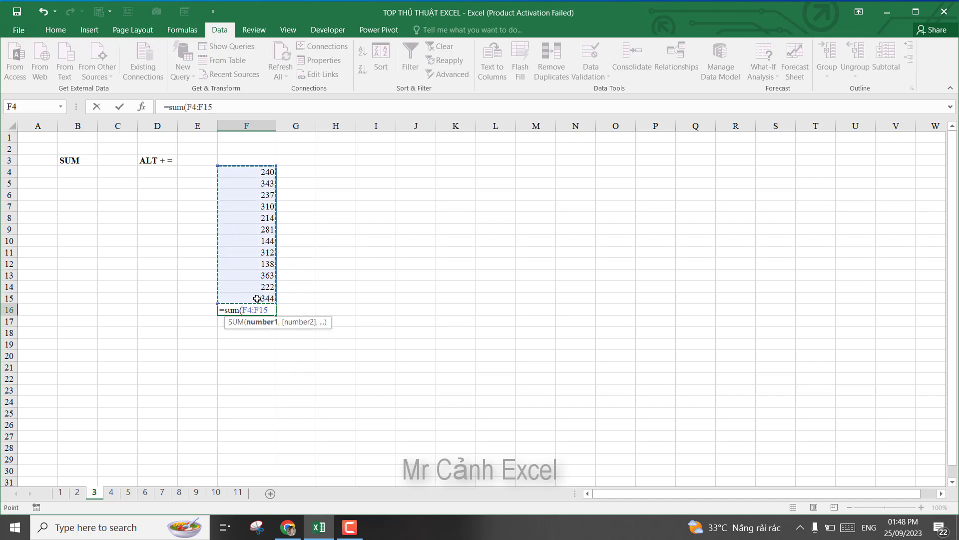
key("Return")
left_click(258, 310)
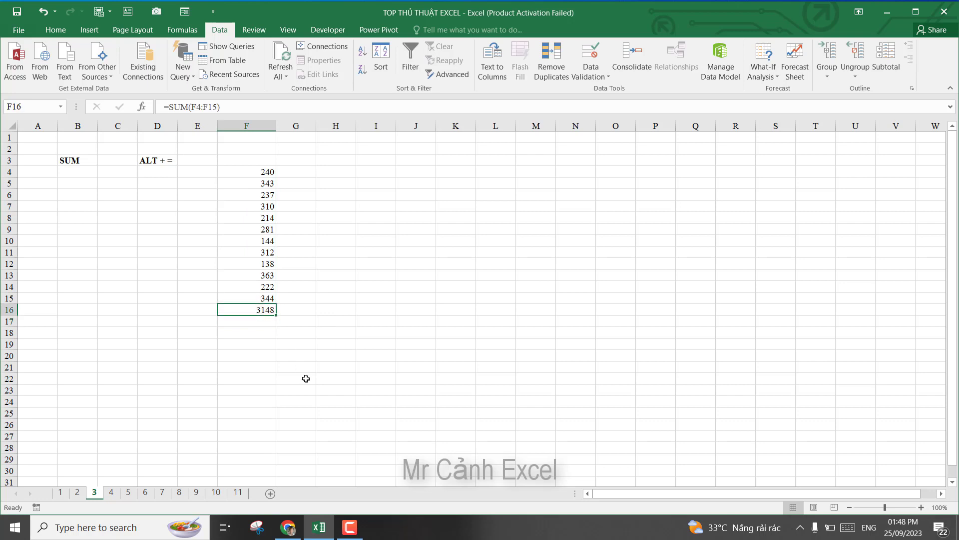
Clear the total in F16 and total F4:F15 there again with AutoSum.
key("Delete")
left_click(251, 352)
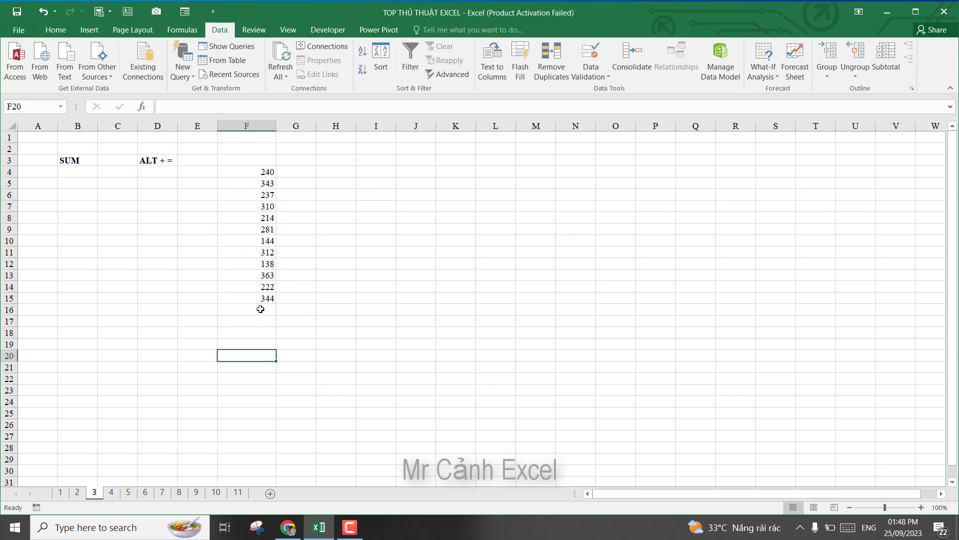
left_click(261, 308)
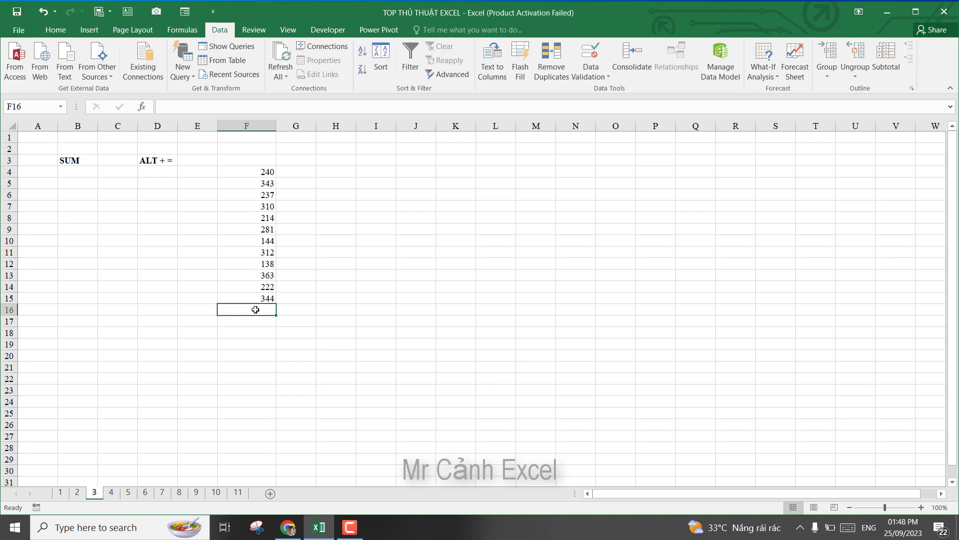
key("alt+equal")
key("Return")
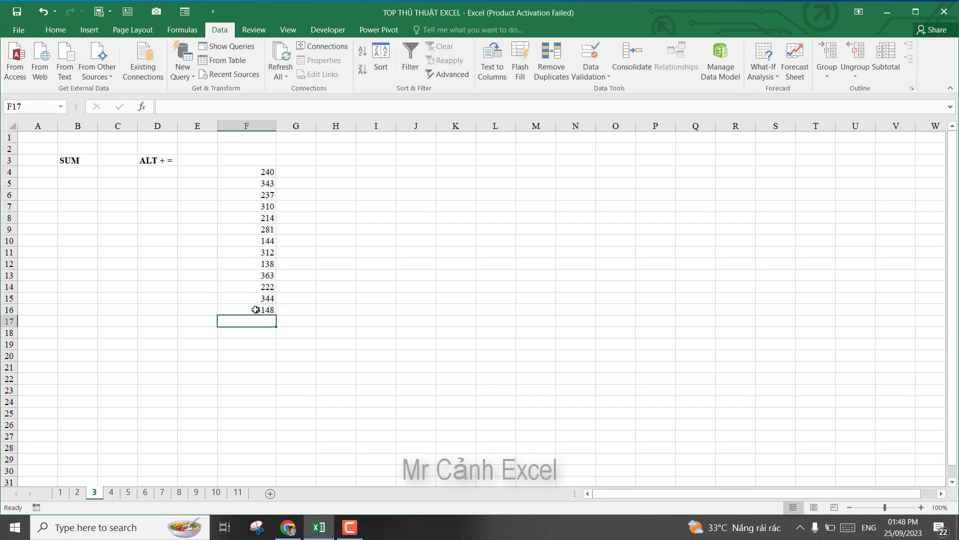
left_click(299, 310)
left_click(260, 309)
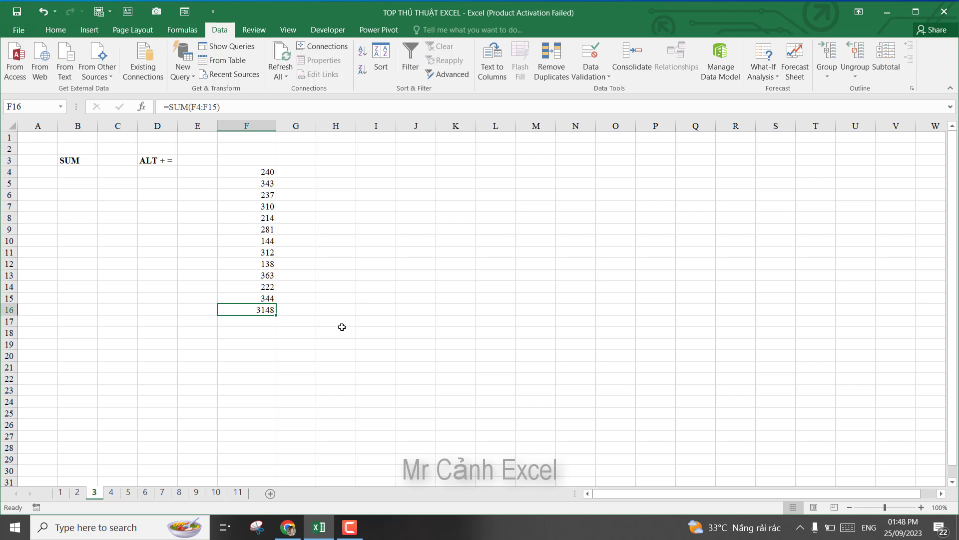
left_click(250, 379)
Go to sheet 4 and select the department table B5:E20, first all at once from D12, then as a cell range.
left_click(111, 492)
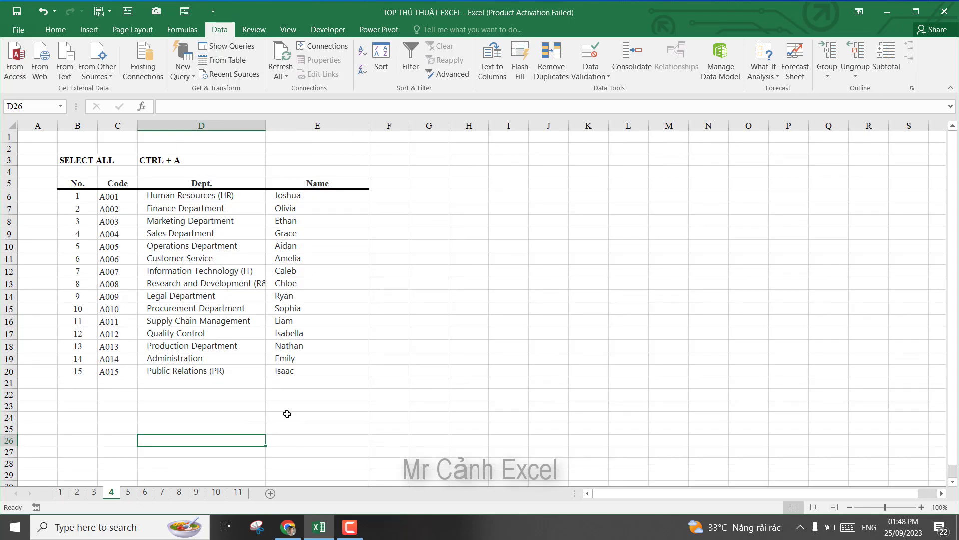
left_click(406, 416)
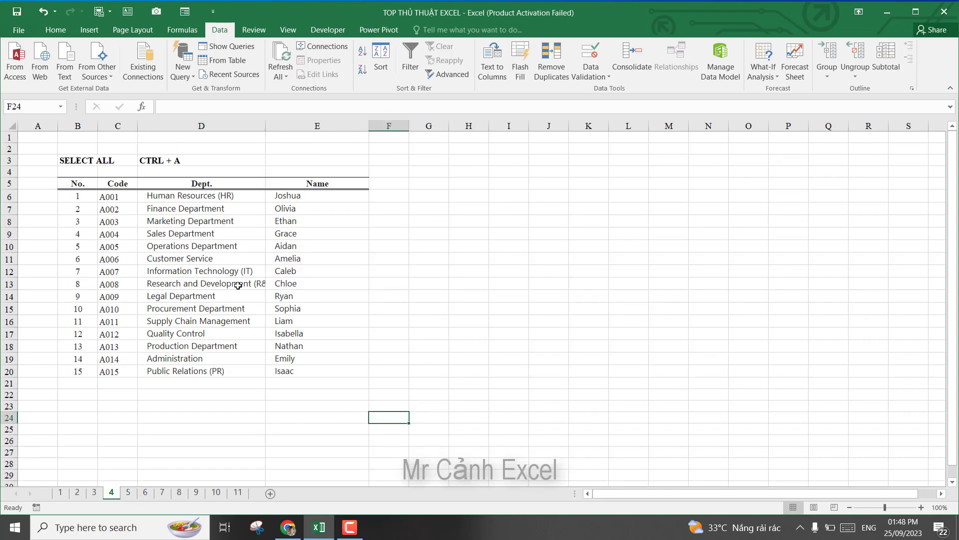
left_click(182, 271)
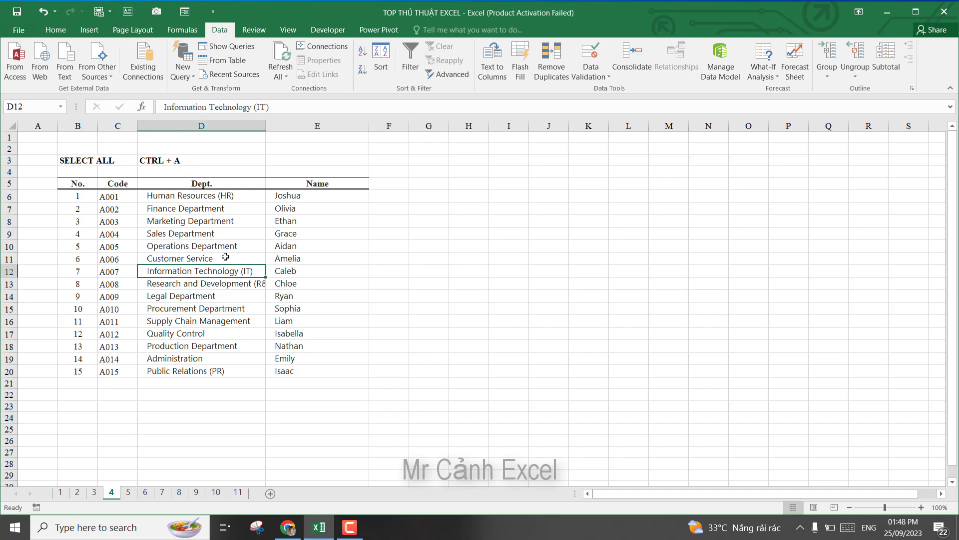
key("ctrl+a")
left_click(552, 260)
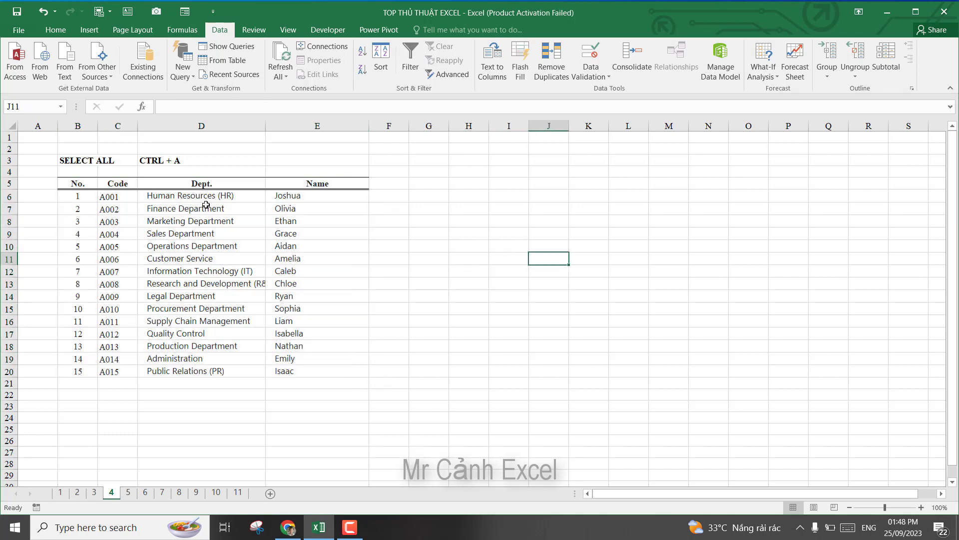
left_click_drag(83, 182, 334, 368)
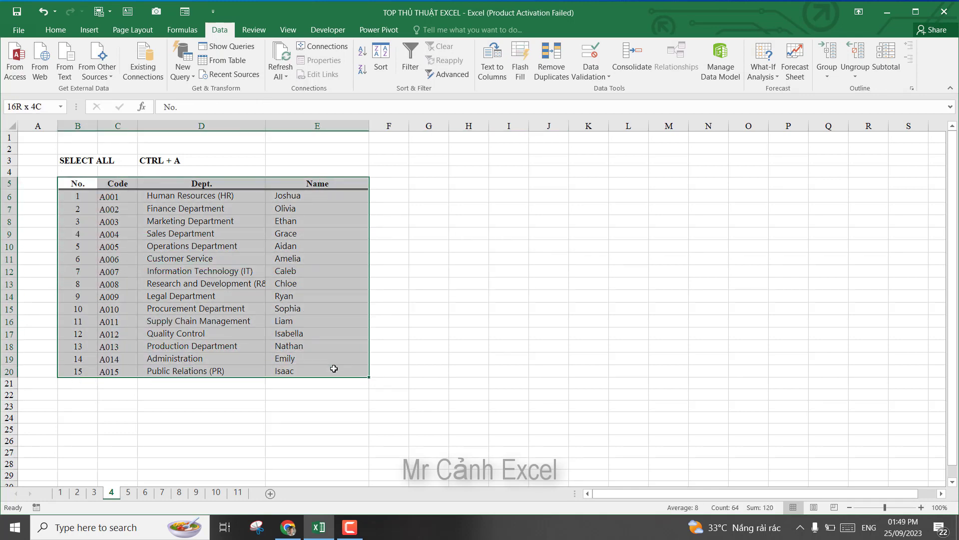
left_click(425, 319)
Select the whole department table at once from the Information Technology (IT) cell, then clear the selection.
left_click(240, 274)
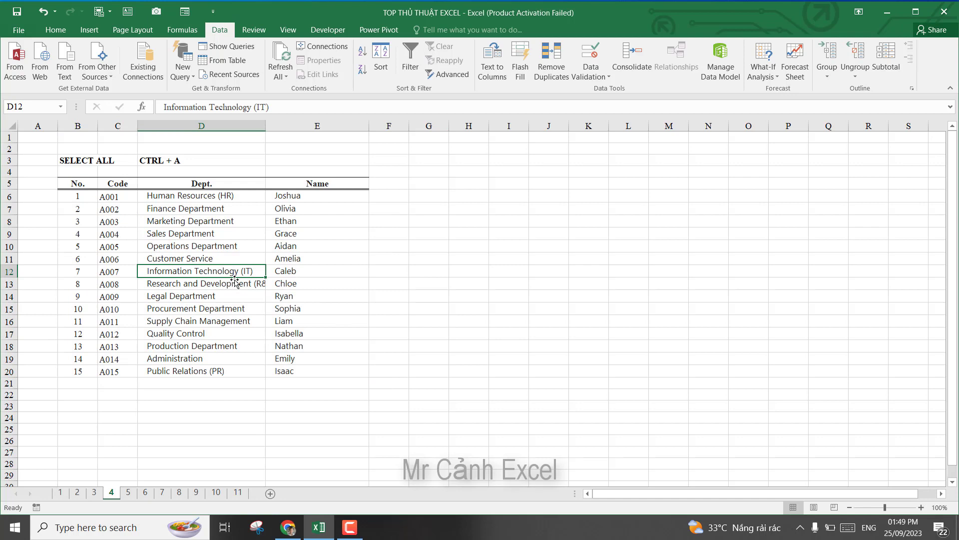
key("ctrl+a")
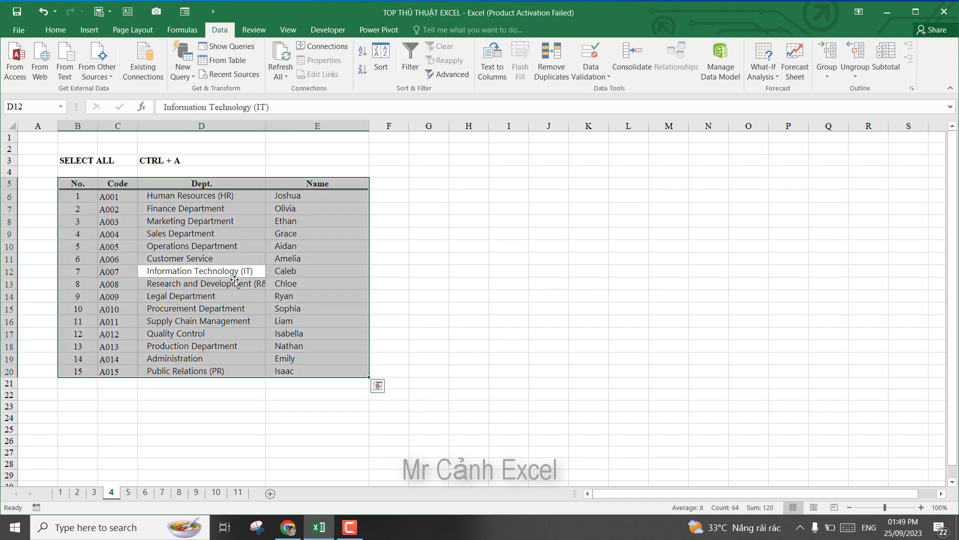
left_click(417, 272)
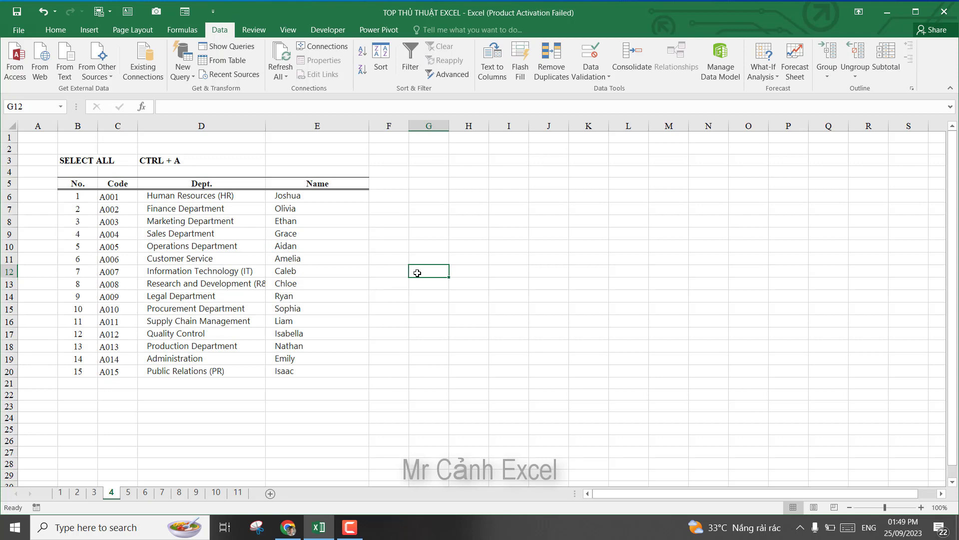
Go to sheet 5 and turn on filtering for the department table B5:E20.
left_click(128, 492)
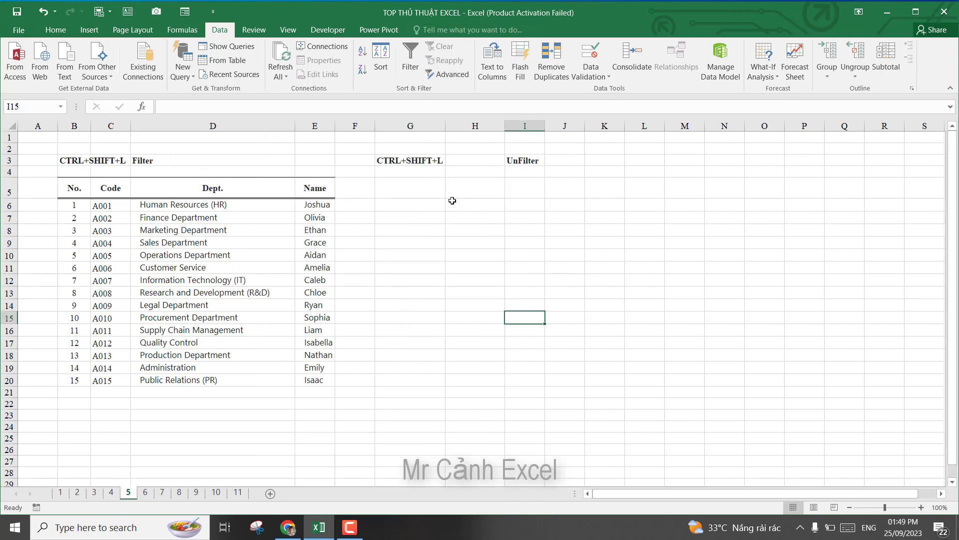
left_click(201, 243)
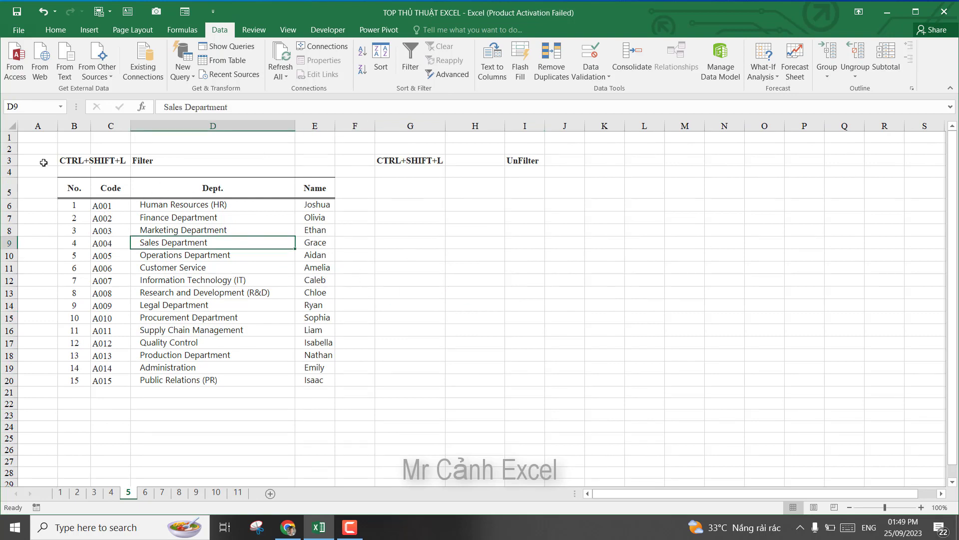
left_click_drag(68, 162, 113, 160)
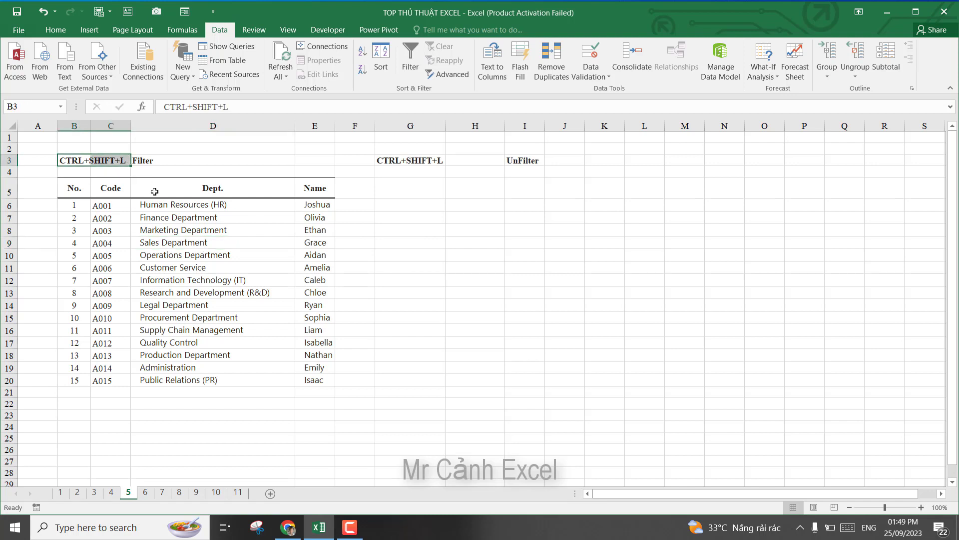
left_click(288, 265)
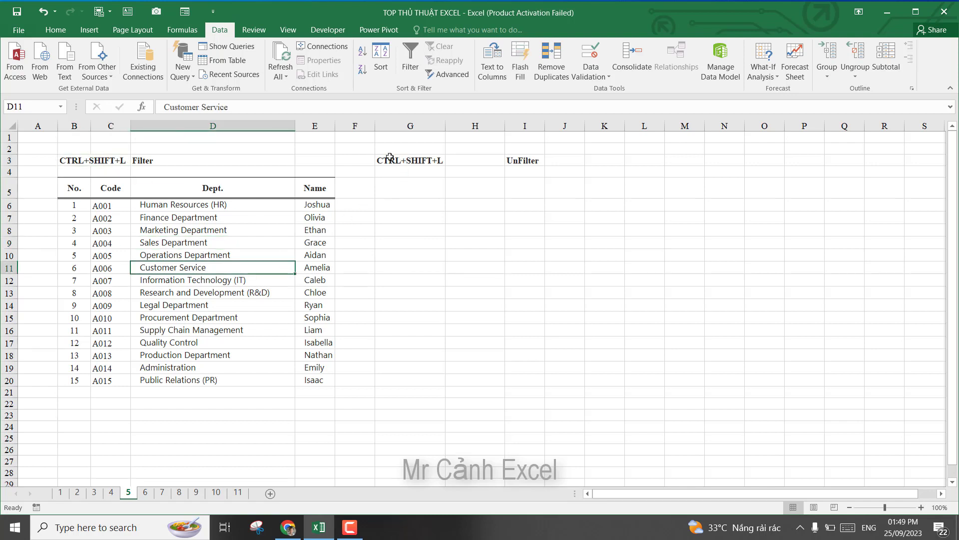
left_click(400, 159)
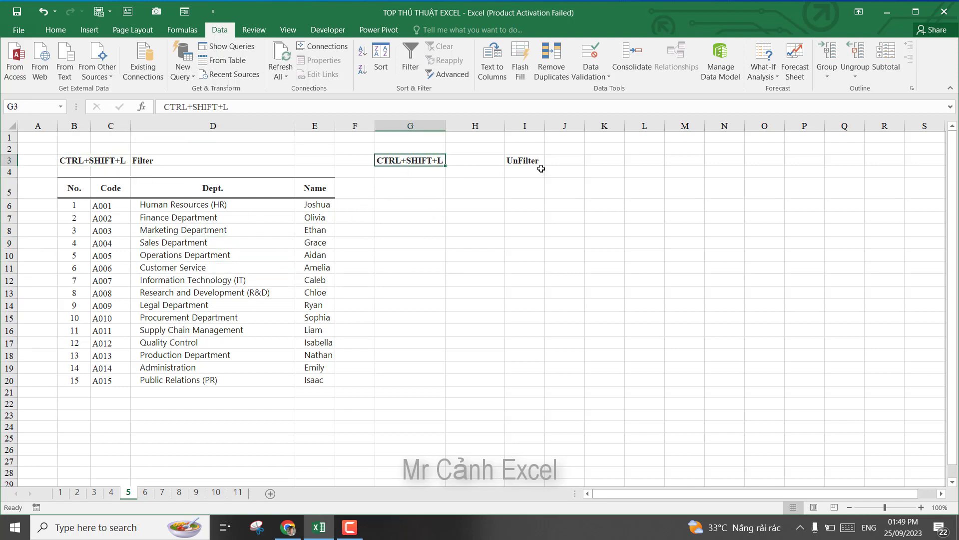
left_click(161, 271)
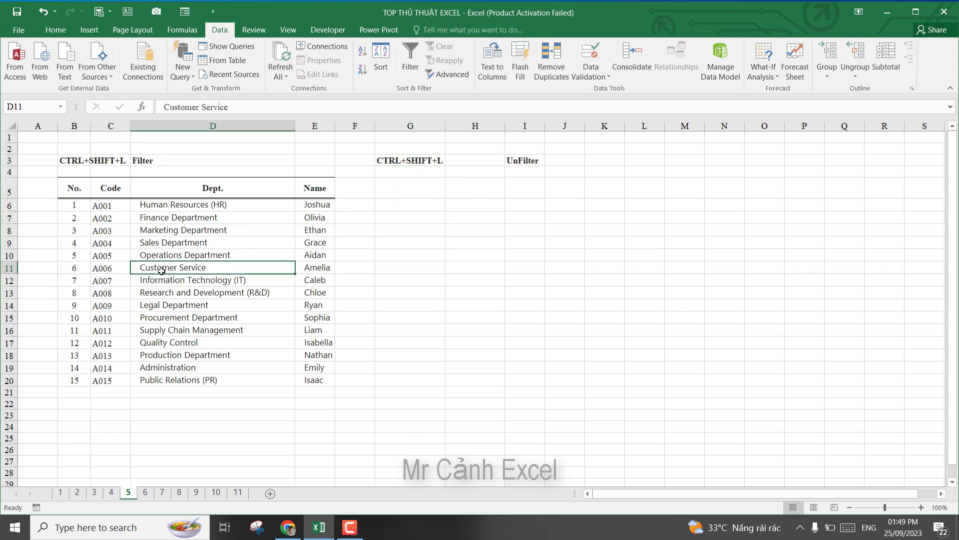
left_click(193, 247)
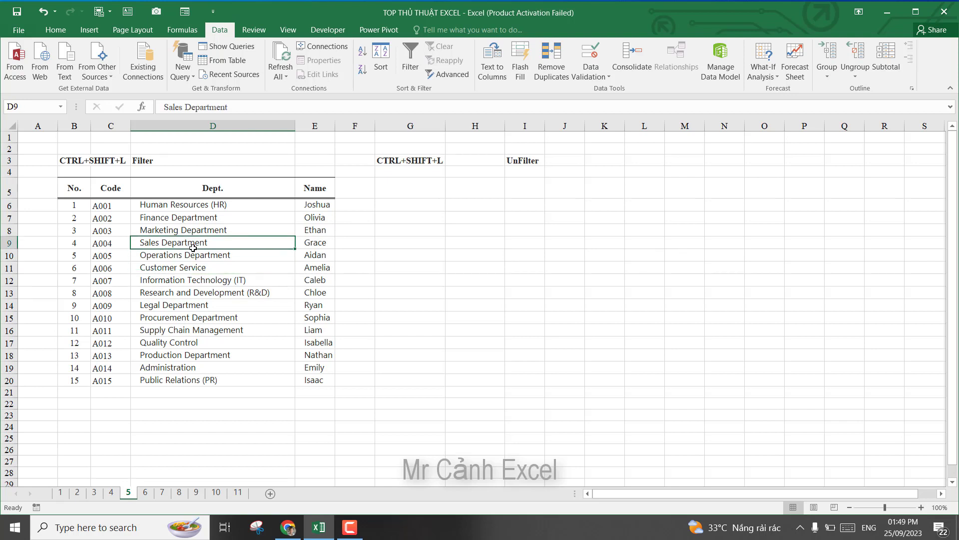
key("ctrl+a")
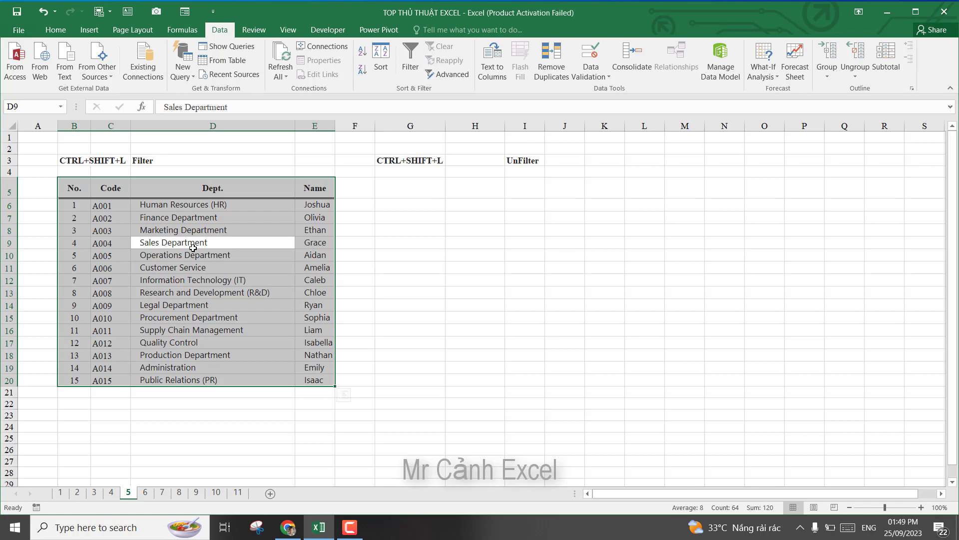
key("ctrl+shift+l")
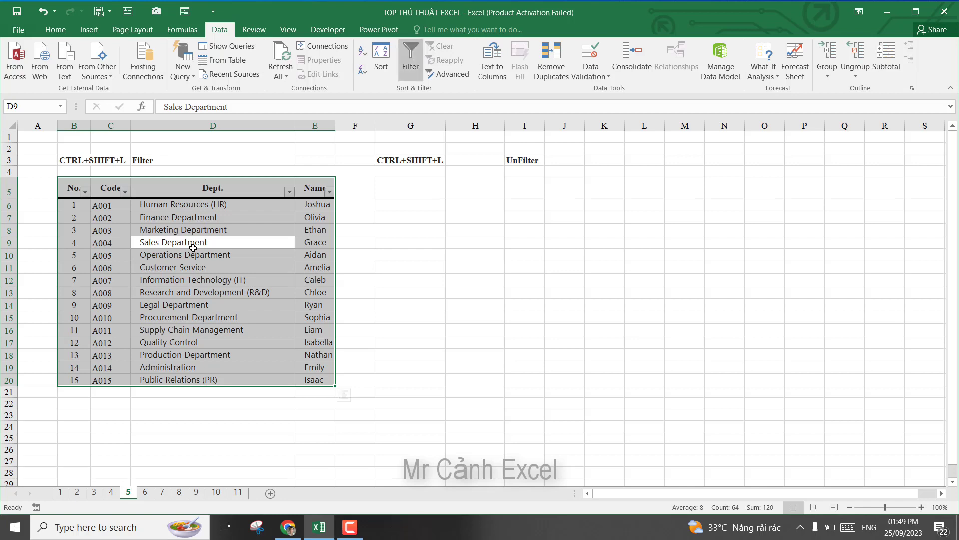
left_click(390, 252)
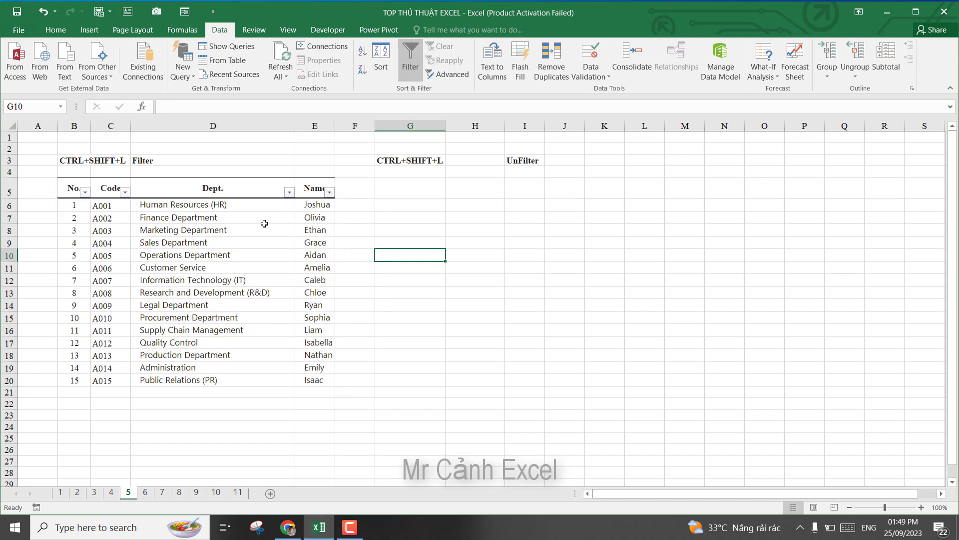
Turn off filtering for the department table on sheet 5.
left_click(231, 237)
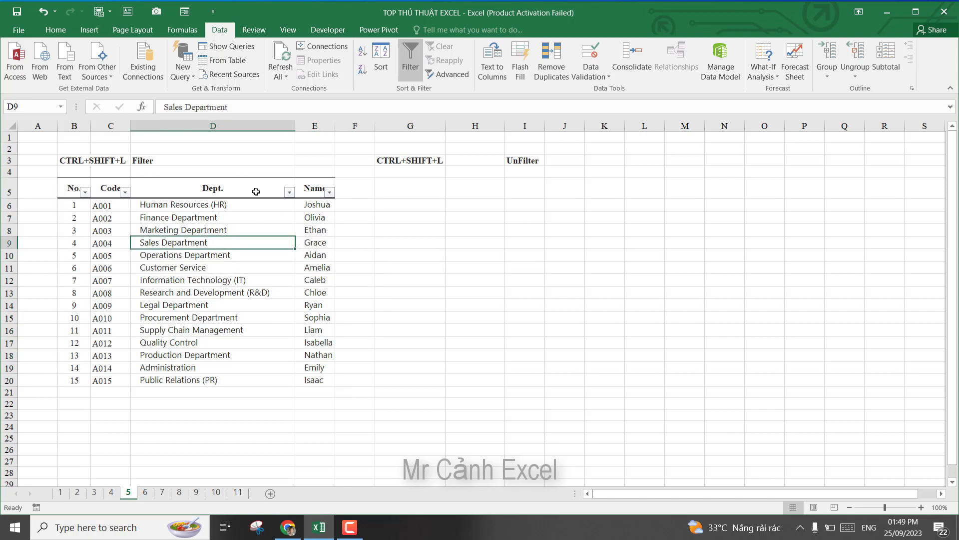
key("ctrl+shift+l")
left_click(285, 272)
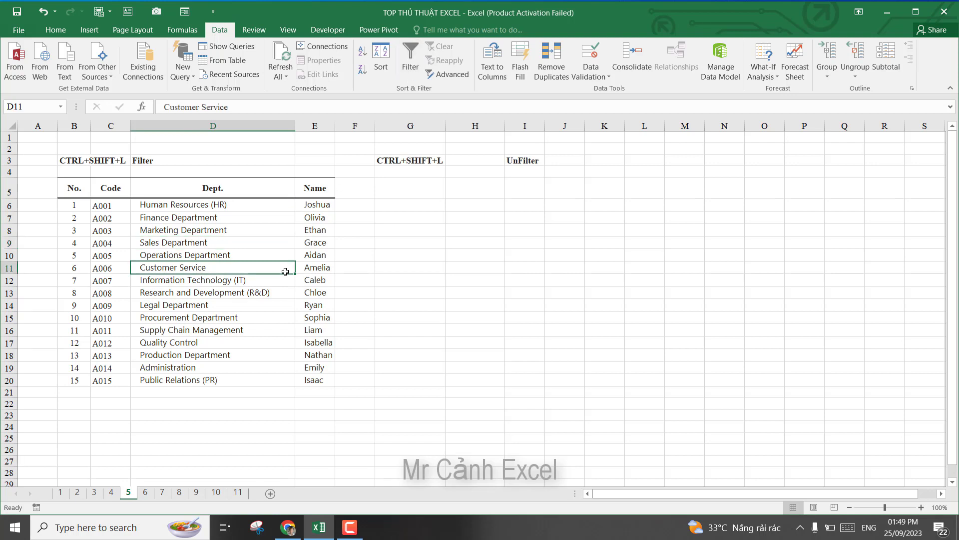
Select the whole department table from D10, turn its filtering on and remove it again.
left_click(223, 252)
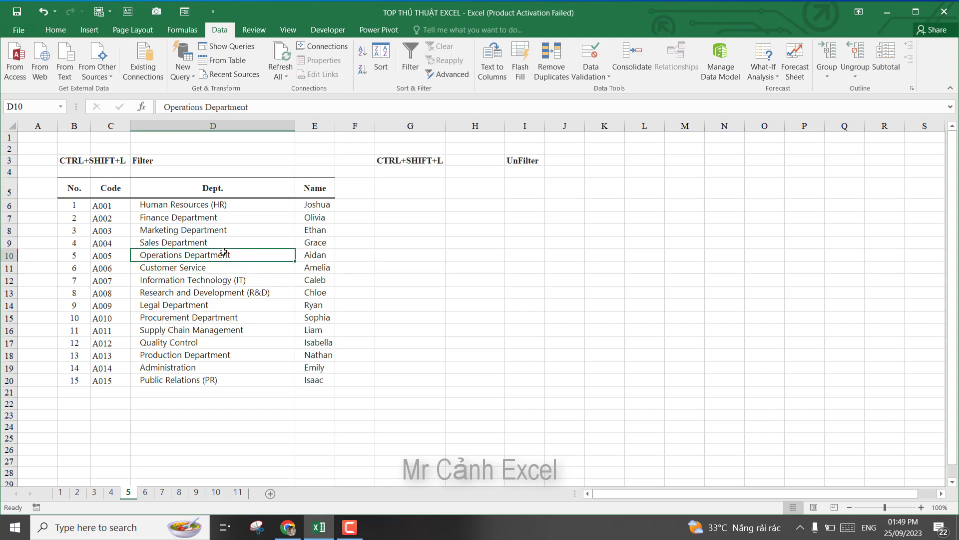
key("ctrl+a")
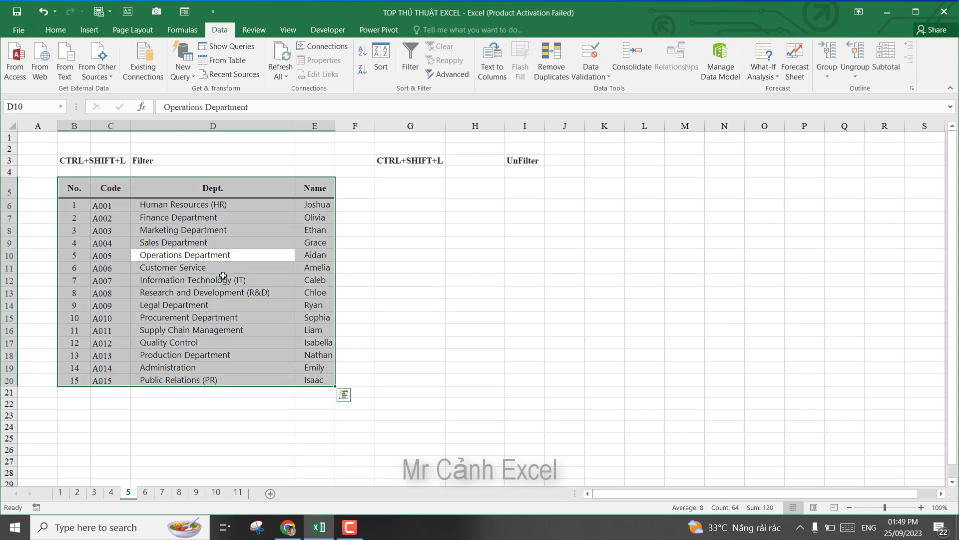
key("ctrl+shift+l")
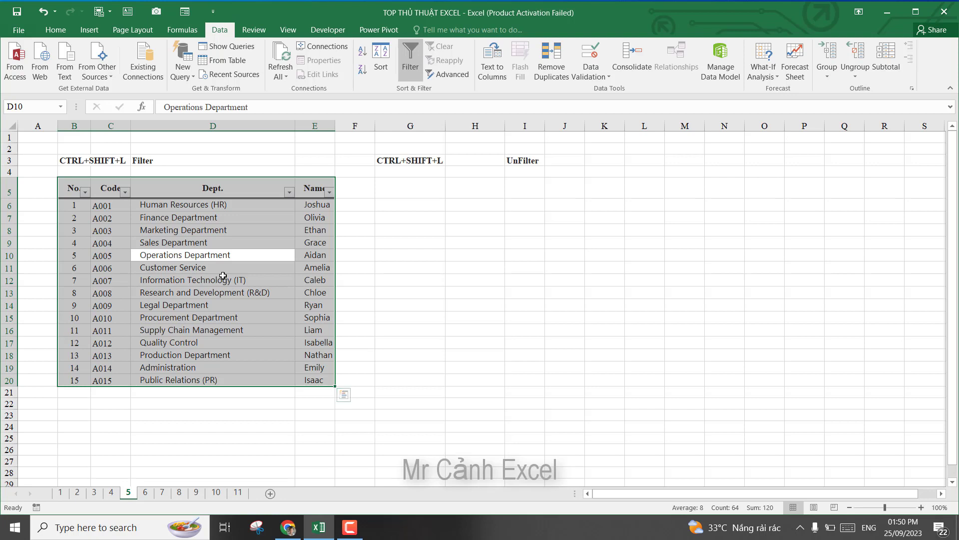
key("ctrl+shift+l")
left_click(398, 303)
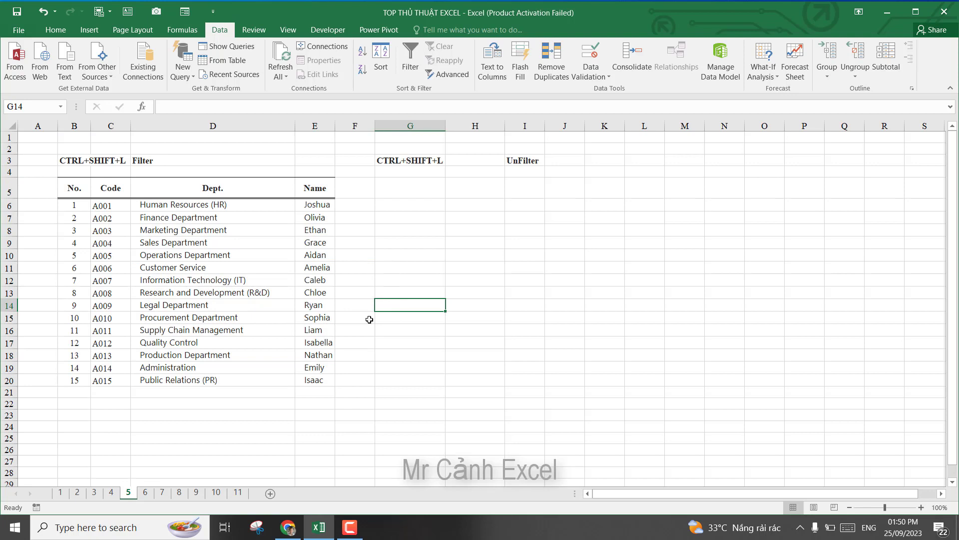
left_click(244, 271)
left_click(247, 247)
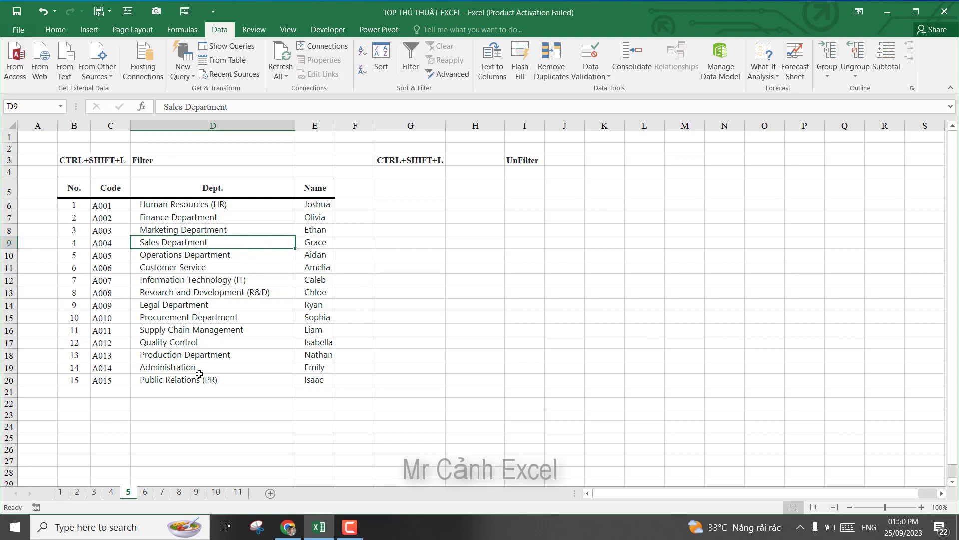
Go to sheet 6 and select the Name range G6:G21 and the Dept. range F6:F21 in turn, then clear the selection.
left_click(145, 493)
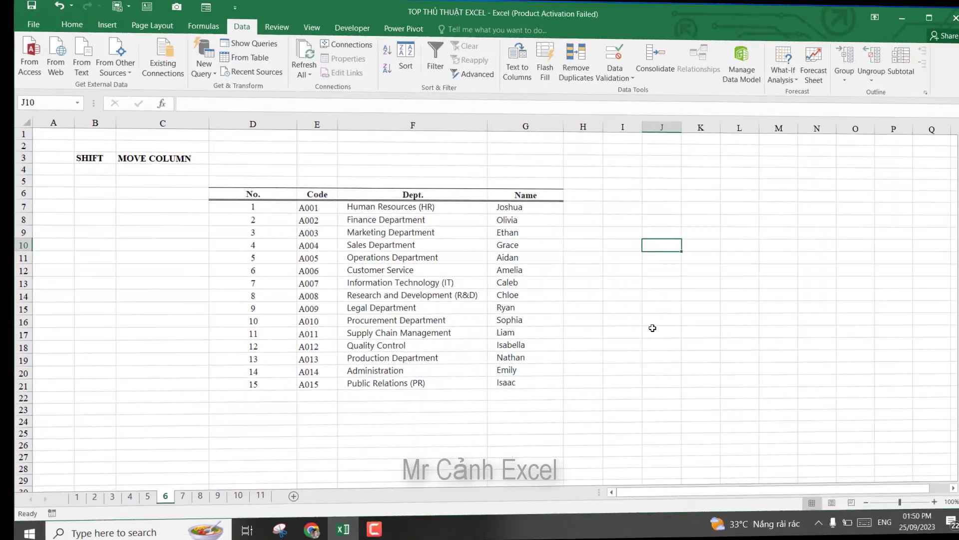
left_click(629, 328)
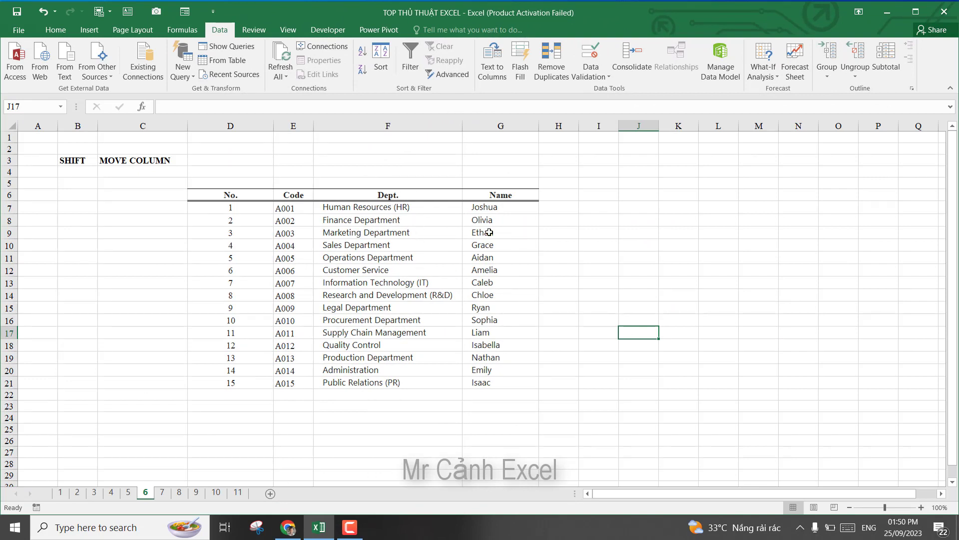
left_click_drag(496, 197, 496, 385)
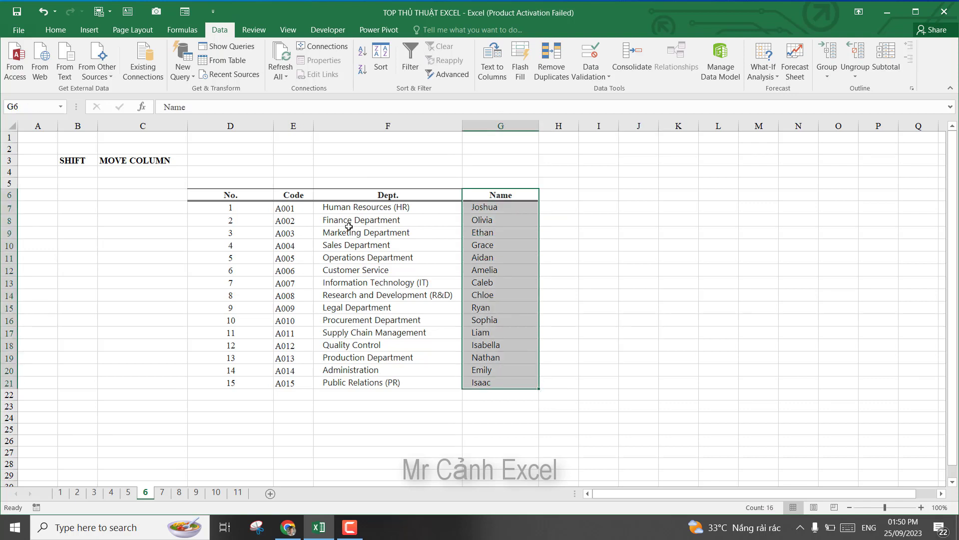
left_click_drag(347, 198, 361, 380)
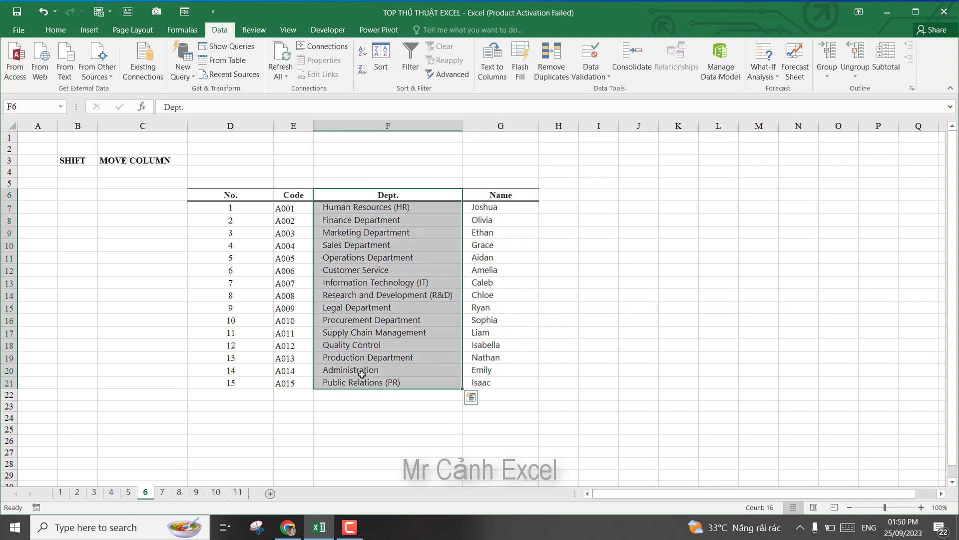
left_click(378, 194)
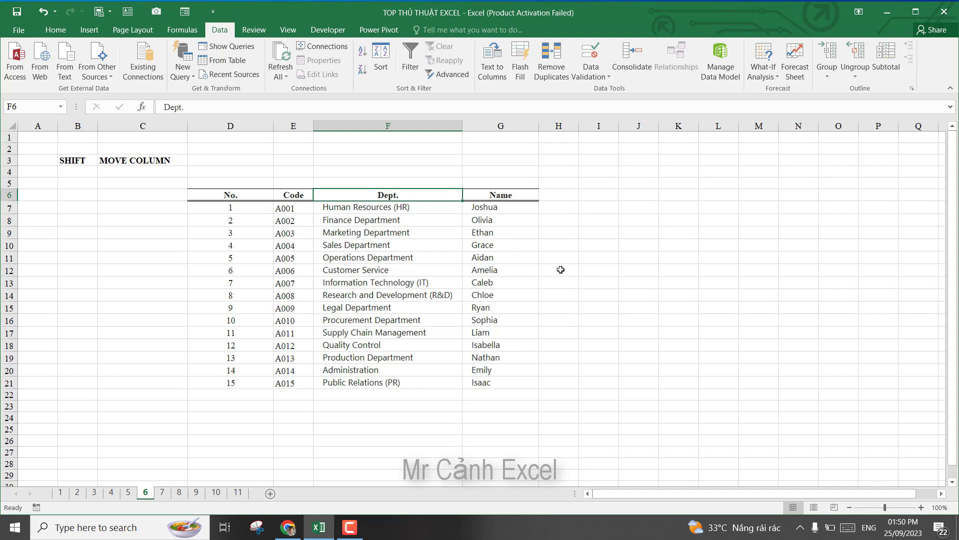
left_click(628, 270)
Insert a blank column before the Dept. column of the table.
left_click(359, 125)
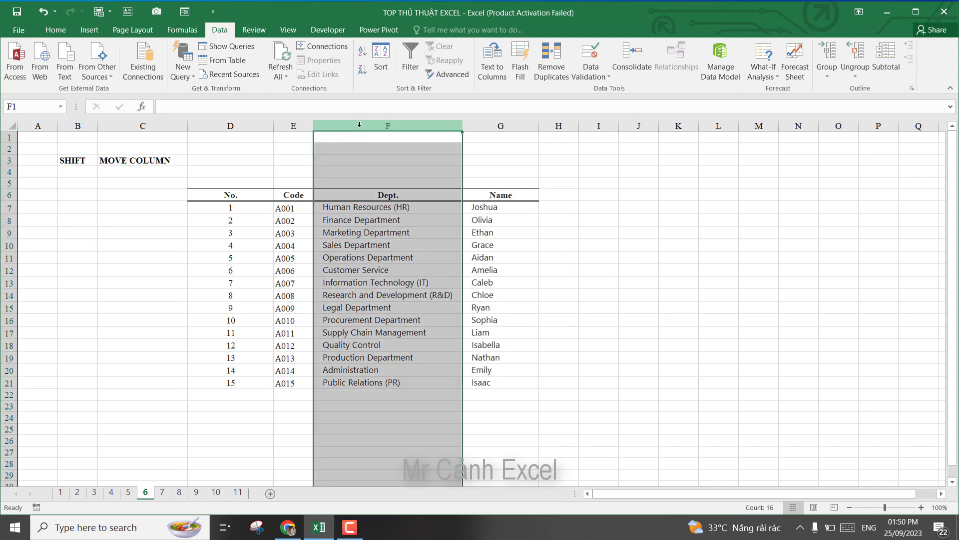
right_click(360, 125)
left_click(389, 214)
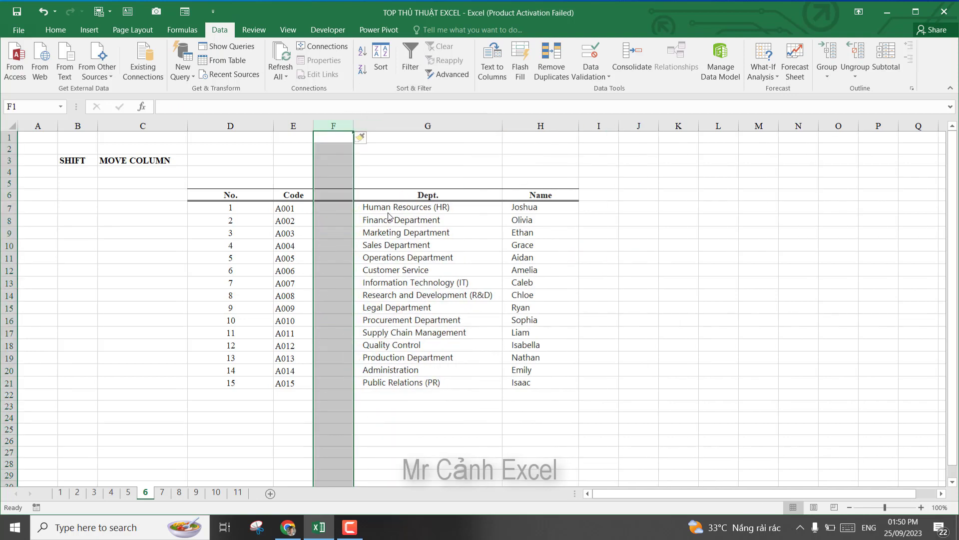
left_click(319, 246)
Cut the entire Name column H and paste it into the blank column F.
left_click_drag(527, 195, 523, 371)
left_click(529, 123)
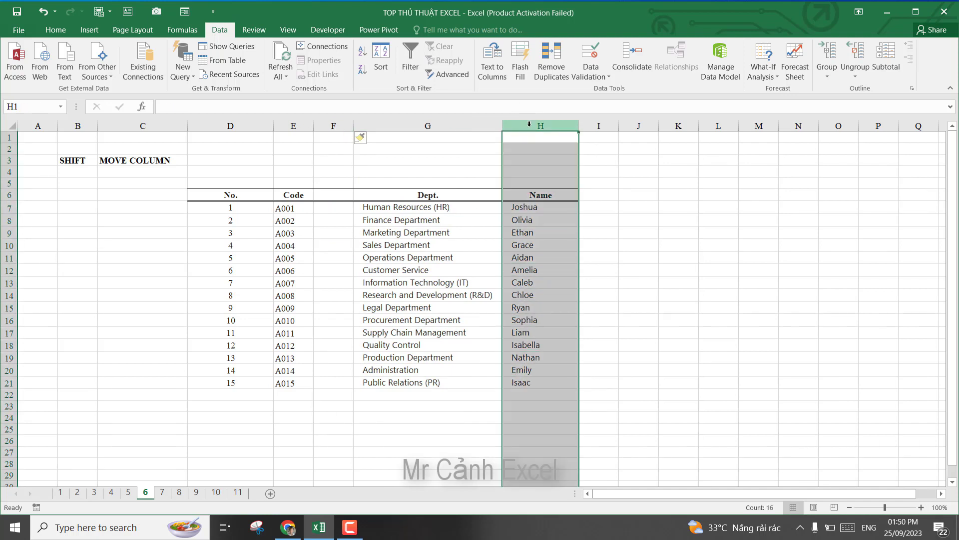
right_click(529, 125)
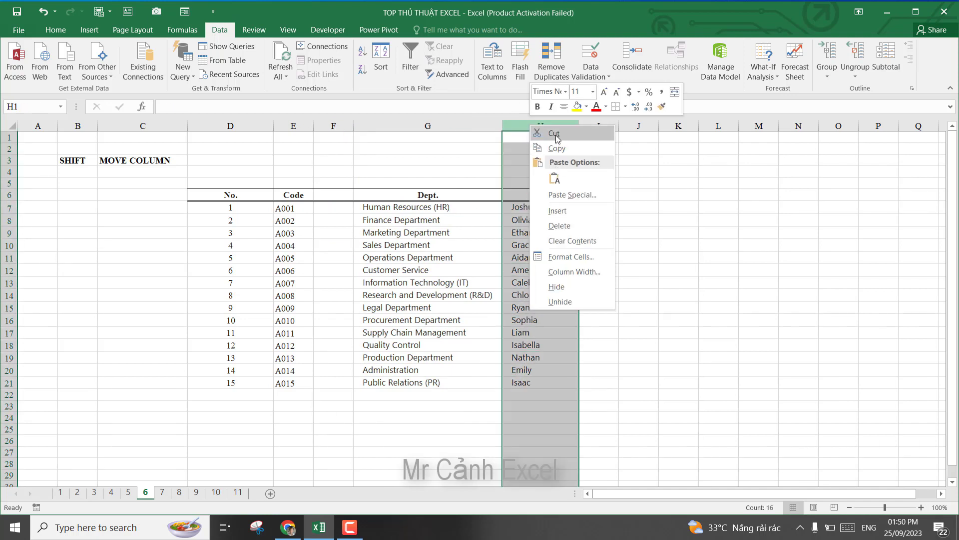
left_click(556, 133)
left_click(334, 125)
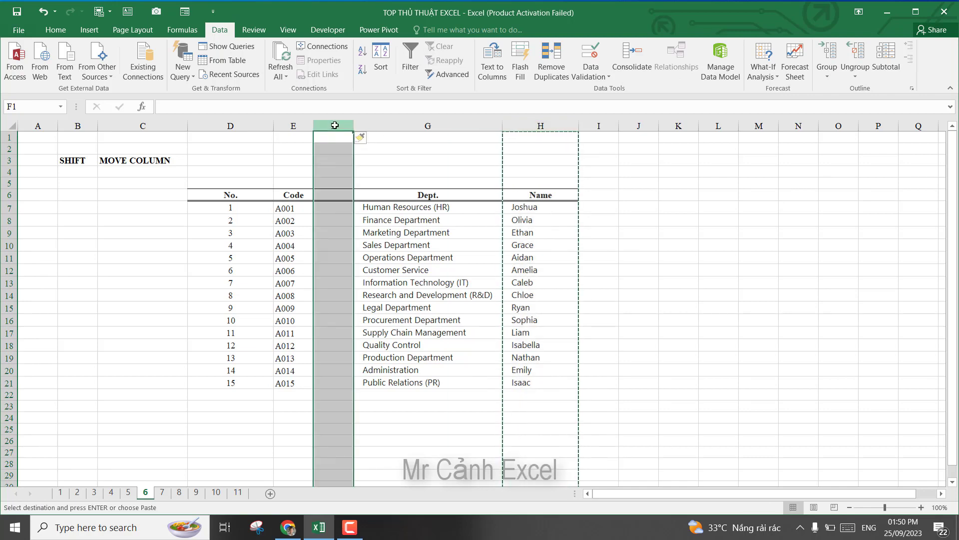
right_click(334, 126)
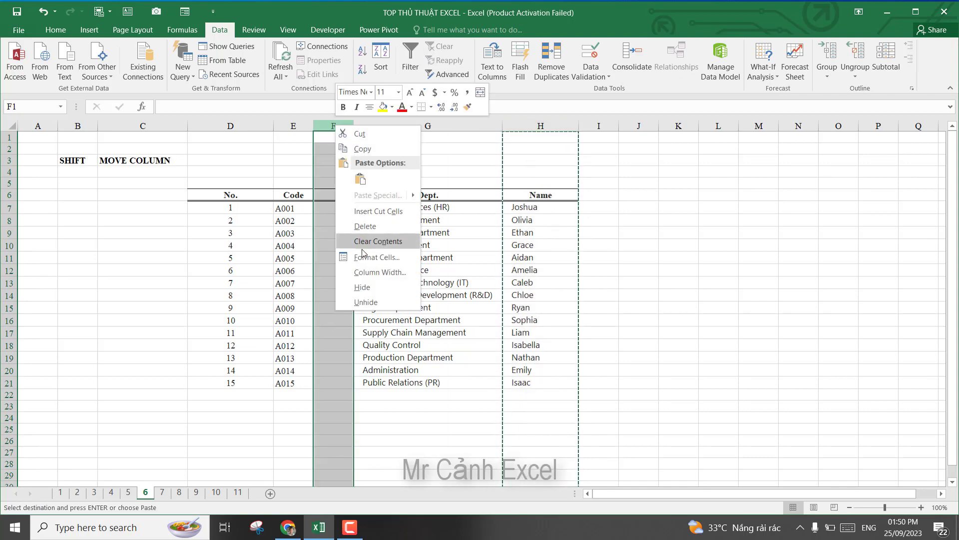
left_click(359, 179)
left_click(653, 255)
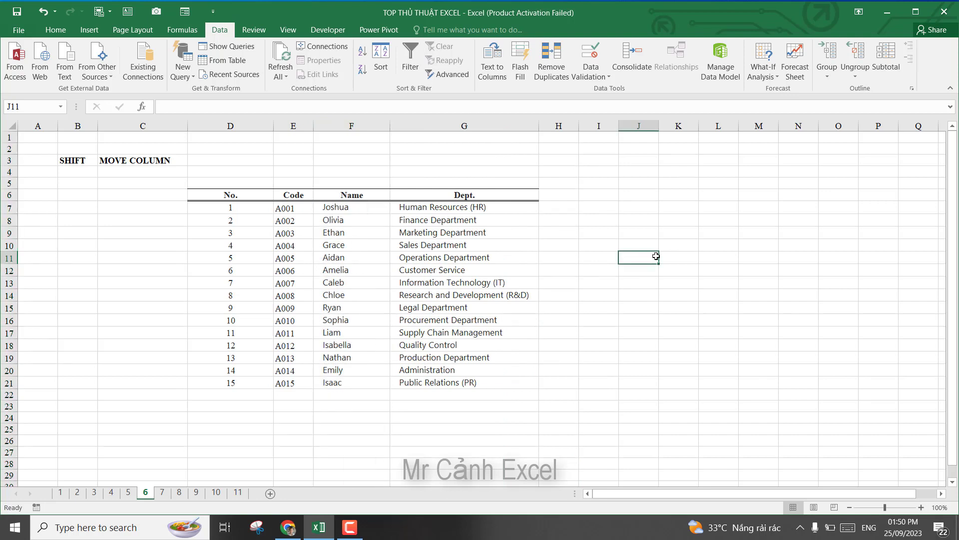
Undo the pasted Name column and the inserted blank column, and clear the cut marquee.
left_click(41, 17)
left_click(41, 17)
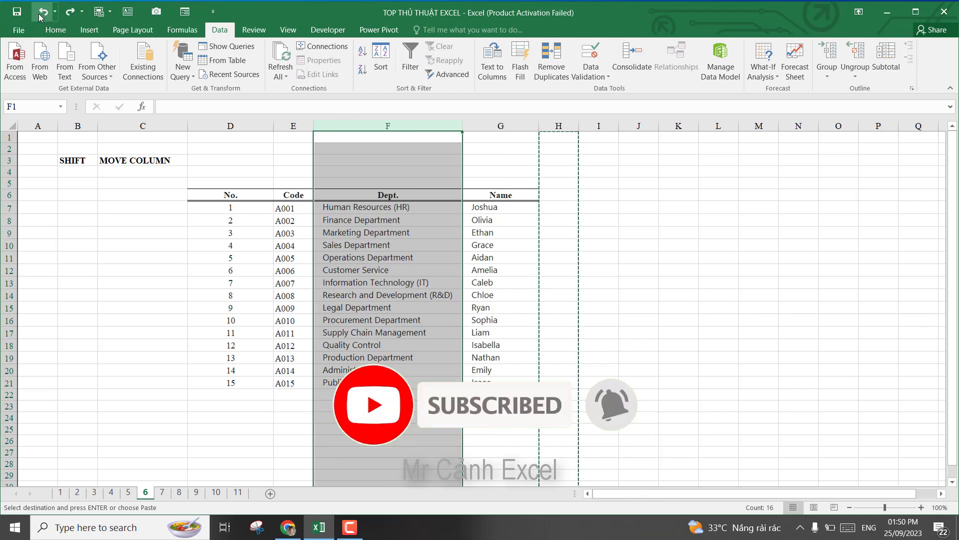
left_click(720, 268)
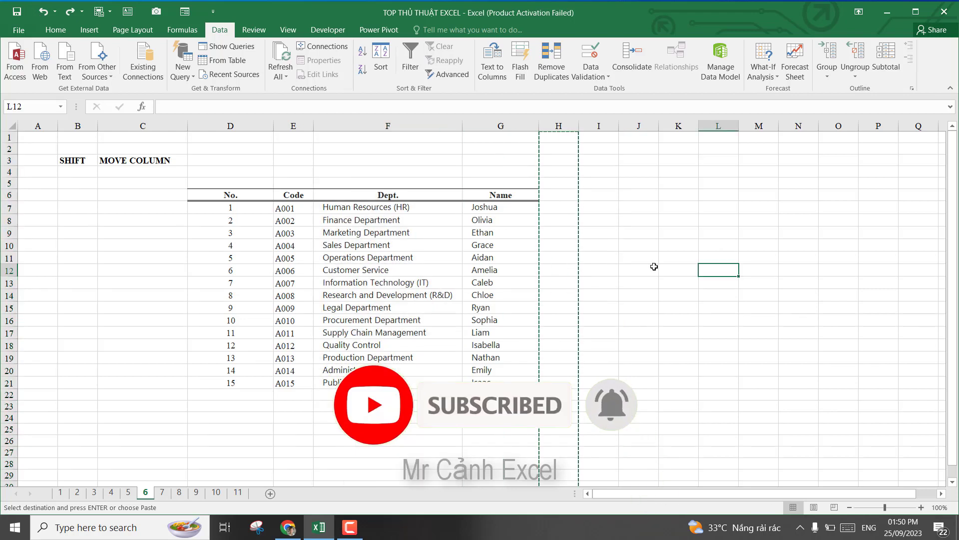
key("Escape")
left_click(630, 242)
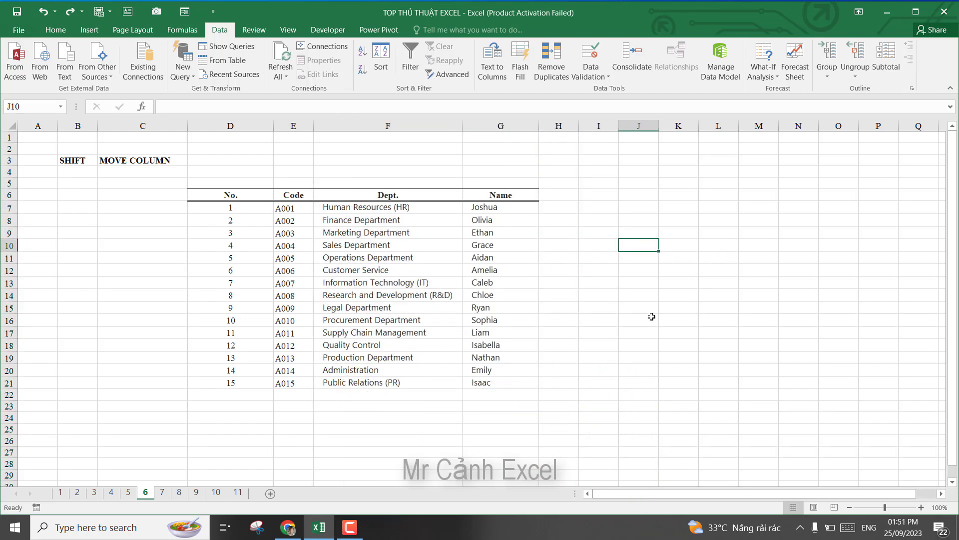
Move the Name column G directly in front of the Dept. column F in one cut-and-insert move.
left_click(489, 124)
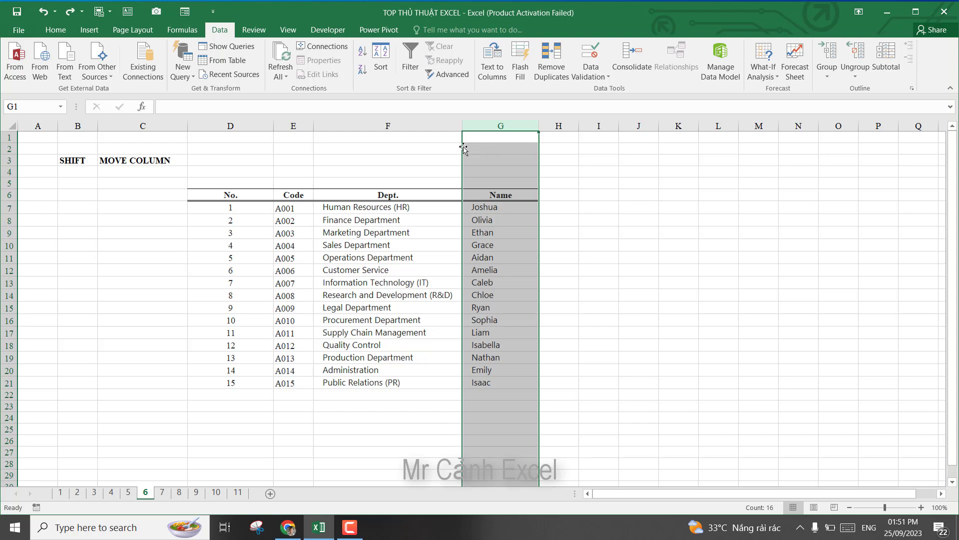
left_click_drag(464, 147, 350, 143)
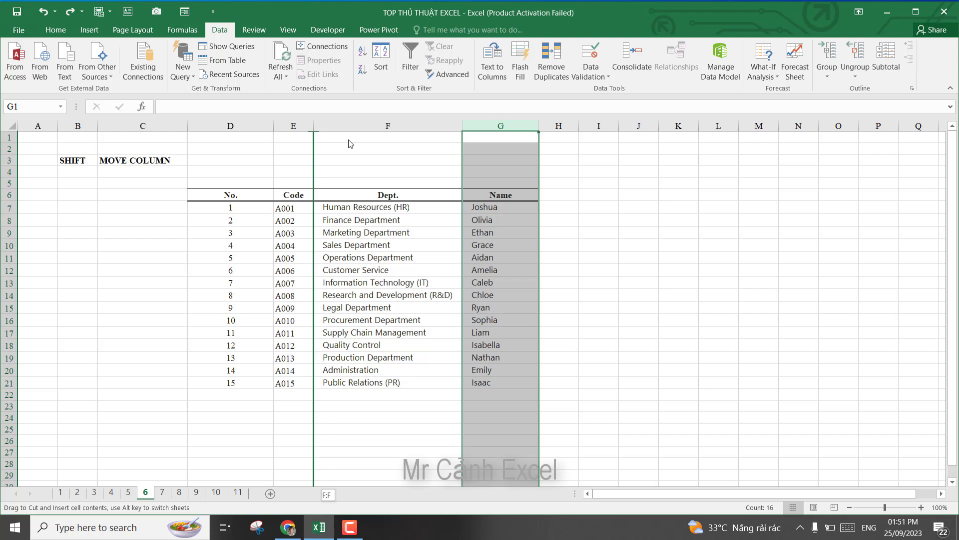
left_click_drag(350, 144, 348, 139)
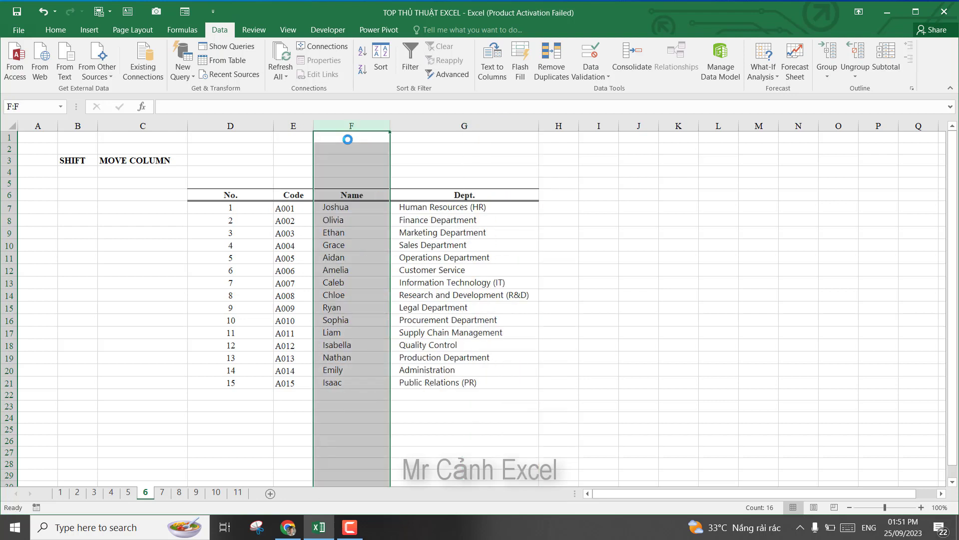
left_click(636, 277)
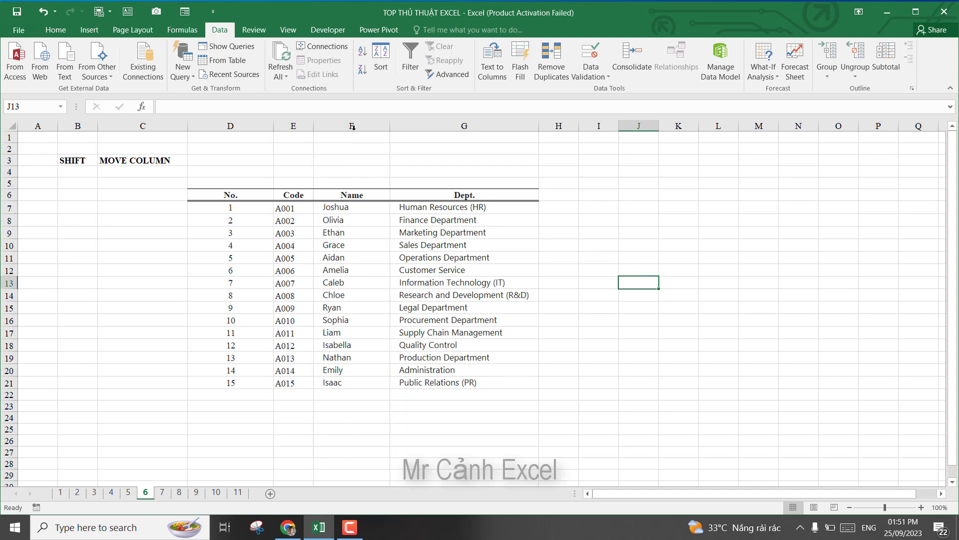
Move the Name column F back behind the Dept. column in one cut-and-insert move.
left_click(353, 125)
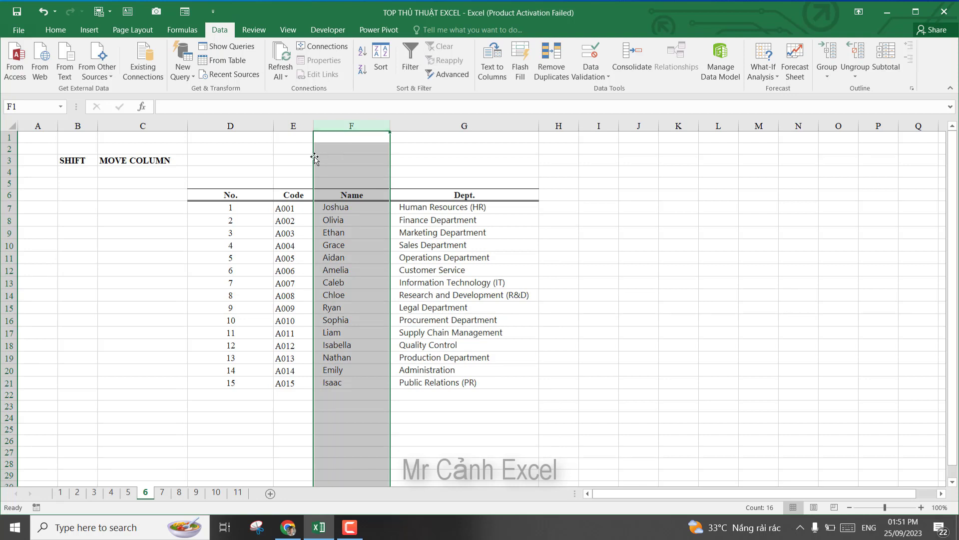
left_click_drag(315, 158, 517, 175)
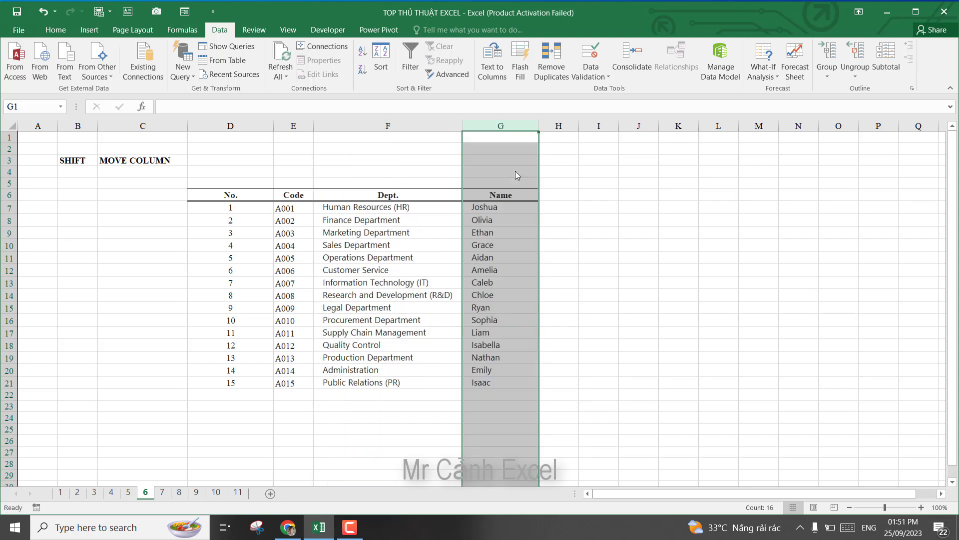
left_click(586, 246)
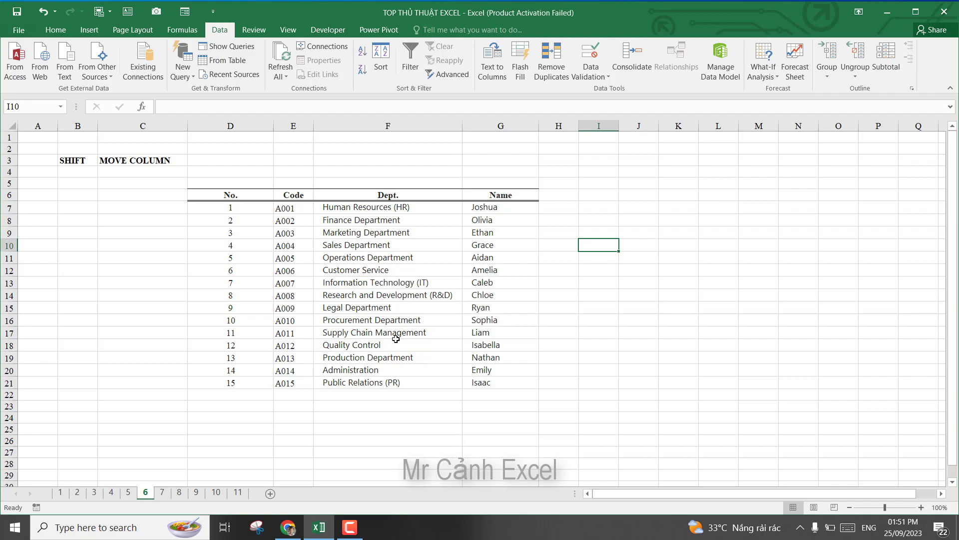
Go to sheet 7 and apply Outline and Inside borders to the whole cost table C6:F21 through Format Cells.
left_click(163, 492)
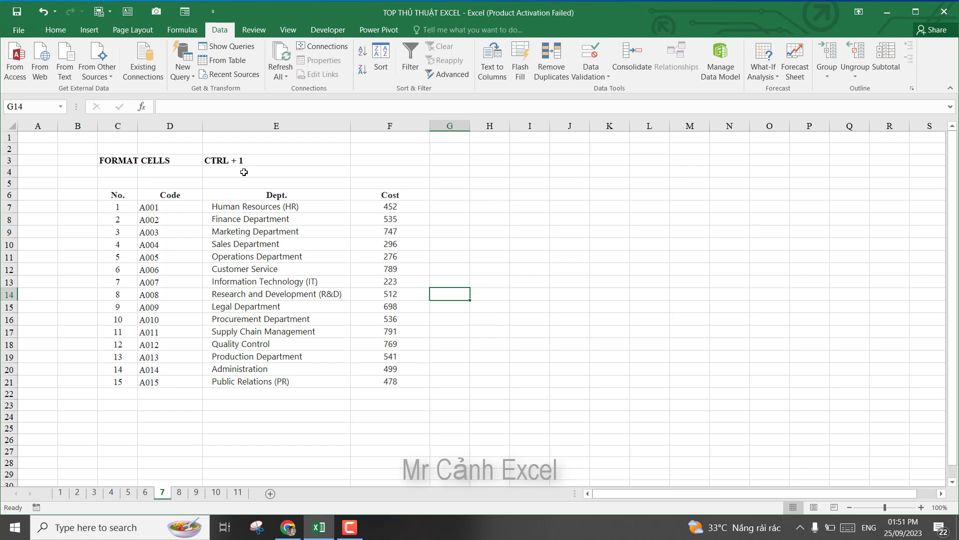
left_click(259, 265)
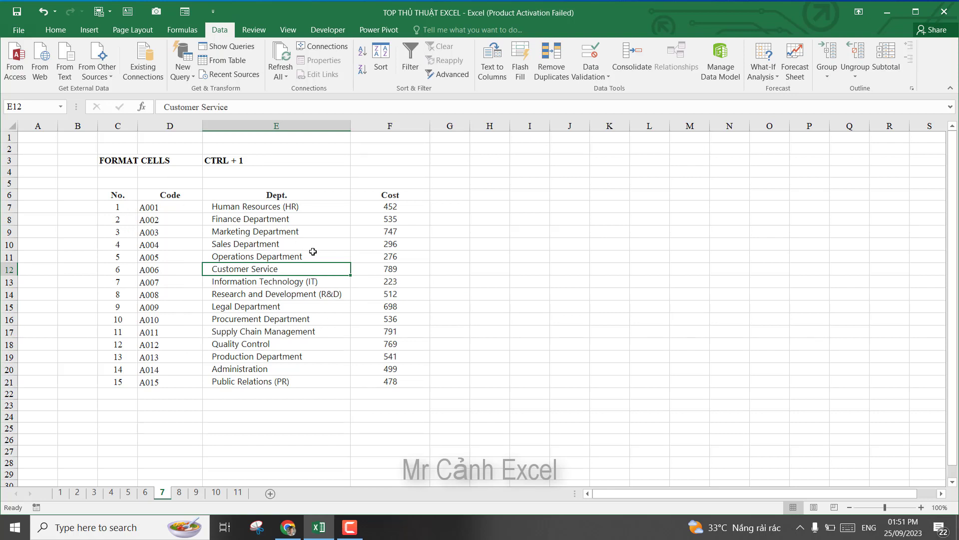
key("ctrl+a")
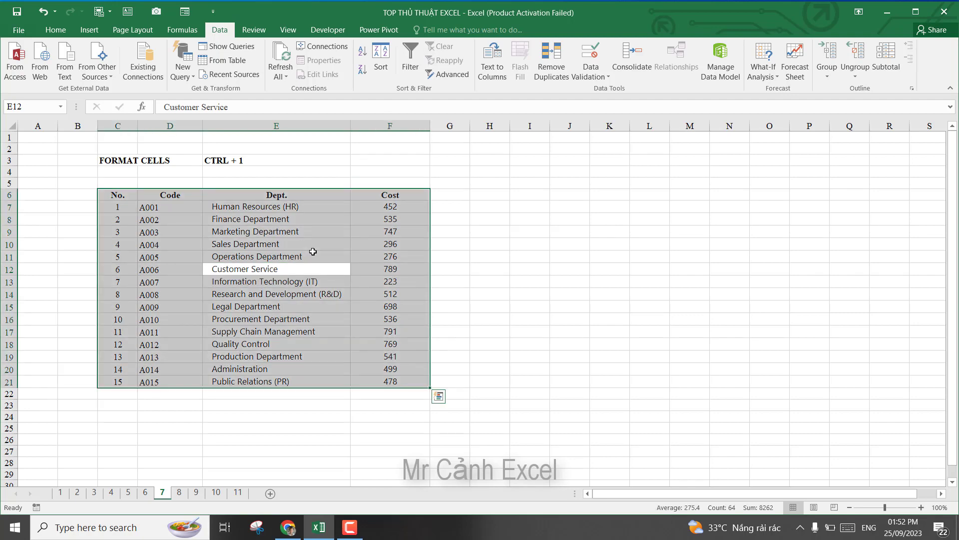
key("ctrl+1")
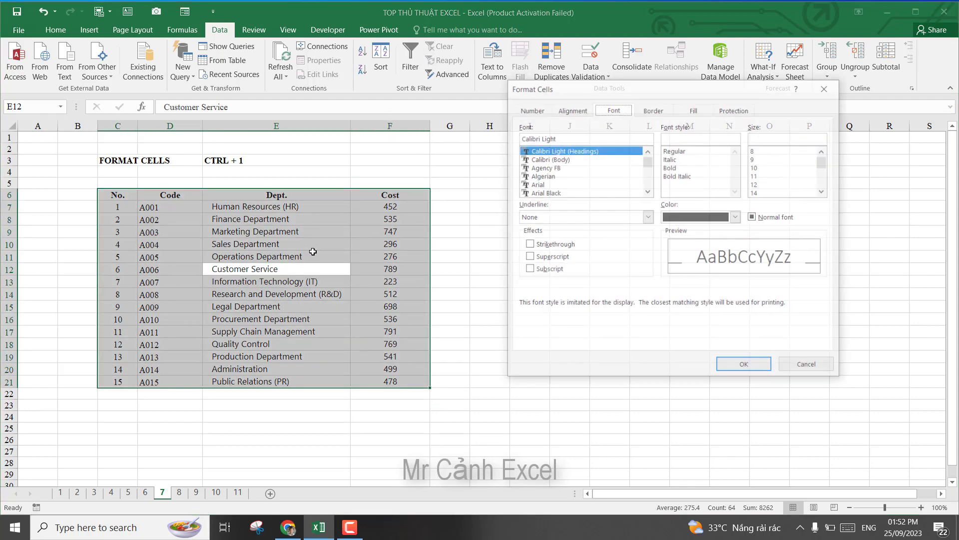
left_click_drag(668, 87, 624, 146)
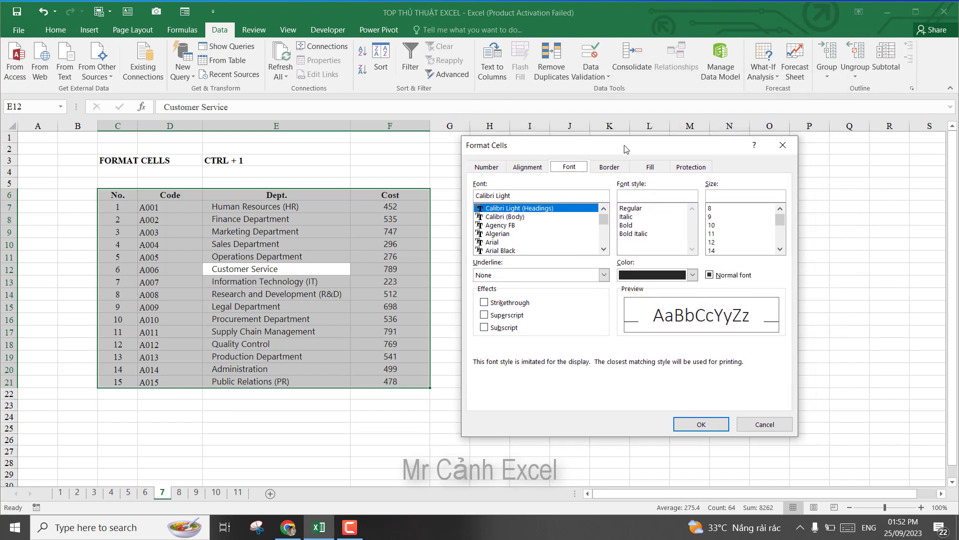
left_click(612, 167)
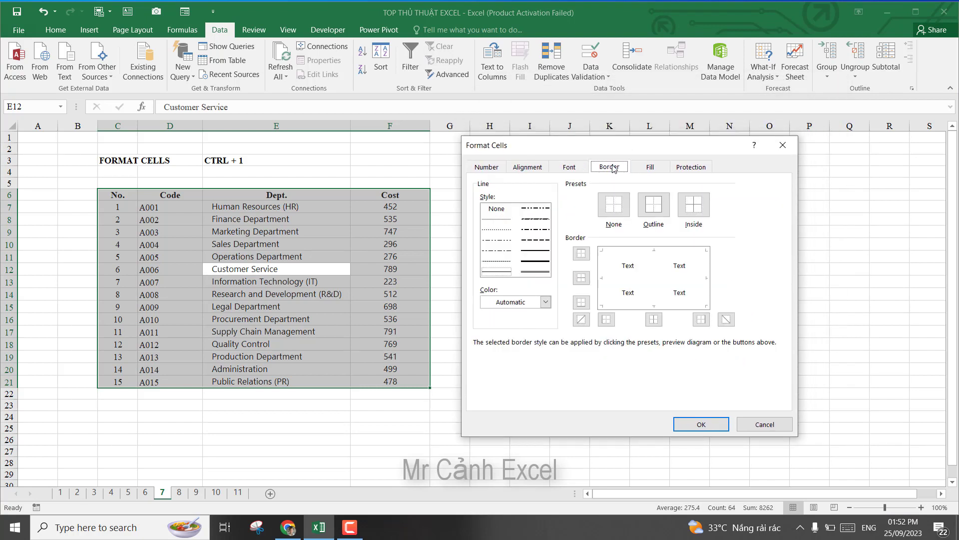
left_click(654, 205)
left_click(693, 211)
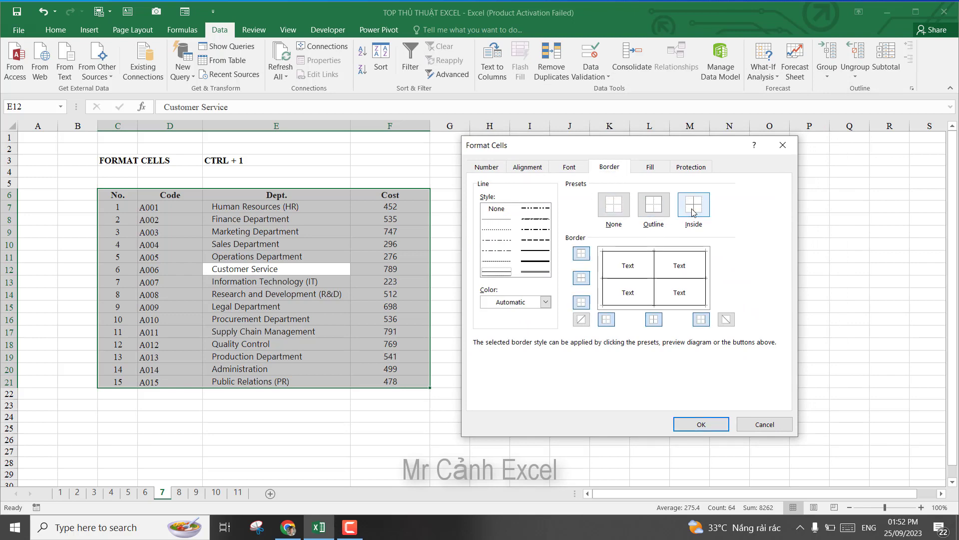
left_click(700, 425)
left_click(534, 215)
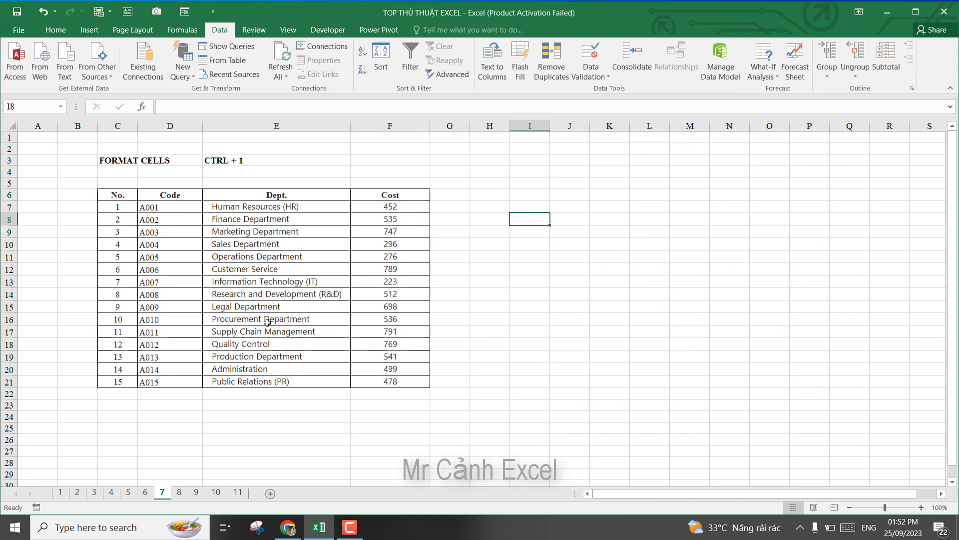
Remove all borders from the cost table C6:F21 with No Border.
left_click_drag(120, 198, 388, 382)
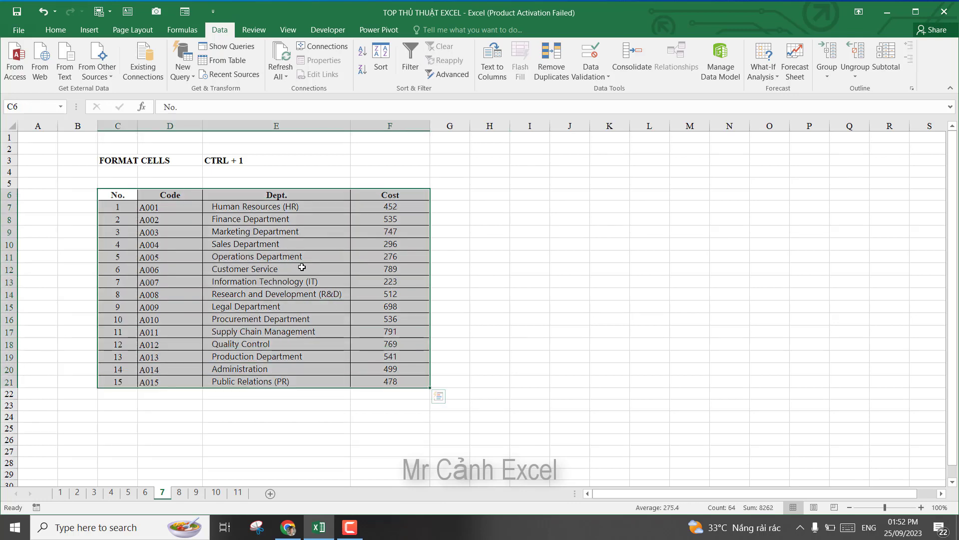
left_click(56, 30)
left_click(163, 69)
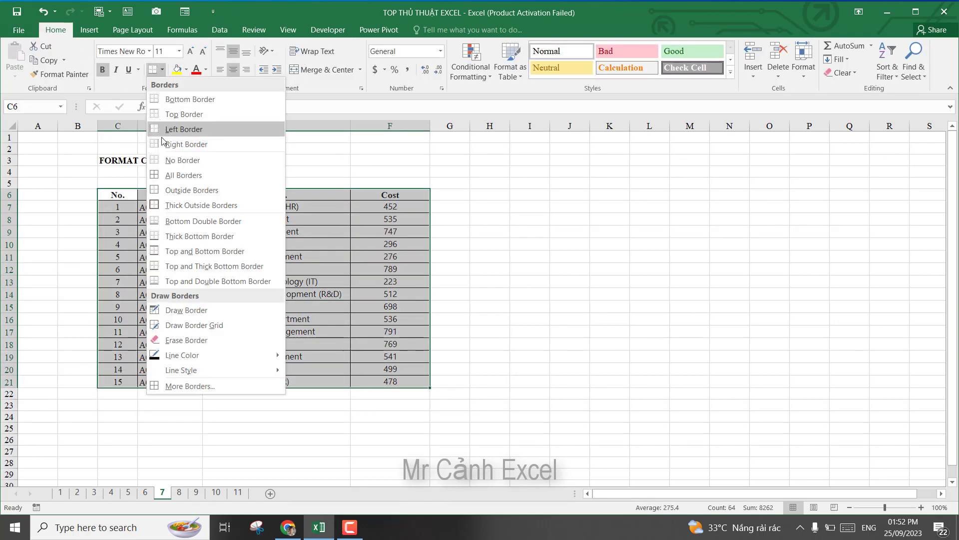
left_click(188, 164)
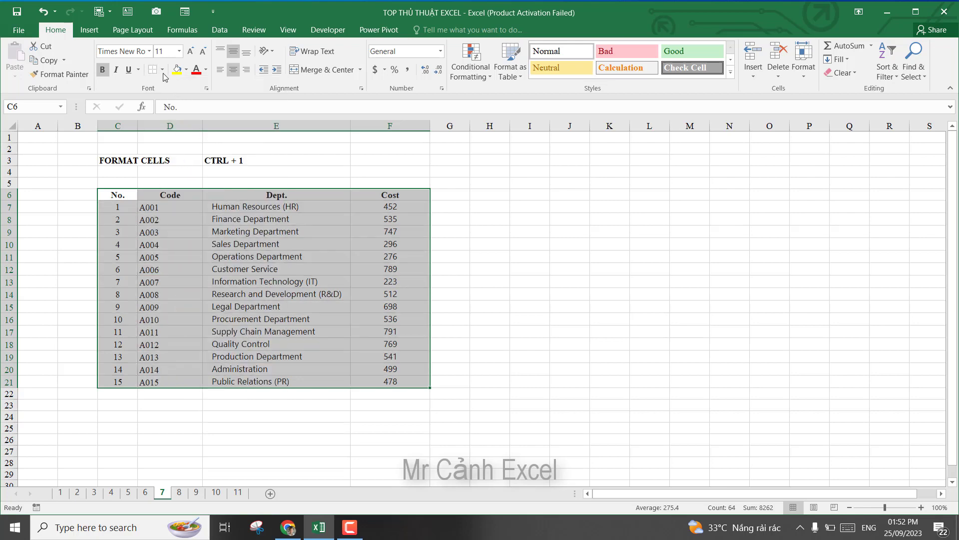
Apply All Borders to the cost table C6:F21, then select the Customer Service cell.
left_click(162, 70)
left_click(179, 175)
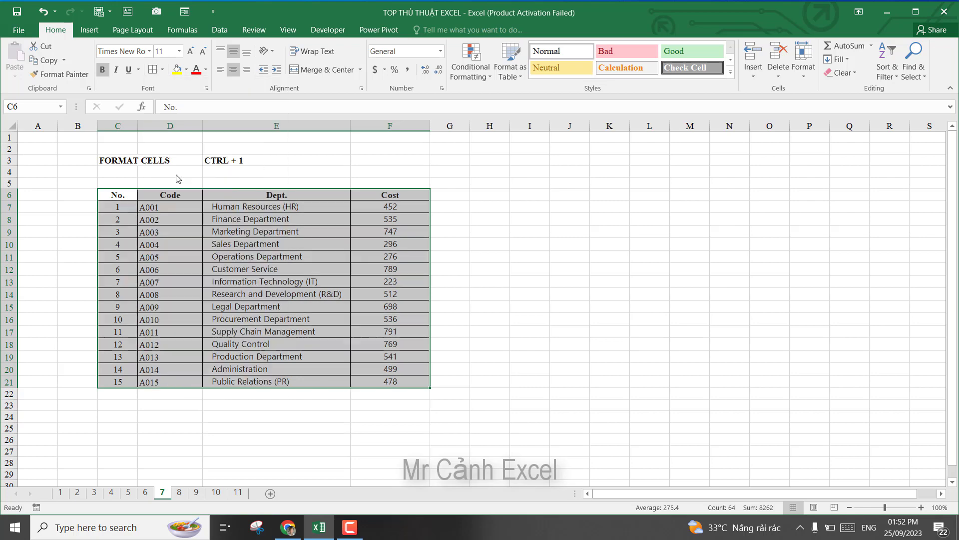
left_click(509, 237)
left_click(322, 270)
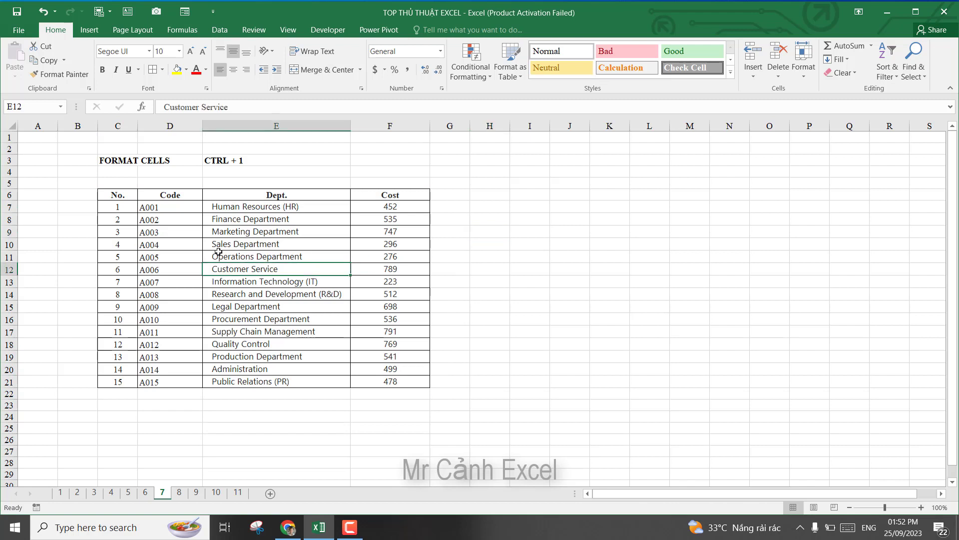
Review the Number, Alignment, Font, Border, Fill and Protection settings in Format Cells for the cost table C6:F21.
left_click_drag(120, 197, 119, 206)
left_click_drag(254, 252, 385, 382)
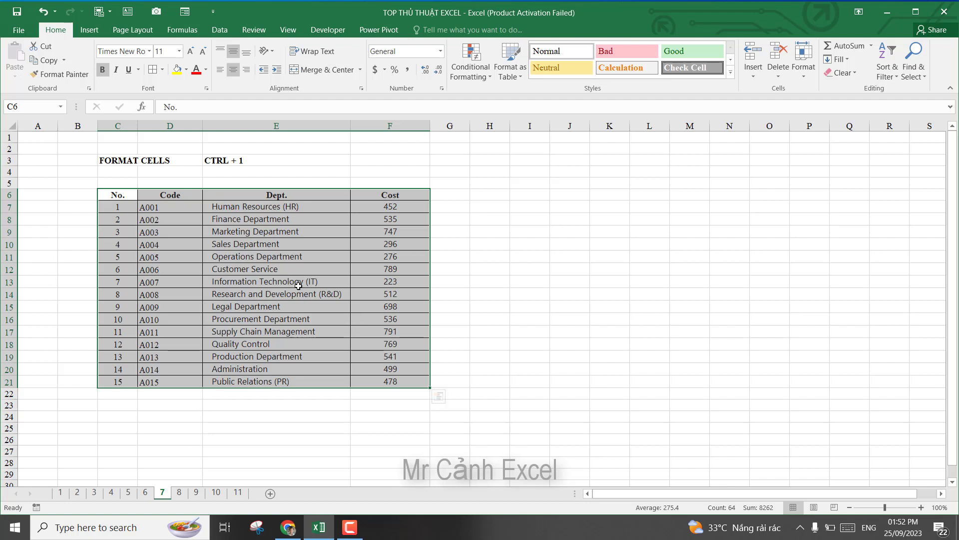
key("ctrl+1")
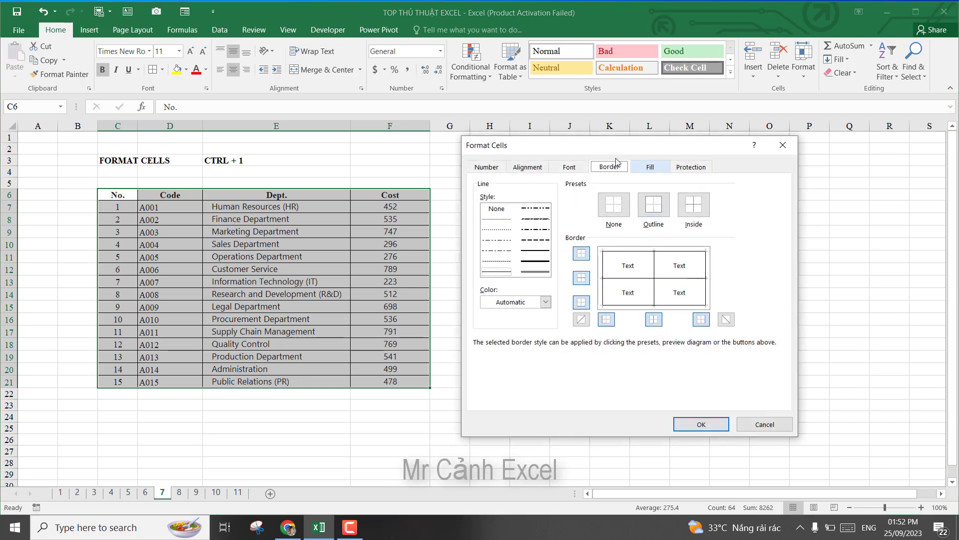
left_click(487, 168)
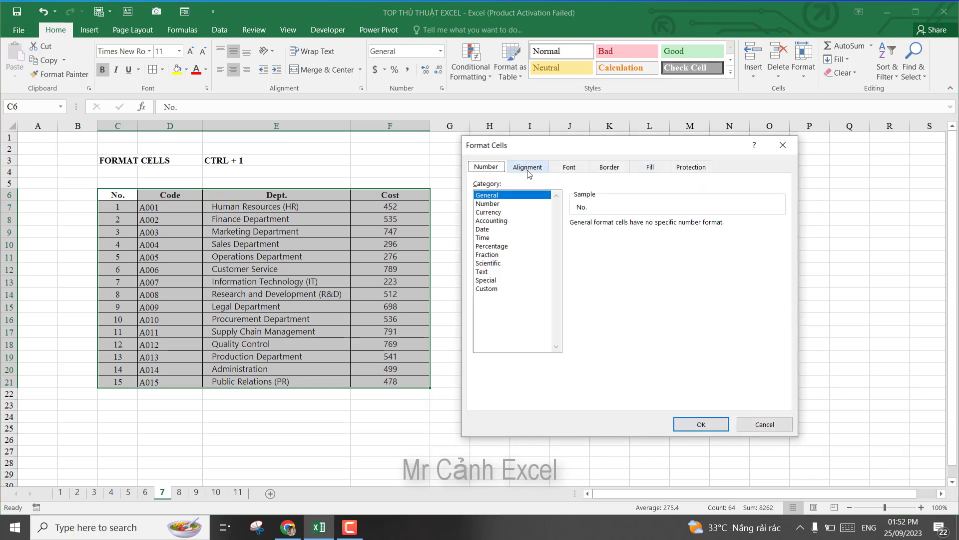
left_click(528, 168)
left_click(571, 169)
left_click(608, 169)
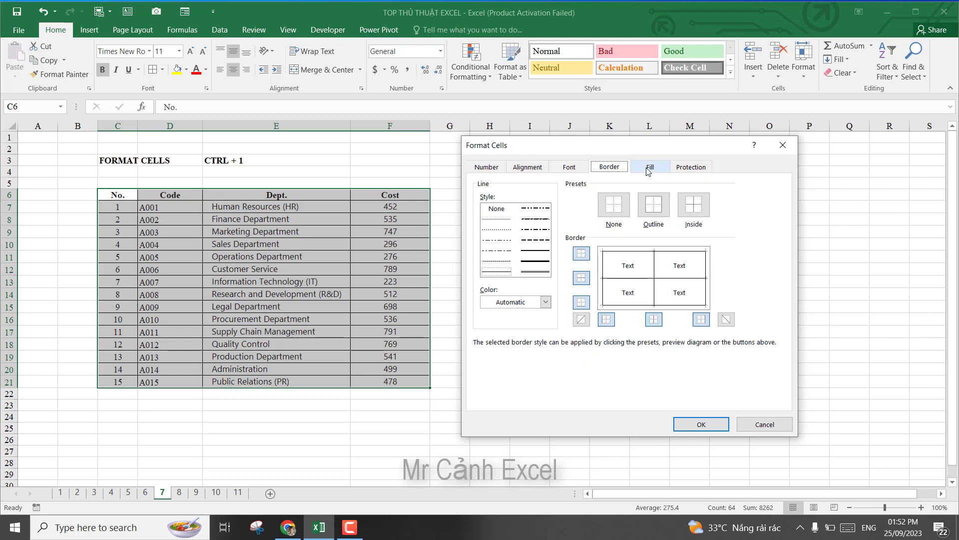
left_click(649, 168)
left_click(694, 168)
left_click(603, 168)
left_click(707, 427)
left_click(546, 274)
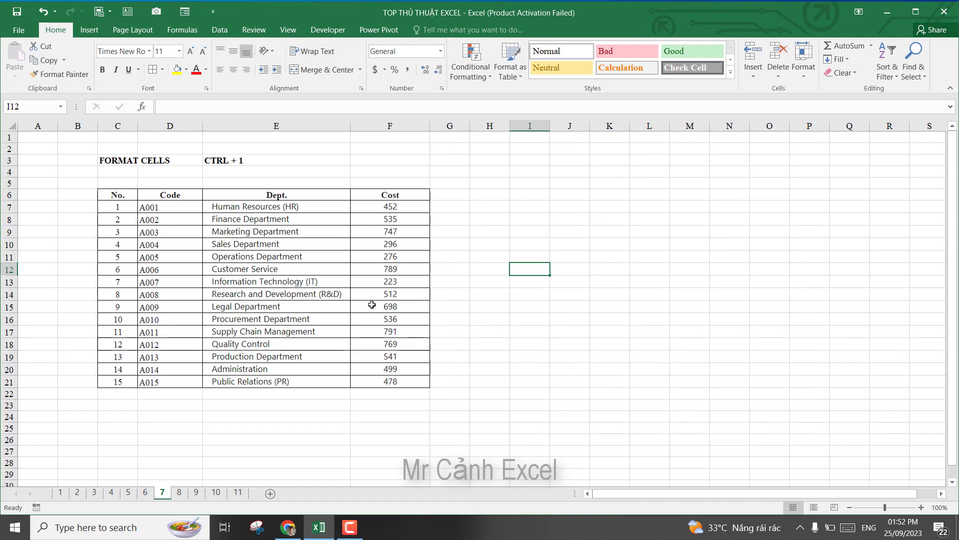
Go to sheet 8 and turn the staff list C6:F21 into an Excel table with headers.
left_click(180, 493)
left_click(434, 347)
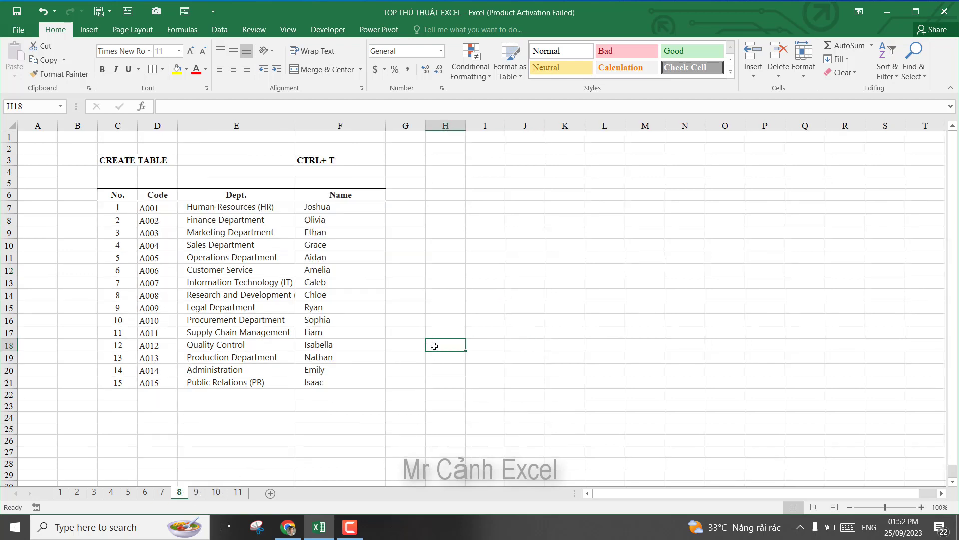
left_click(268, 297)
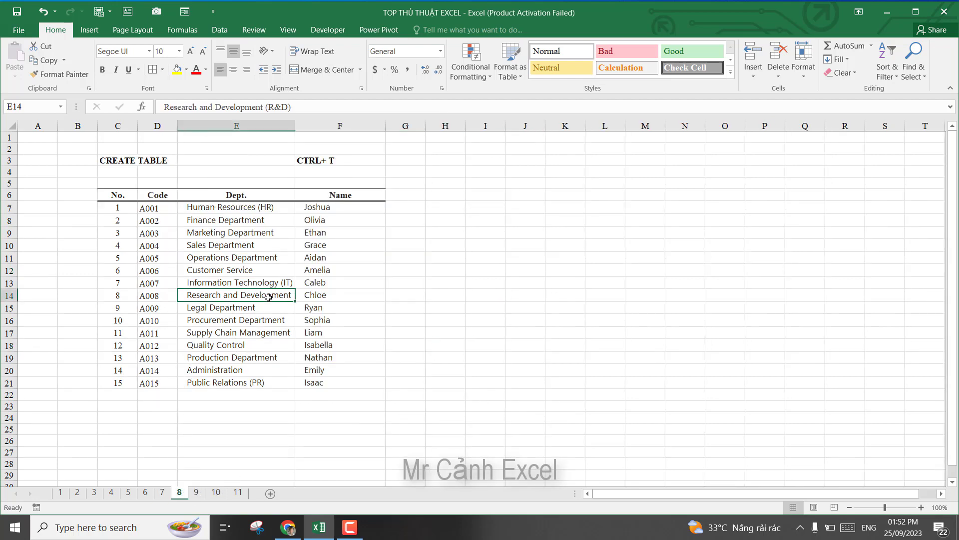
left_click(264, 257)
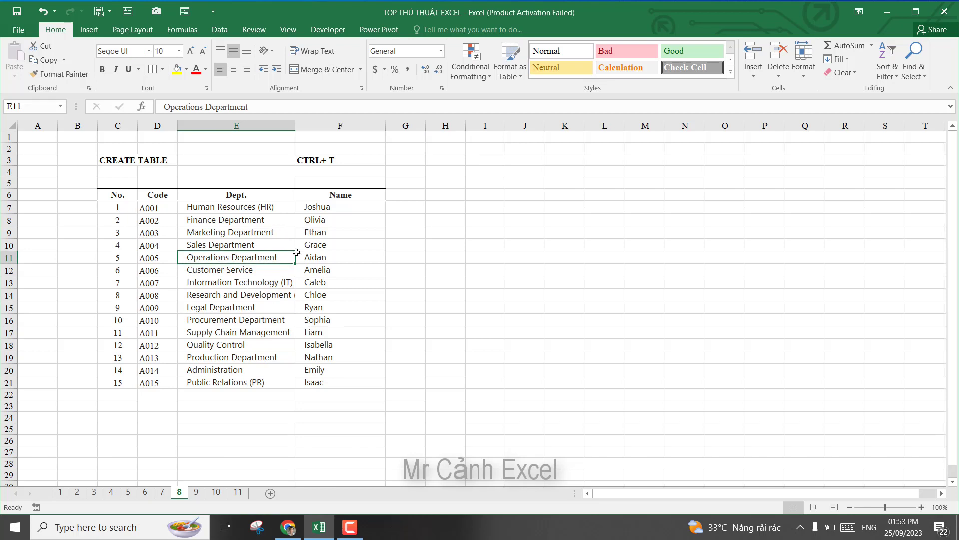
left_click(271, 284)
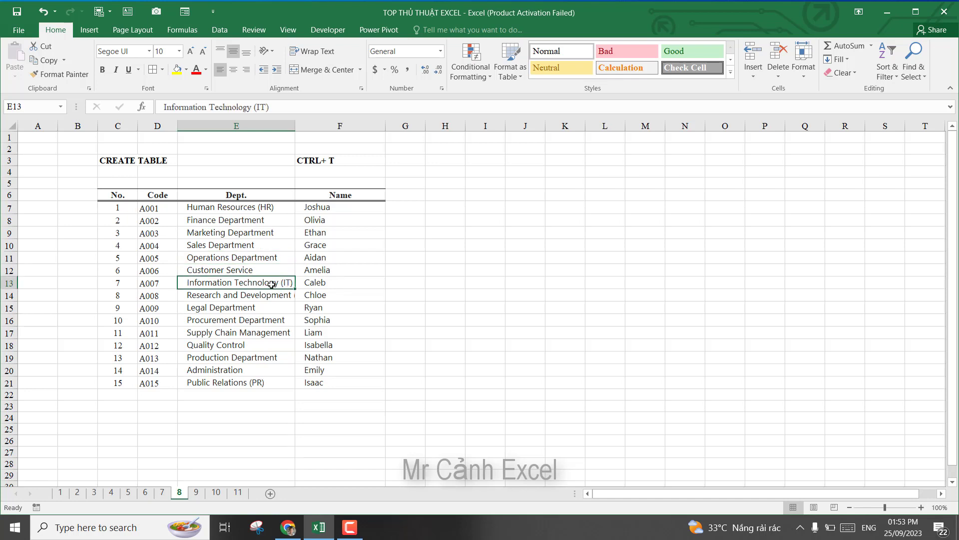
key("ctrl+a")
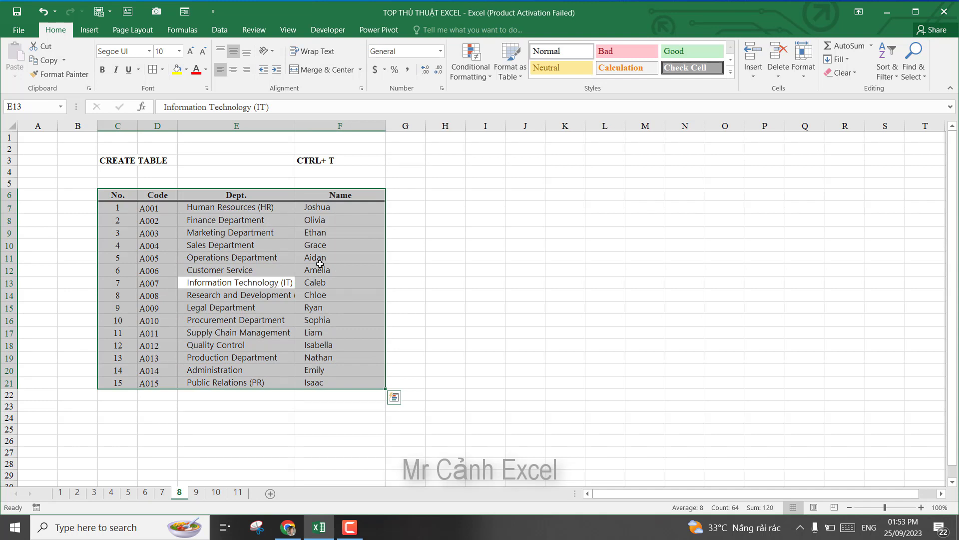
key("ctrl+t")
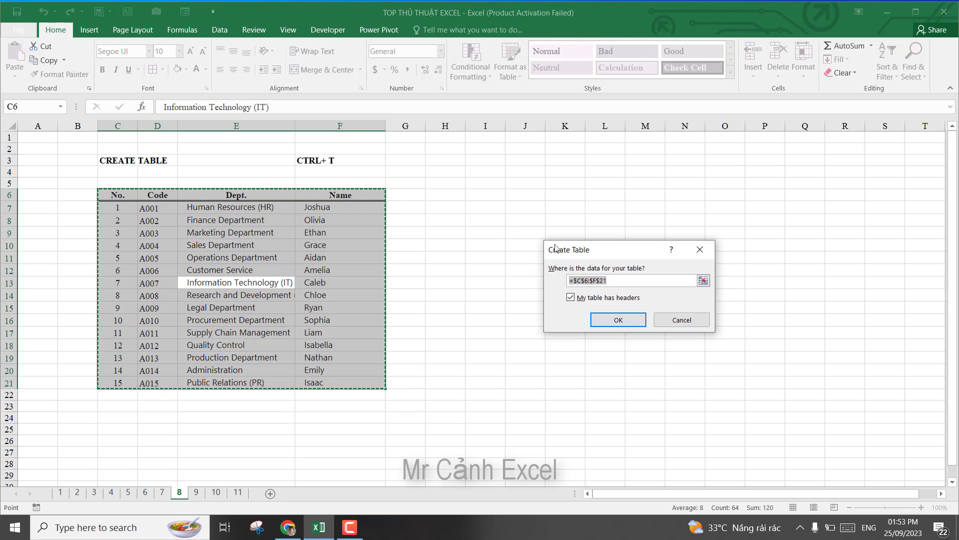
left_click_drag(614, 252, 507, 200)
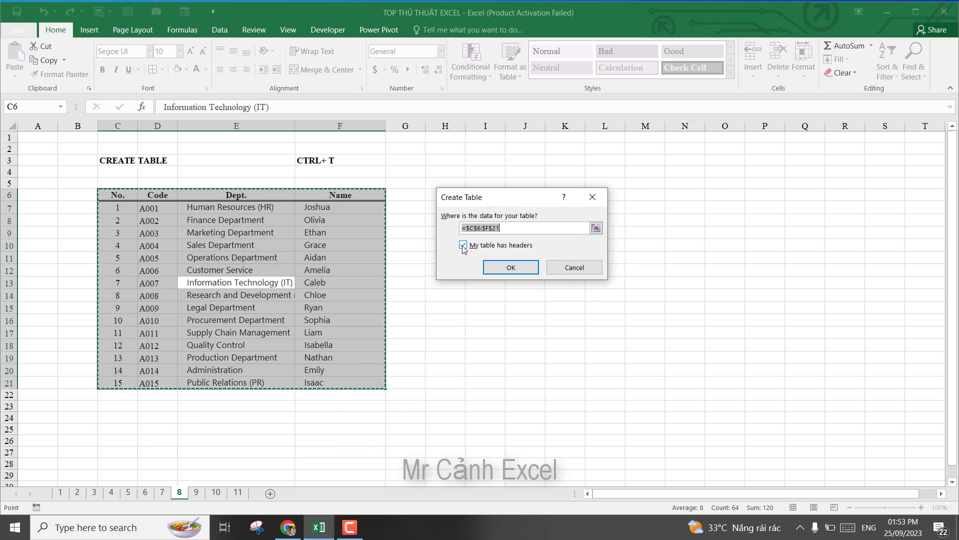
left_click(510, 268)
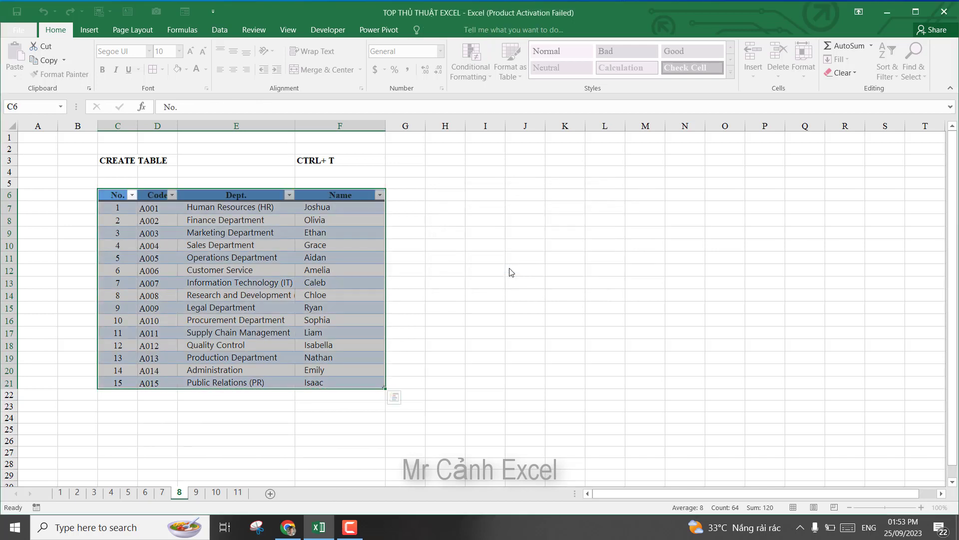
left_click(506, 244)
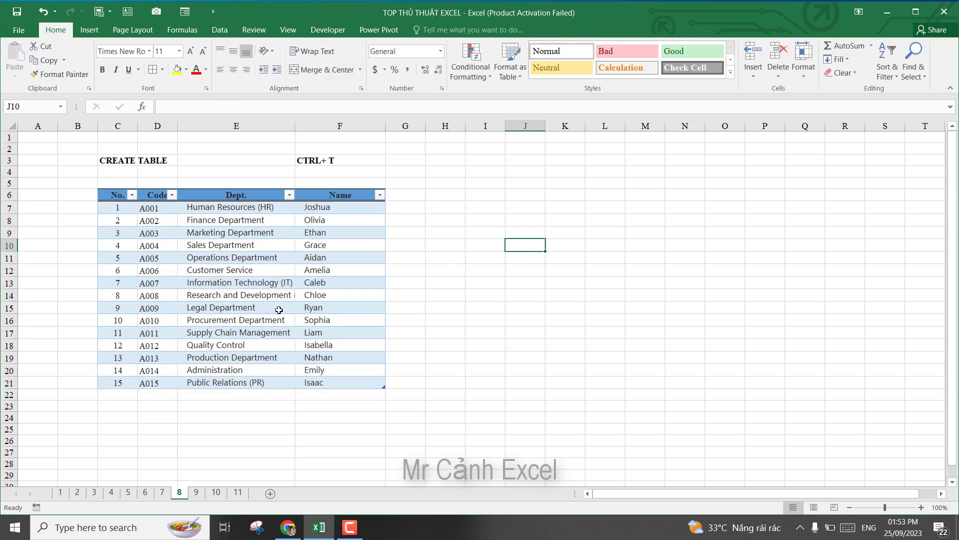
Widen the Dept. and Code columns of the new table so their contents fit.
left_click(282, 283)
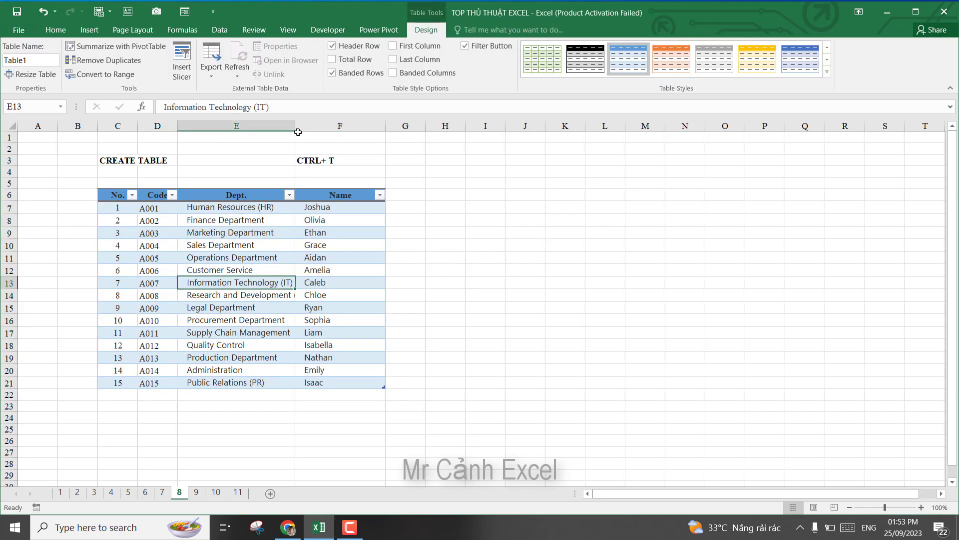
left_click_drag(296, 129, 322, 132)
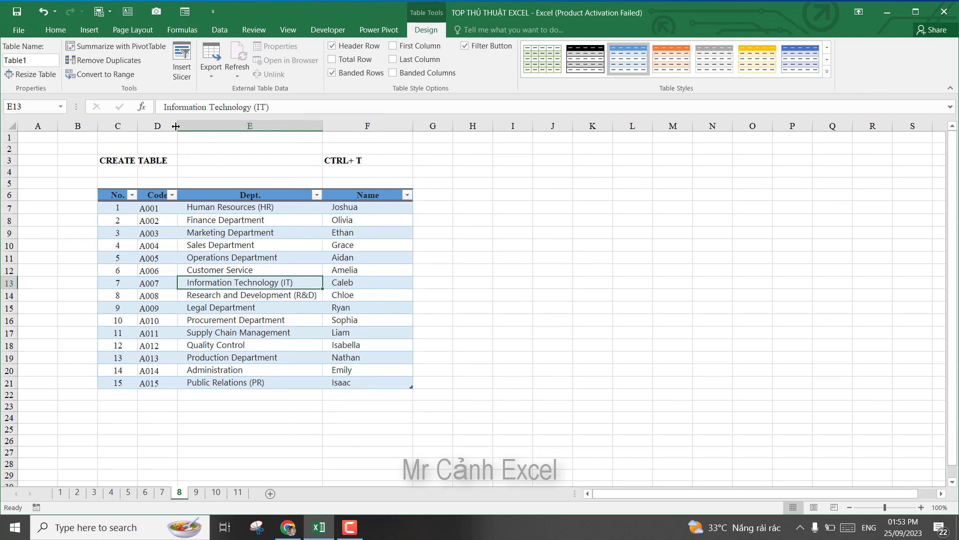
left_click_drag(178, 129, 198, 134)
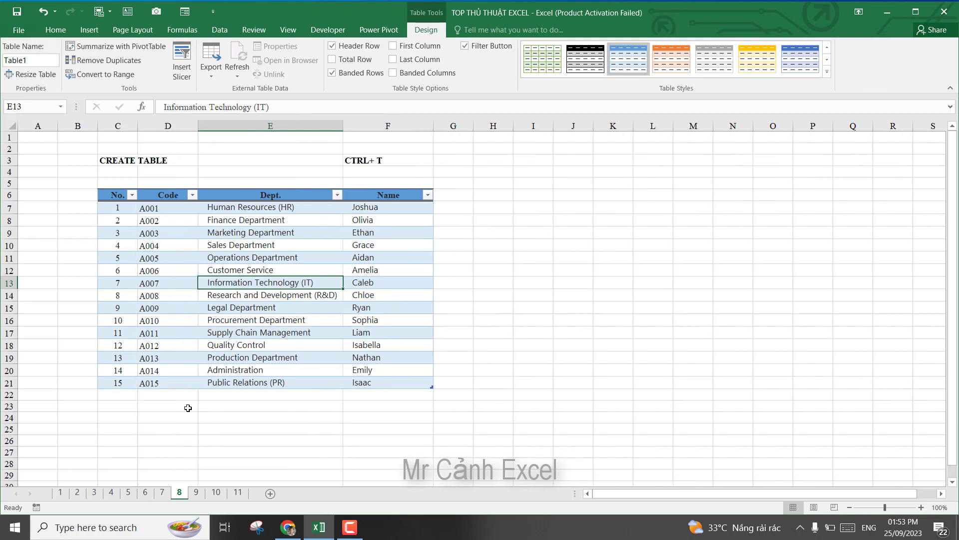
Enter the sample texts "ldj", "oeljgklj", "eẹ hklgn" and "ưoeij g" in D22:D25, directly below the table's Code column.
left_click(149, 396)
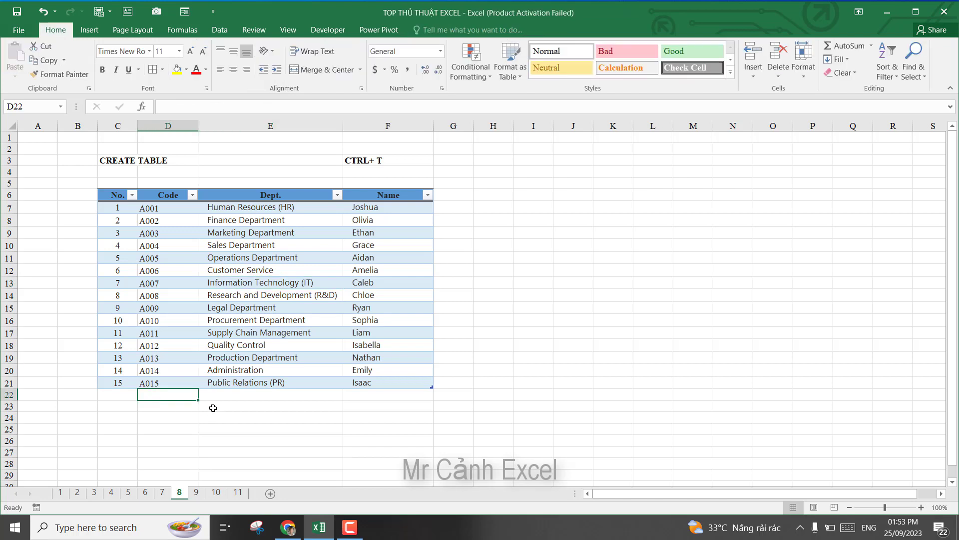
type("ldj")
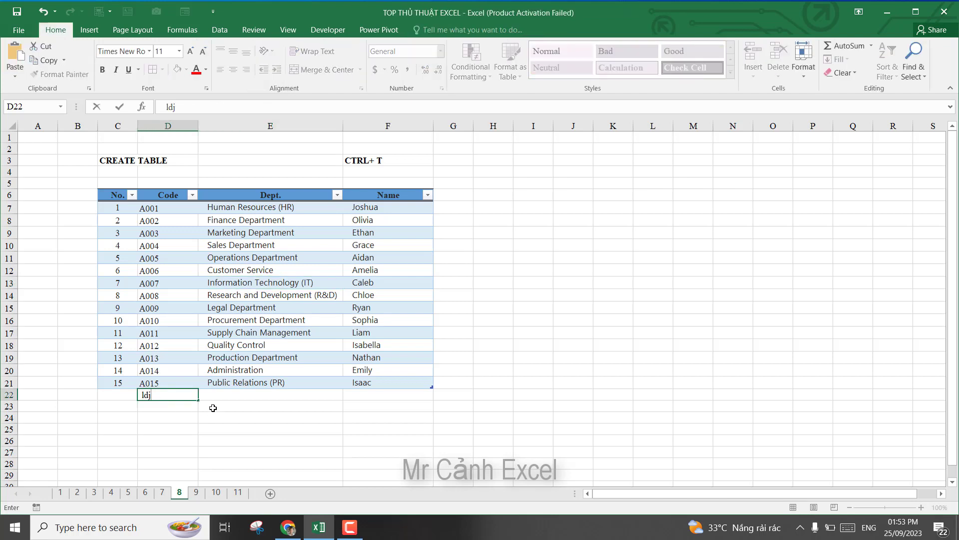
key("Return")
type("oeljgklj")
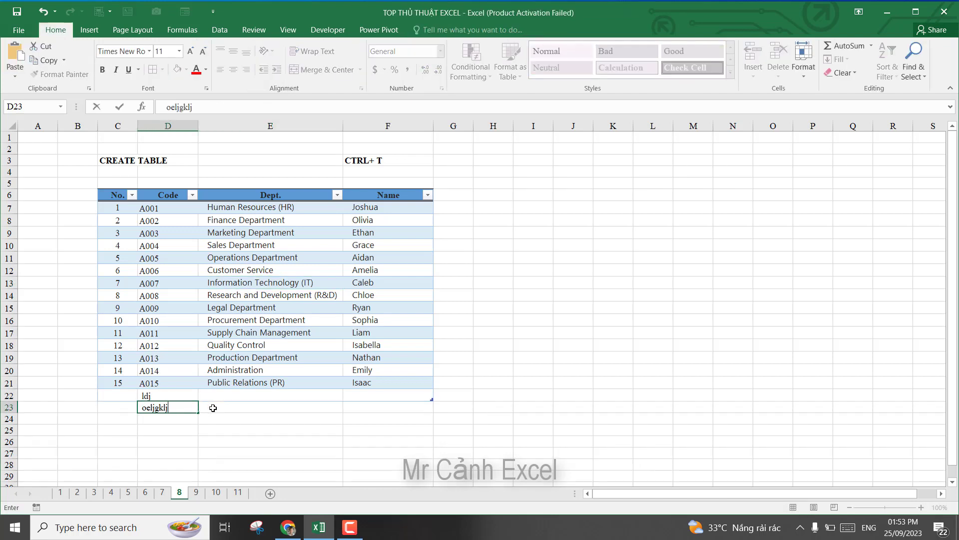
key("ctrl+Return")
key("Return")
type("ee hklgn")
key("Return")
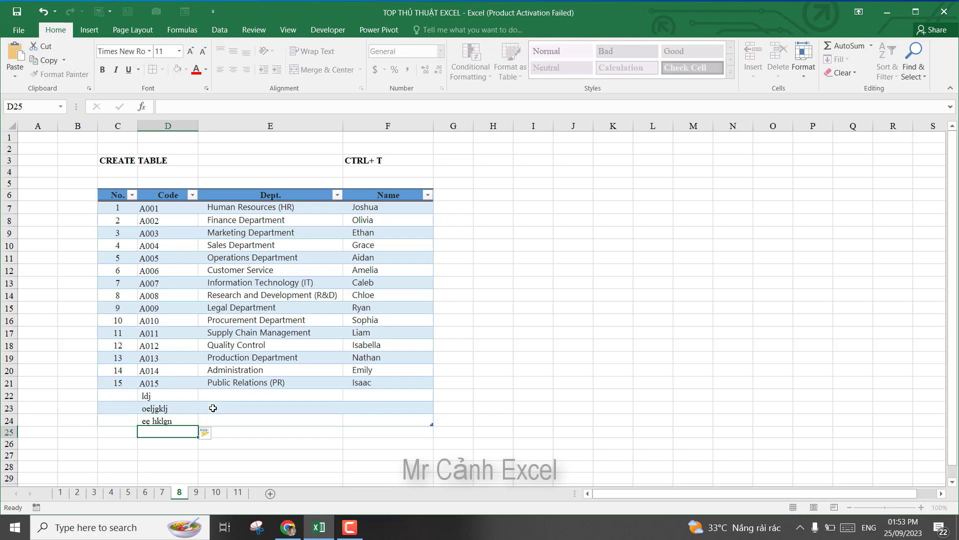
type("uoeij g")
key("Return")
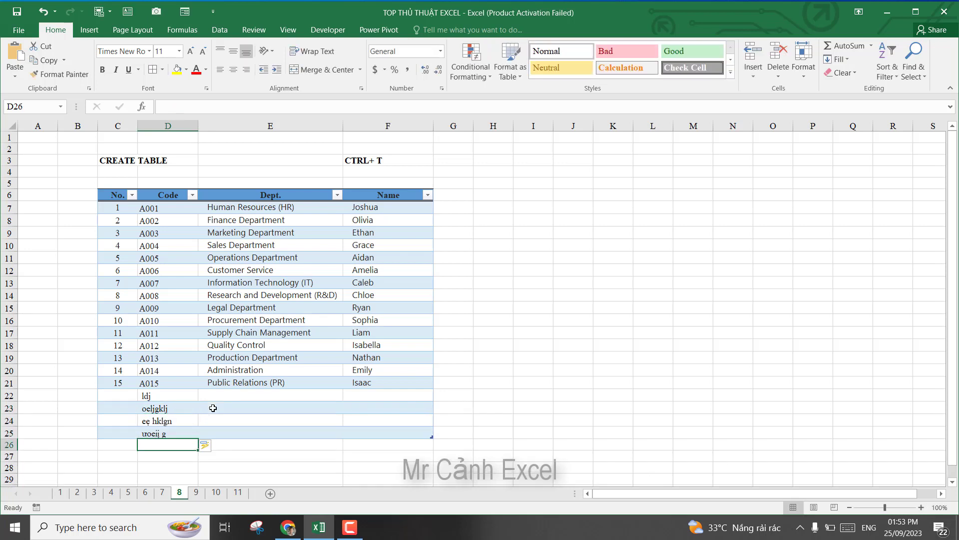
left_click(192, 409)
left_click(186, 422)
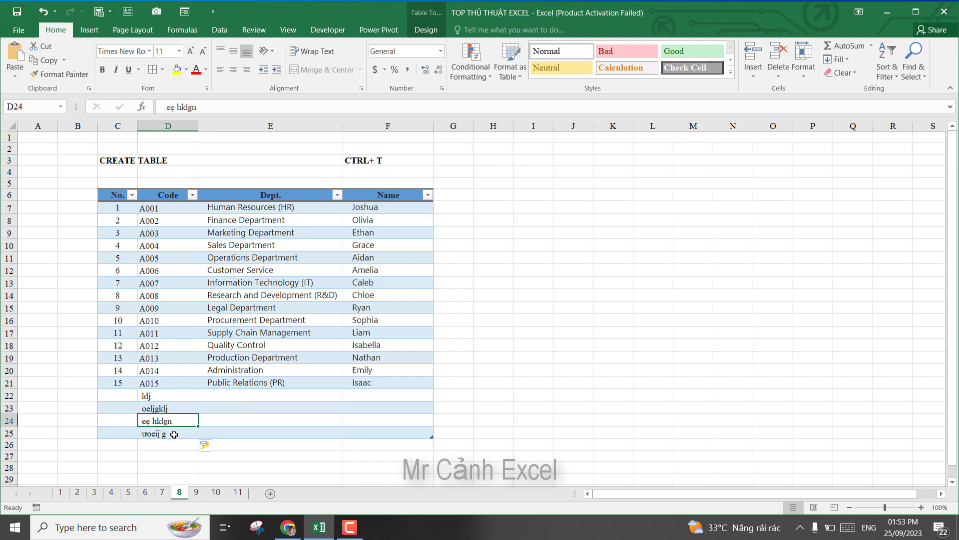
left_click(173, 434)
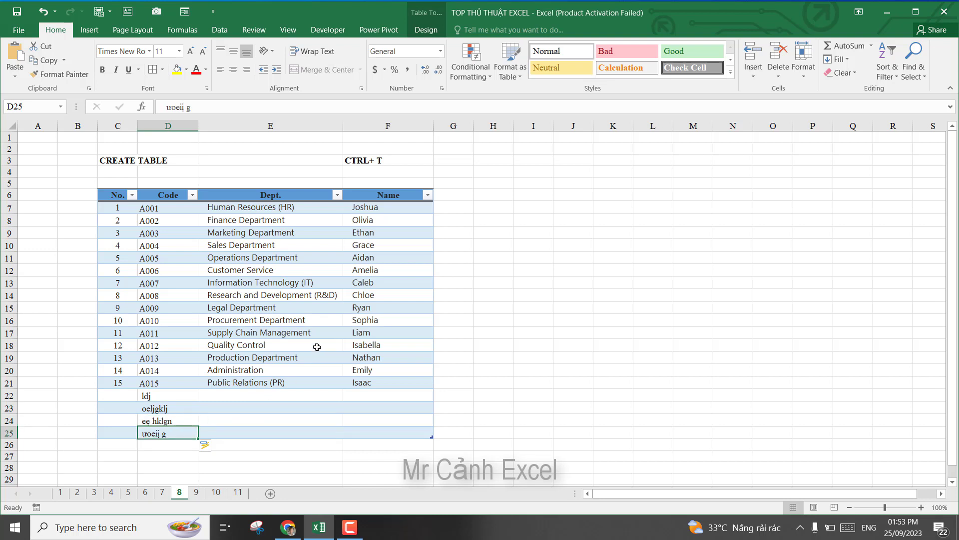
Convert the table on sheet 8 back to a normal range.
left_click(285, 271)
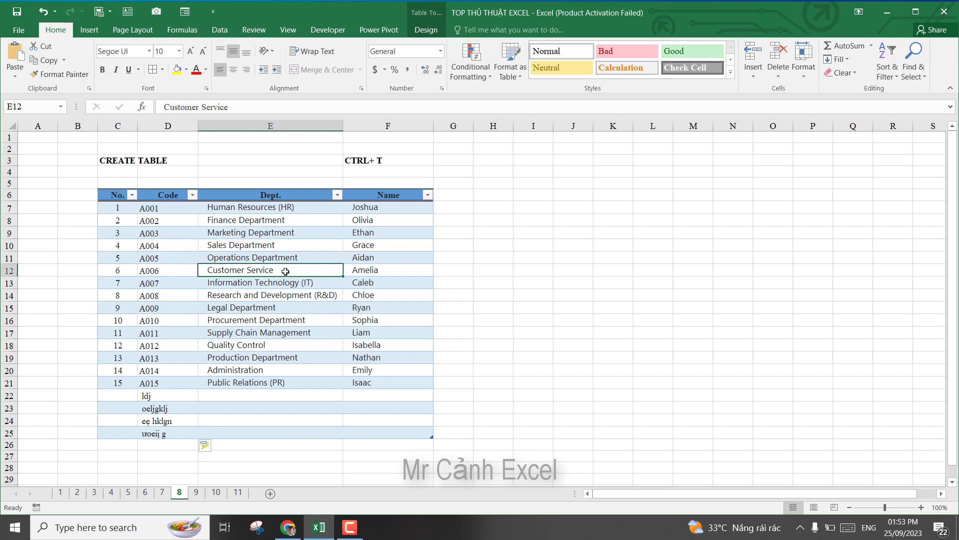
left_click(295, 244)
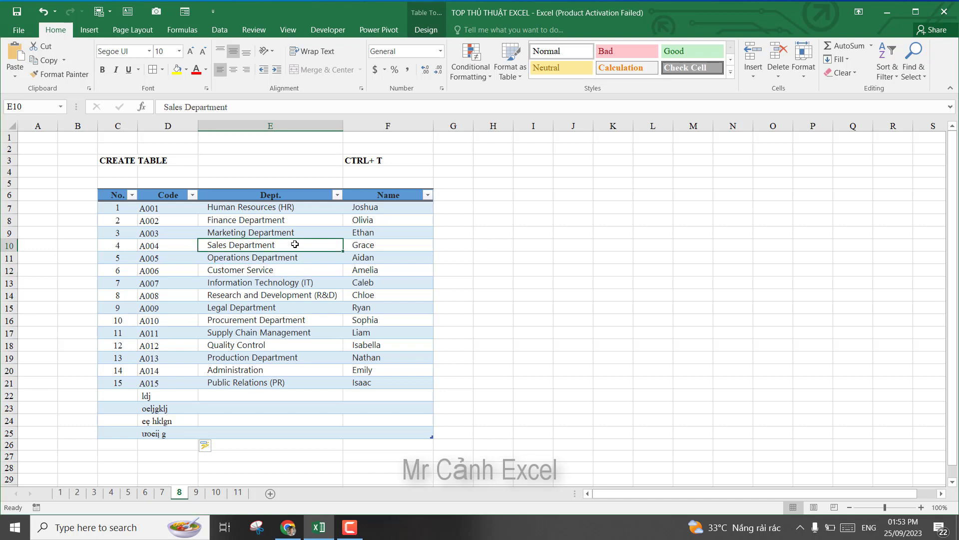
right_click(295, 244)
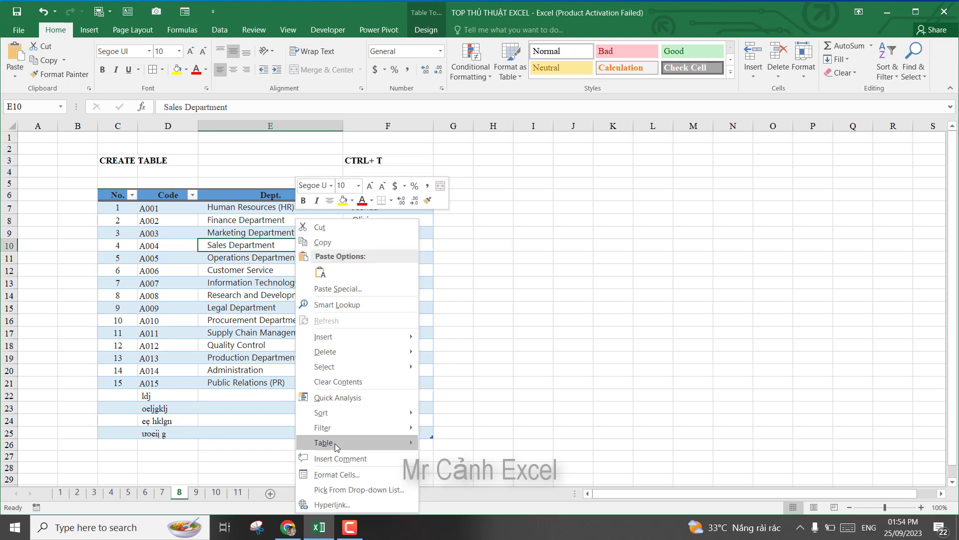
mouse_move(336, 446)
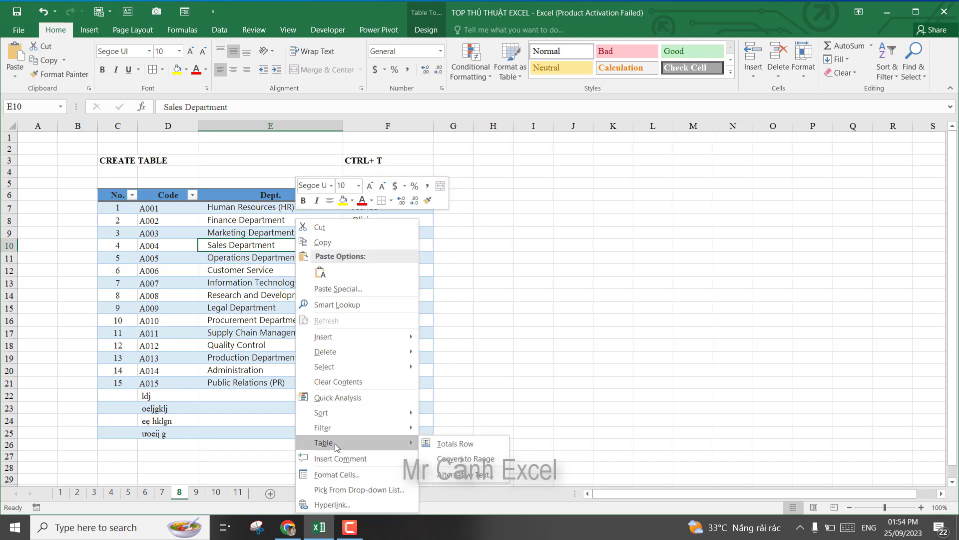
left_click(473, 459)
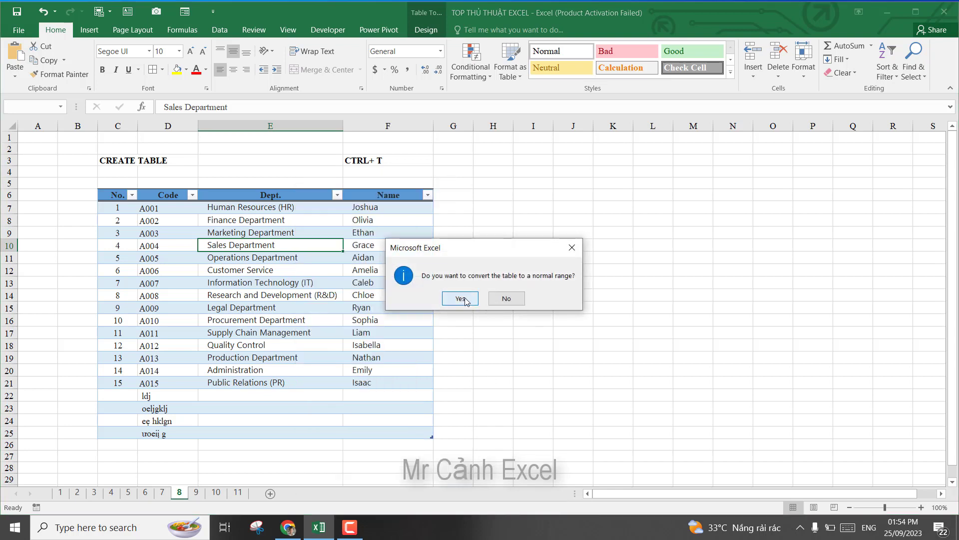
left_click(460, 299)
left_click(517, 251)
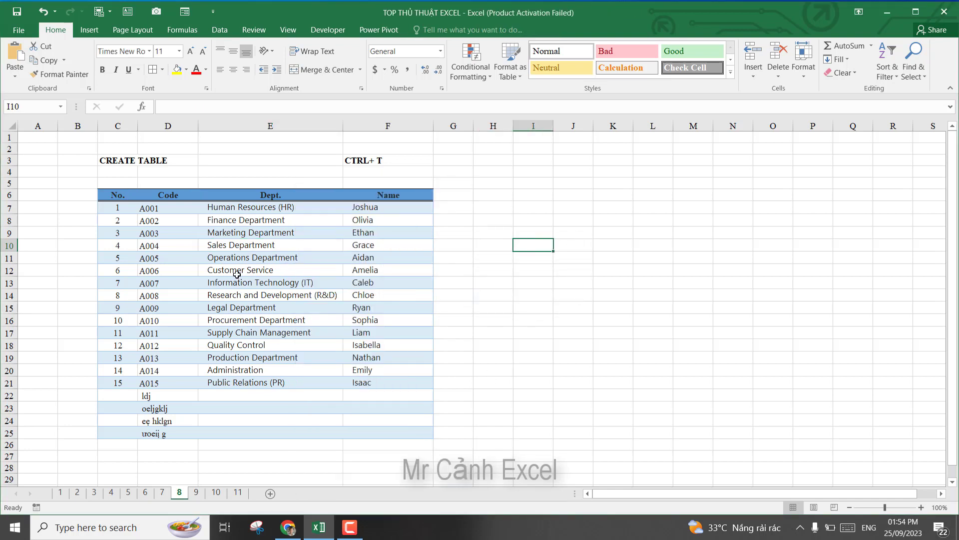
Remove the blue fill from the whole range C6:F25 with No Fill.
left_click_drag(115, 195, 396, 429)
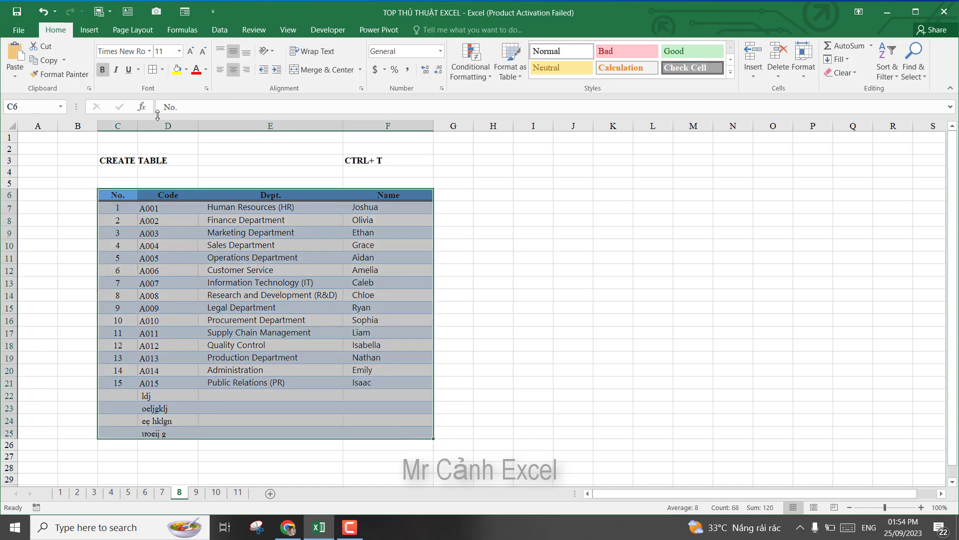
left_click(186, 69)
left_click(196, 106)
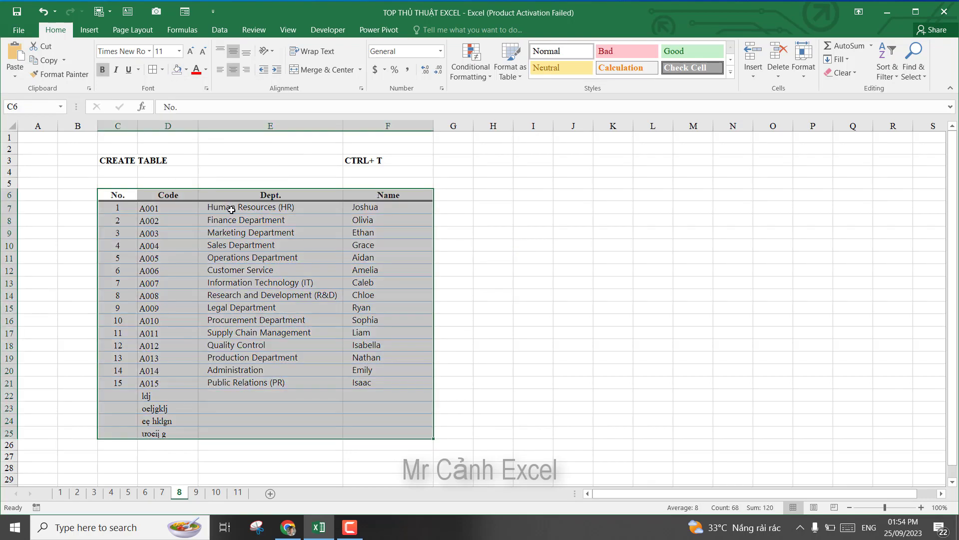
Apply All Borders to the range C6:F25, then go to sheet 9.
left_click(158, 75)
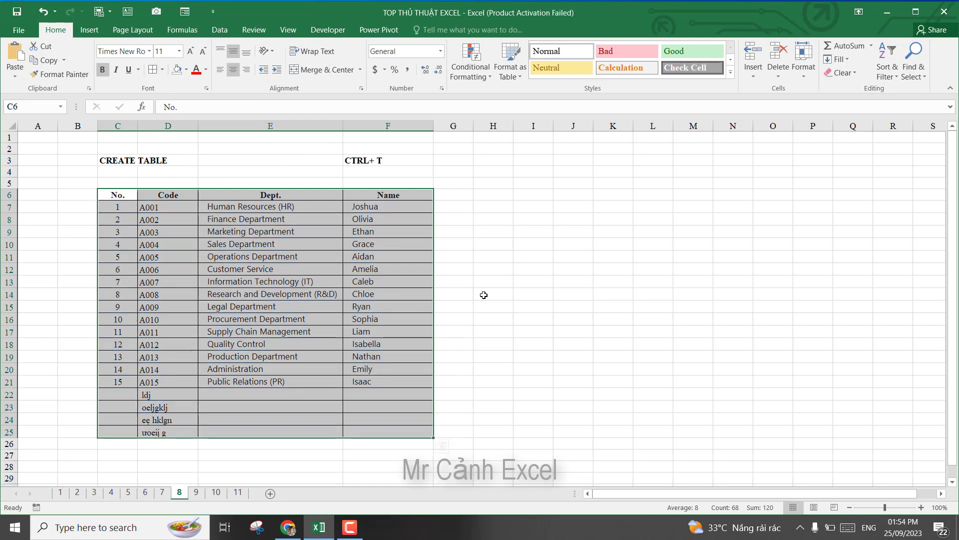
left_click(494, 279)
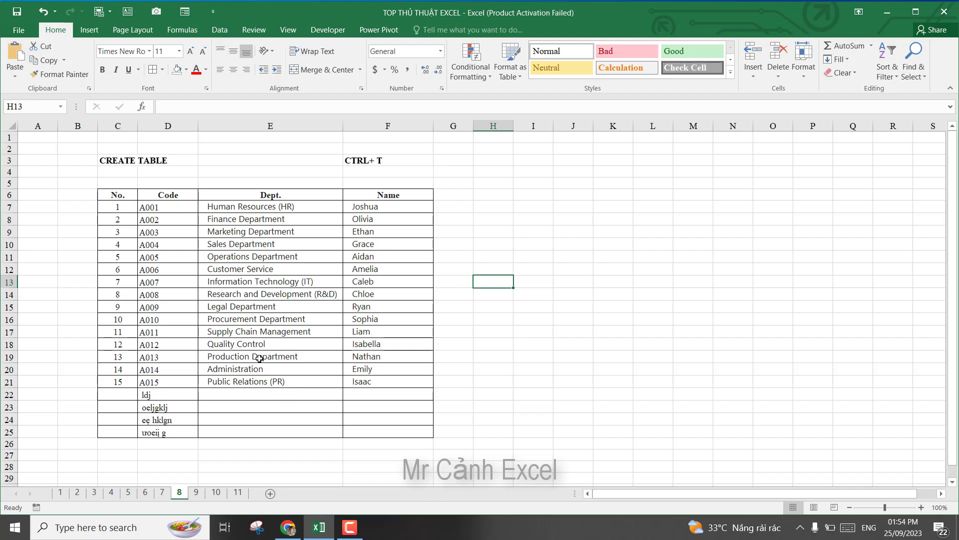
left_click(195, 492)
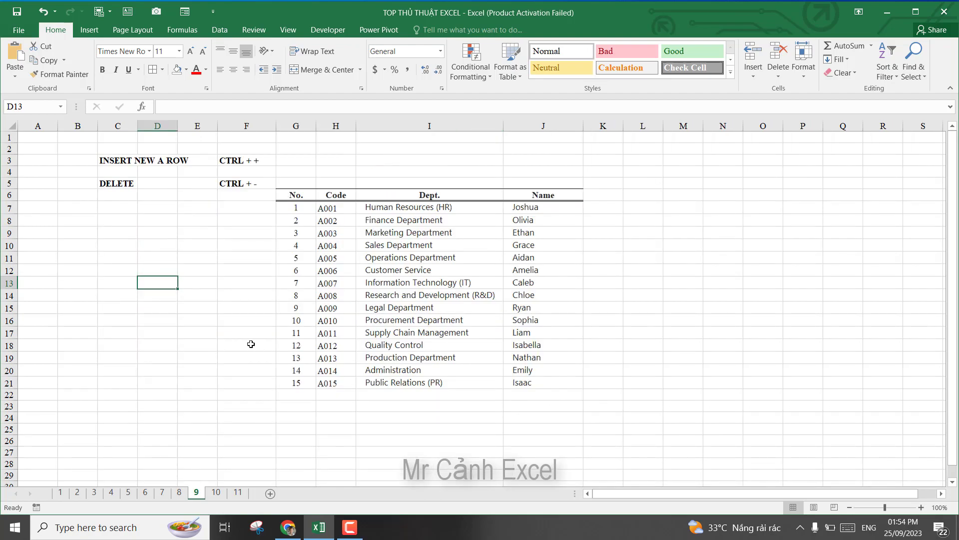
Insert an entire blank row above the Operations Department row on sheet 9.
left_click(192, 321)
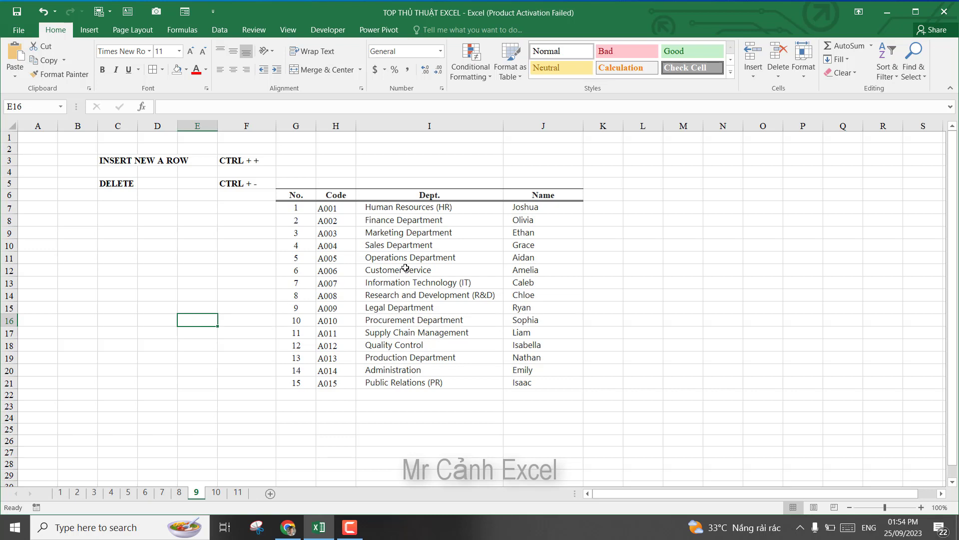
left_click(239, 165)
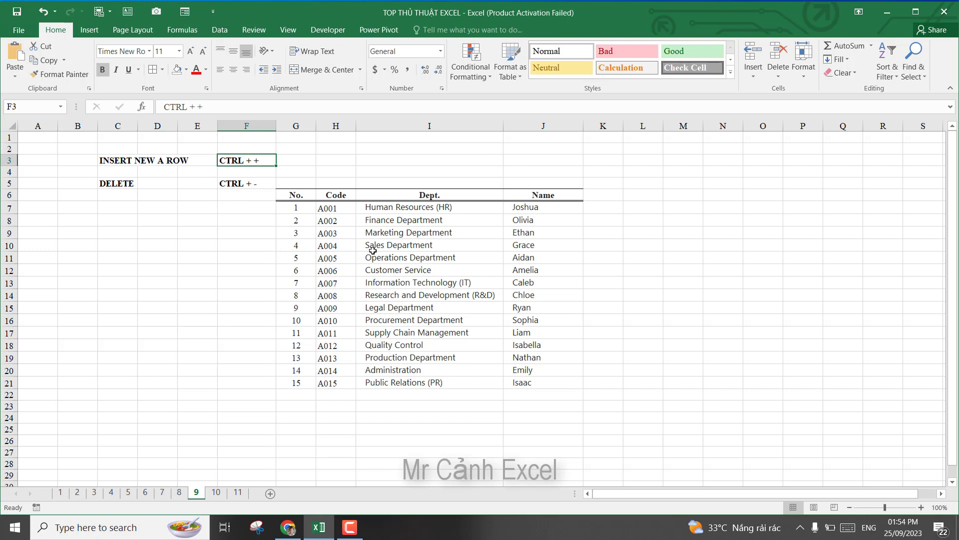
left_click(244, 182)
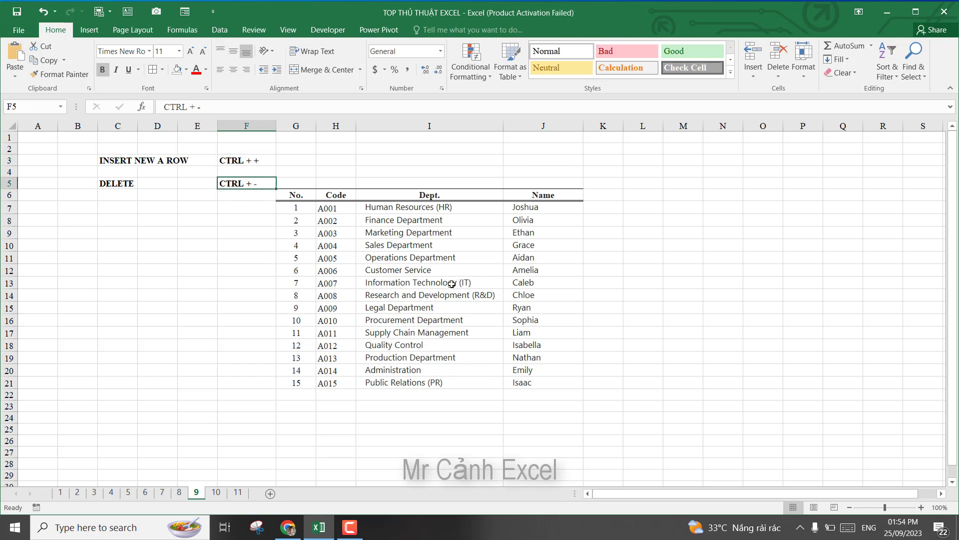
left_click(399, 263)
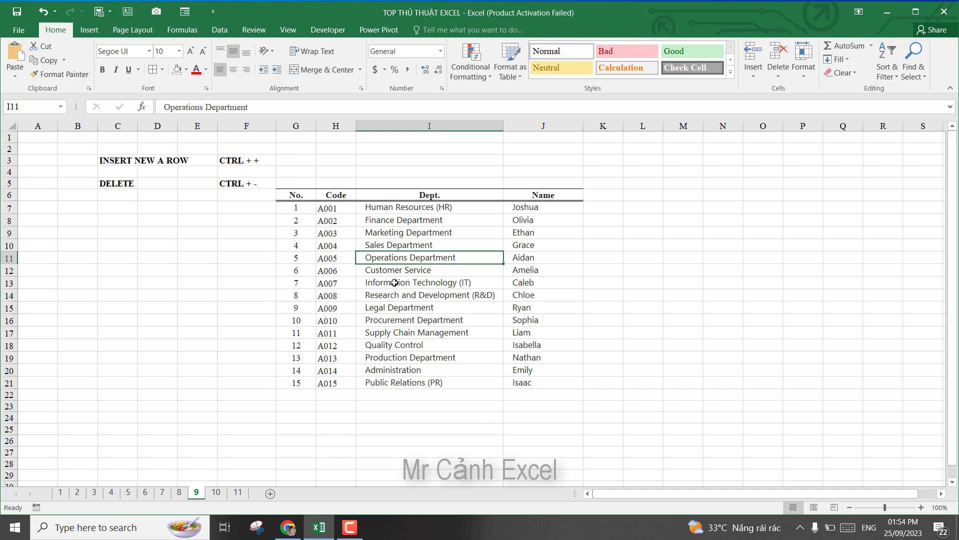
left_click(395, 272)
left_click(398, 258)
key("ctrl+plus")
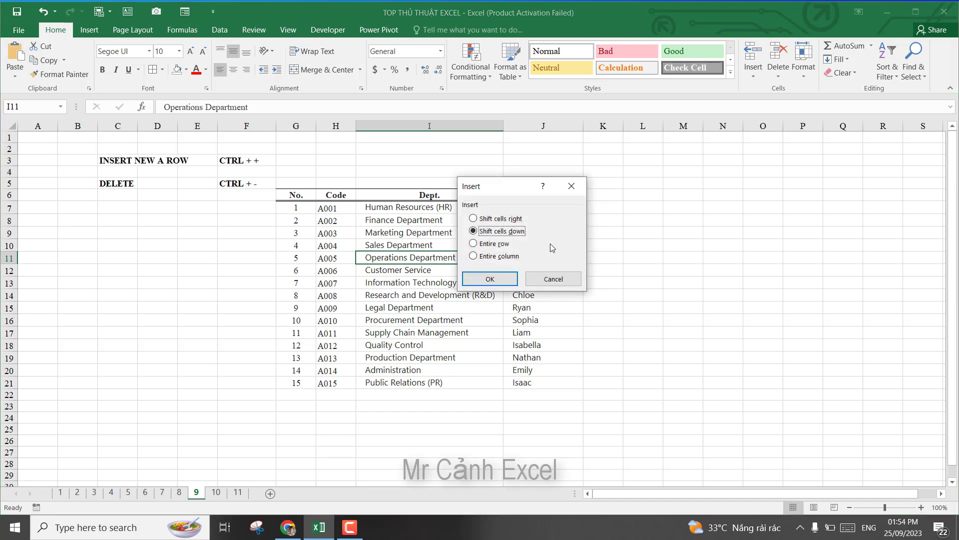
left_click(474, 243)
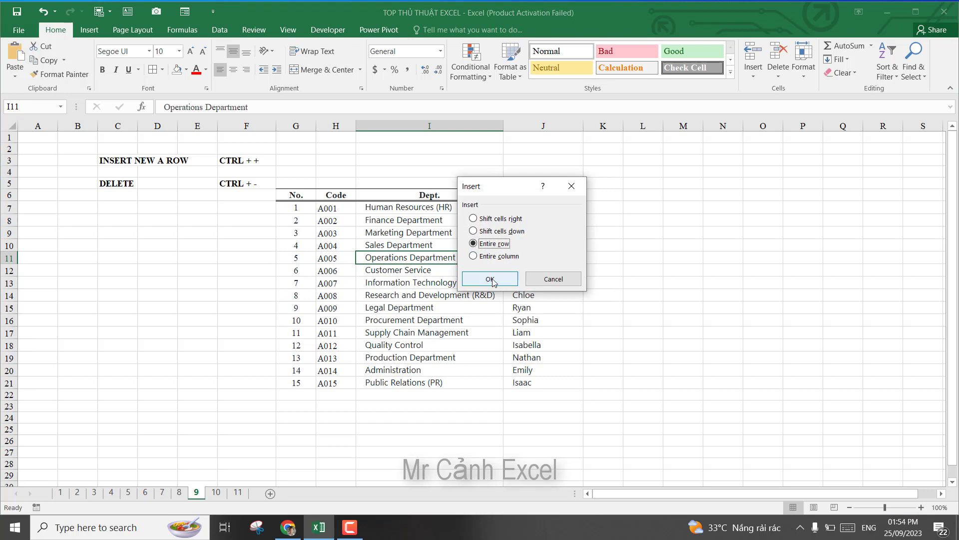
left_click(493, 281)
left_click(430, 306)
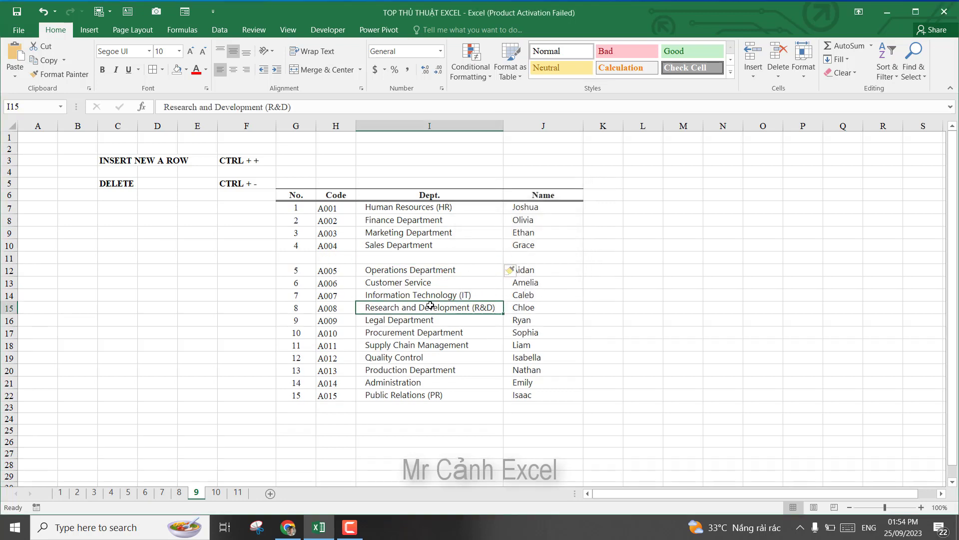
Delete the entire blank row 11 between Sales Department and Operations Department.
left_click(437, 258)
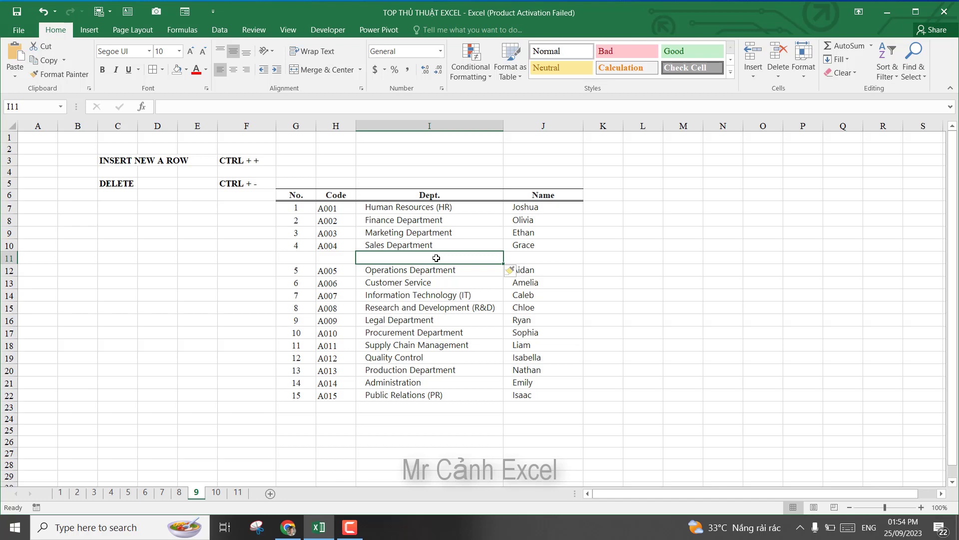
key("ctrl+minus")
left_click(473, 243)
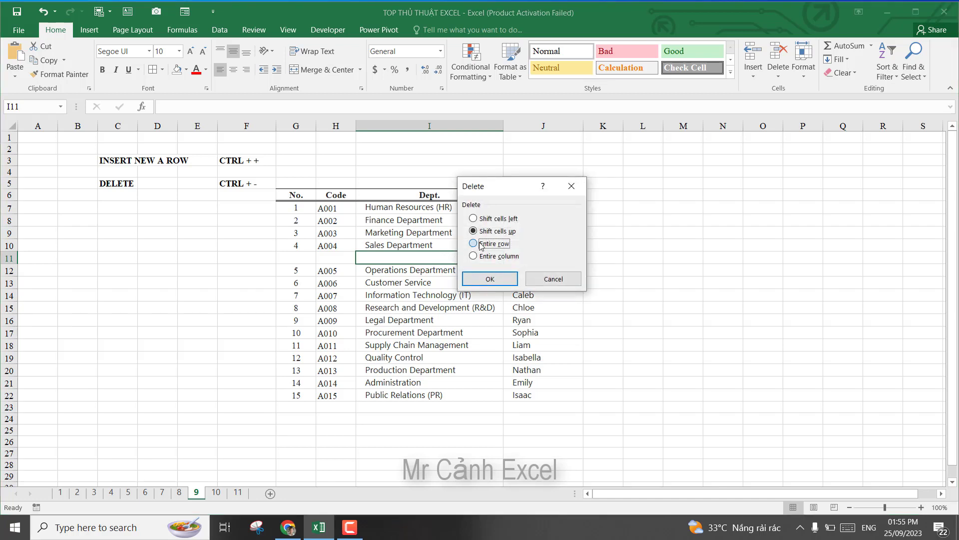
left_click(488, 277)
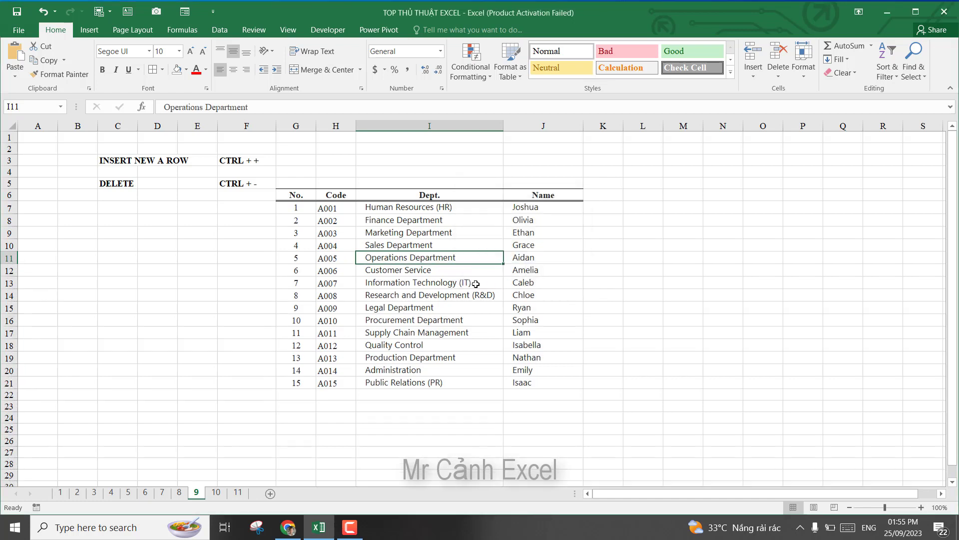
Insert an entire blank row above the Customer Service row, choosing the Entire row option.
left_click(421, 275)
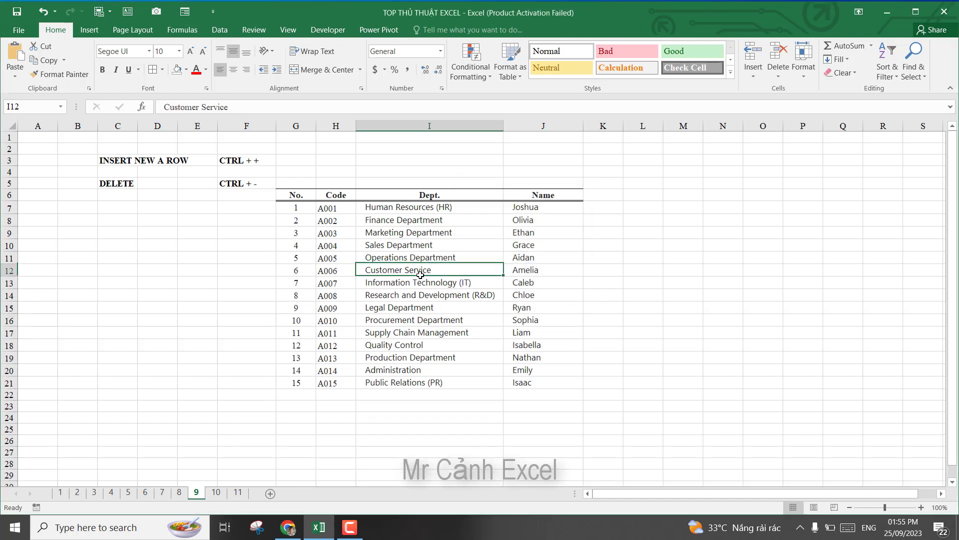
key("ctrl+plus")
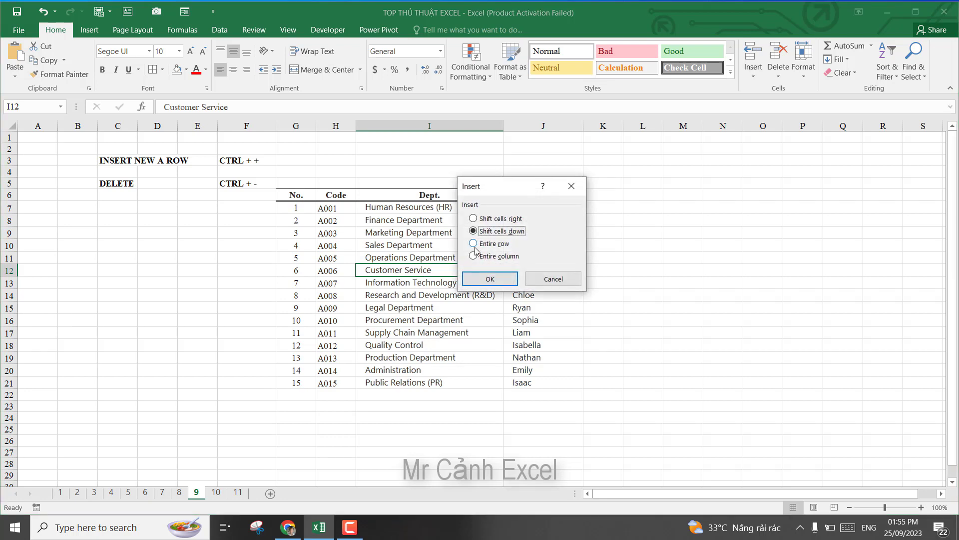
key("Down")
key("Down")
key("Down")
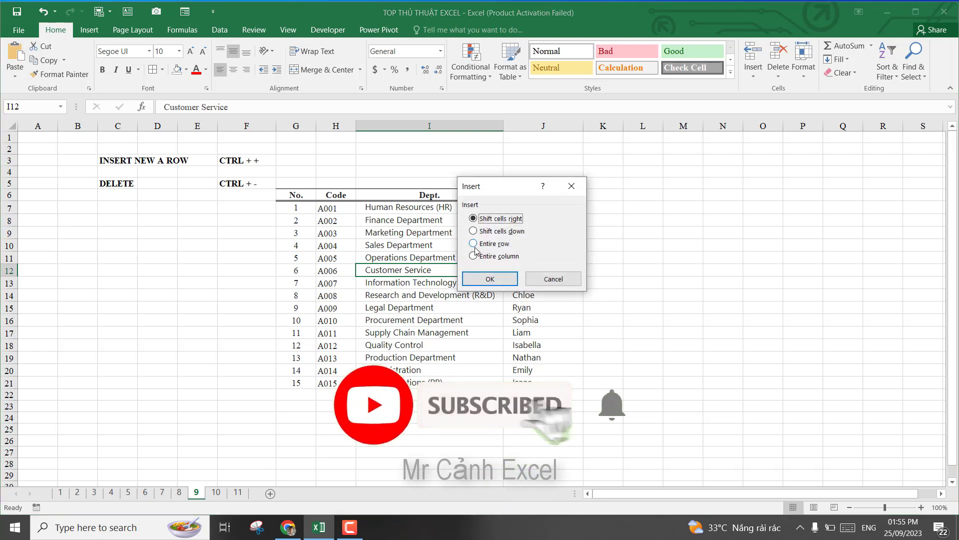
key("Down")
key("Down")
key("Down")
key("Down")
key("Down")
key("Down")
key("Down")
key("Down")
key("Down")
key("Down")
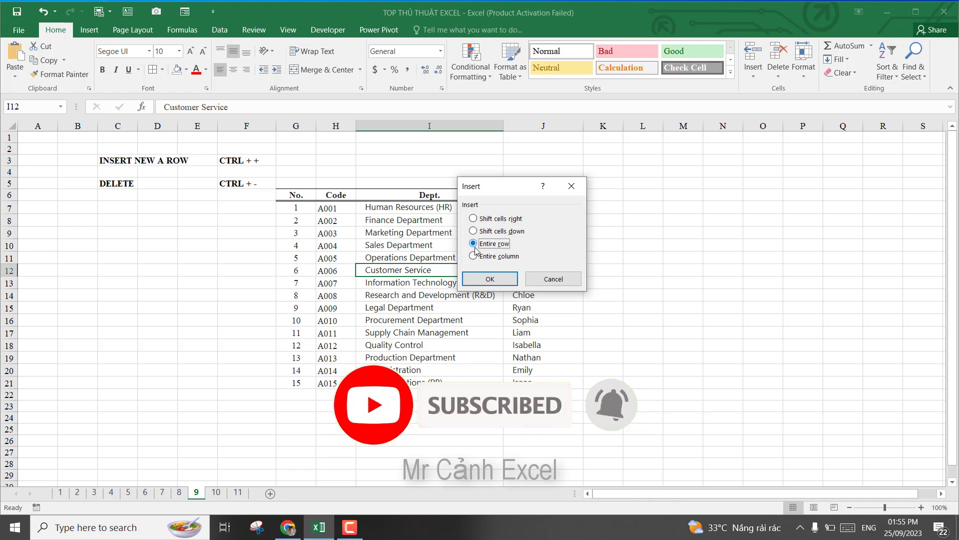
key("Down")
key("Down")
key("Down")
key("Down")
key("Down")
key("Down")
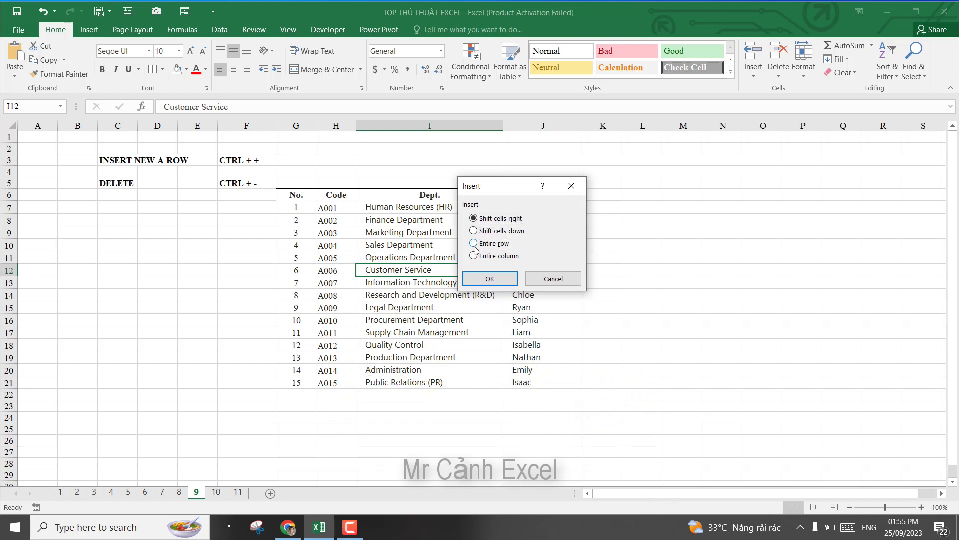
key("Down")
key("Down")
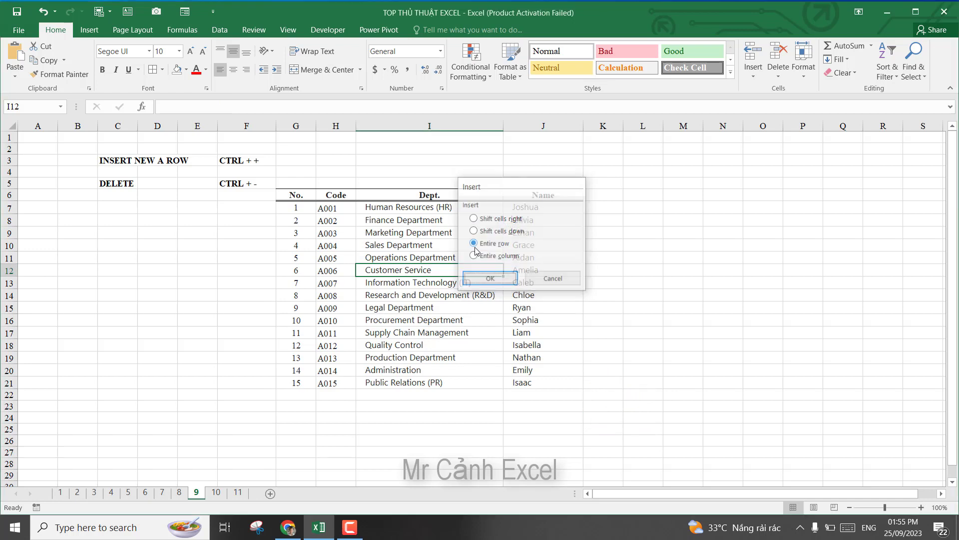
key("Return")
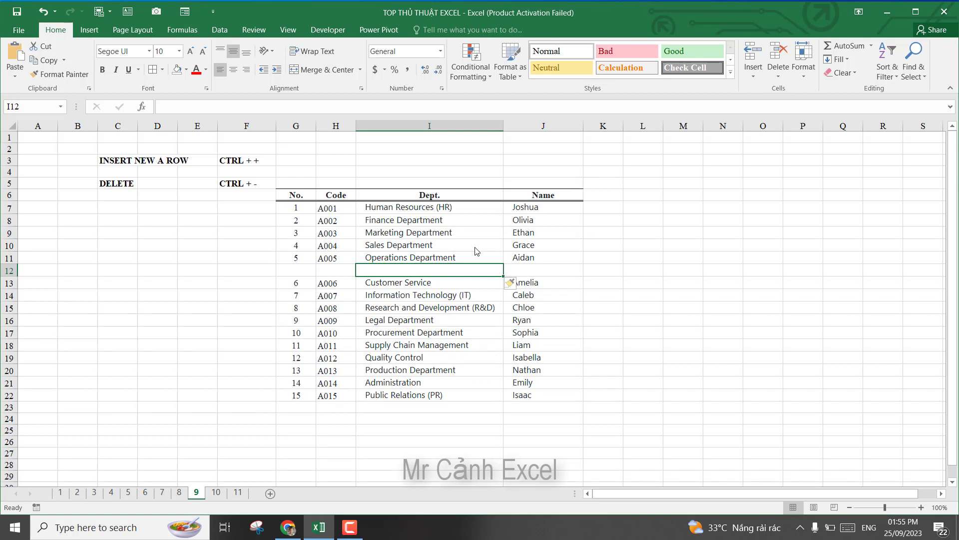
Delete the entire blank row 12 above Customer Service.
key("ctrl+minus")
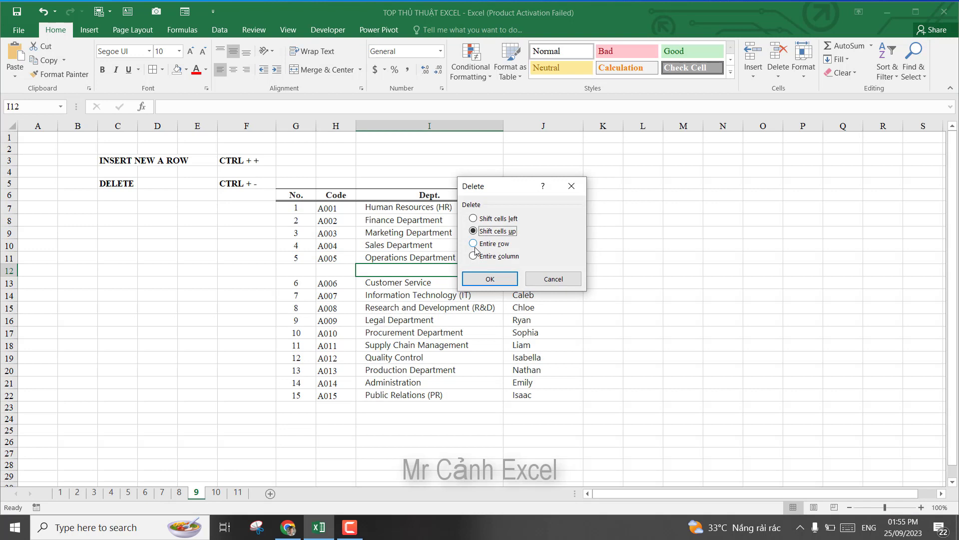
key("Down")
key("Down")
key("Down")
key("Down")
key("Down")
key("Down")
key("Down")
key("Down")
key("Down")
key("Return")
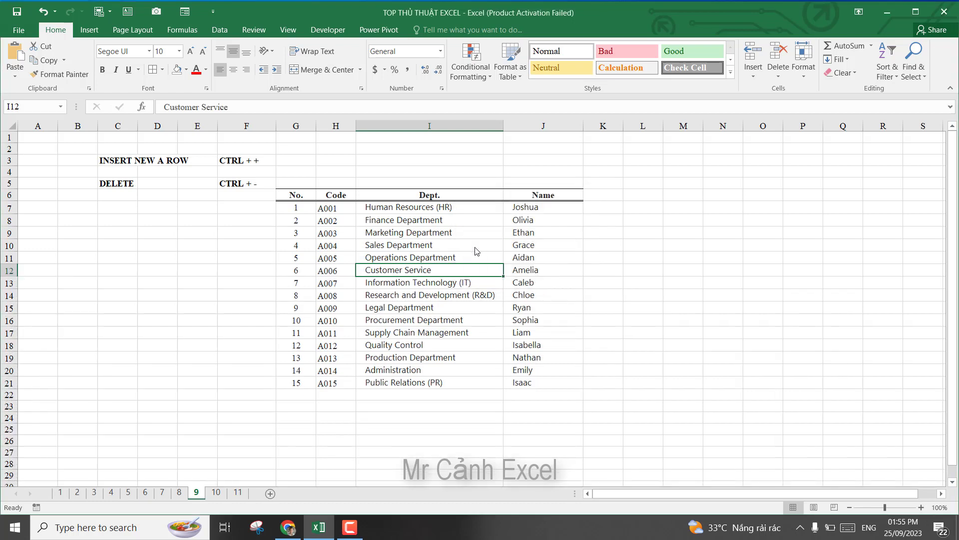
left_click(474, 246)
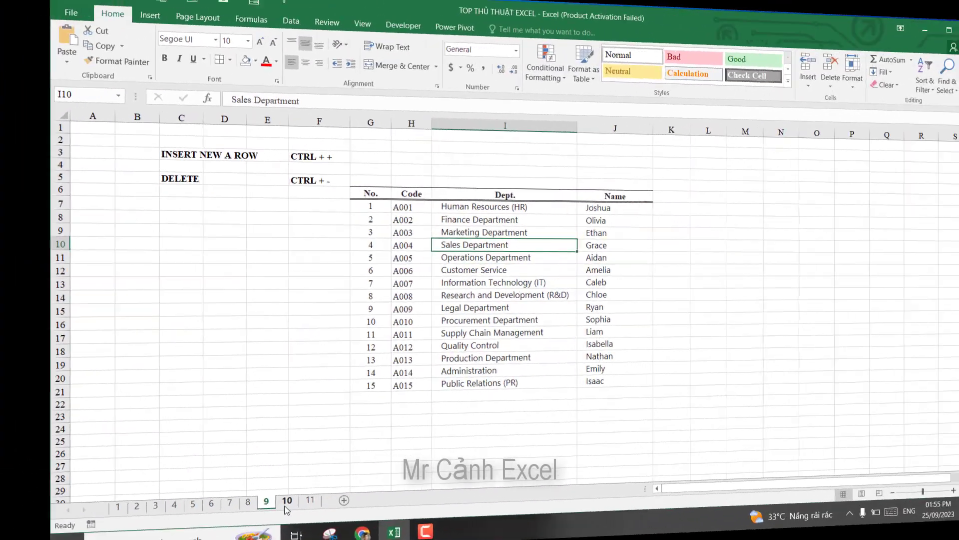
Go to sheet 10 and insert a blank column between the Code and Dept. columns.
left_click(287, 501)
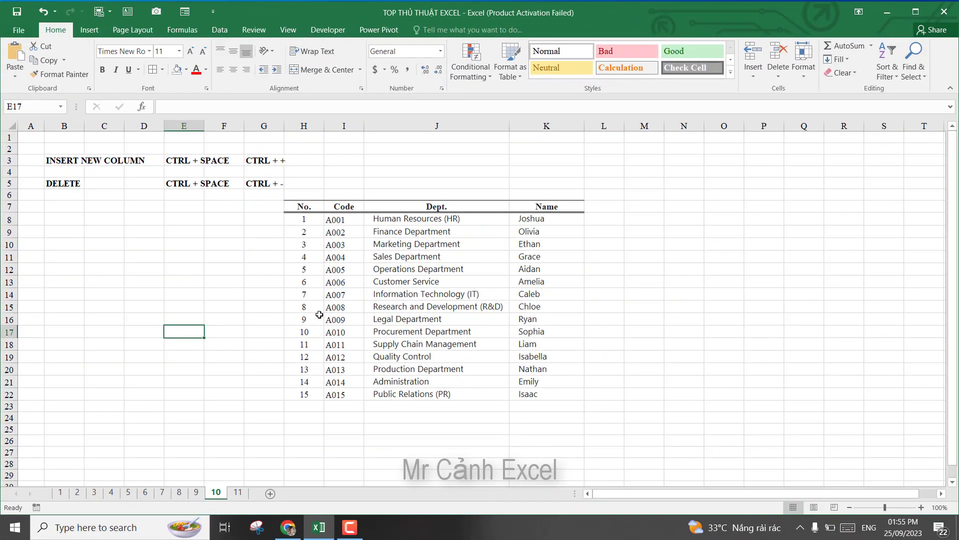
left_click(227, 293)
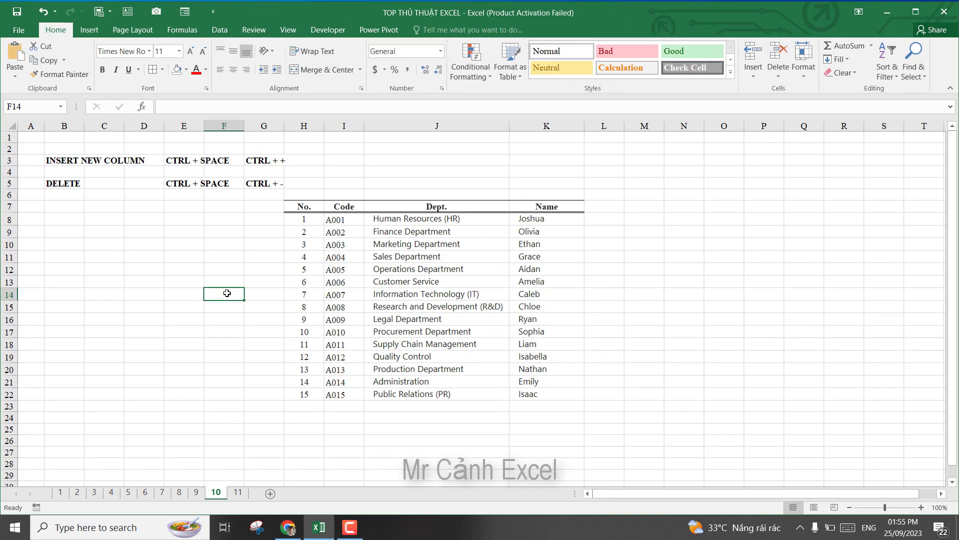
left_click(417, 275)
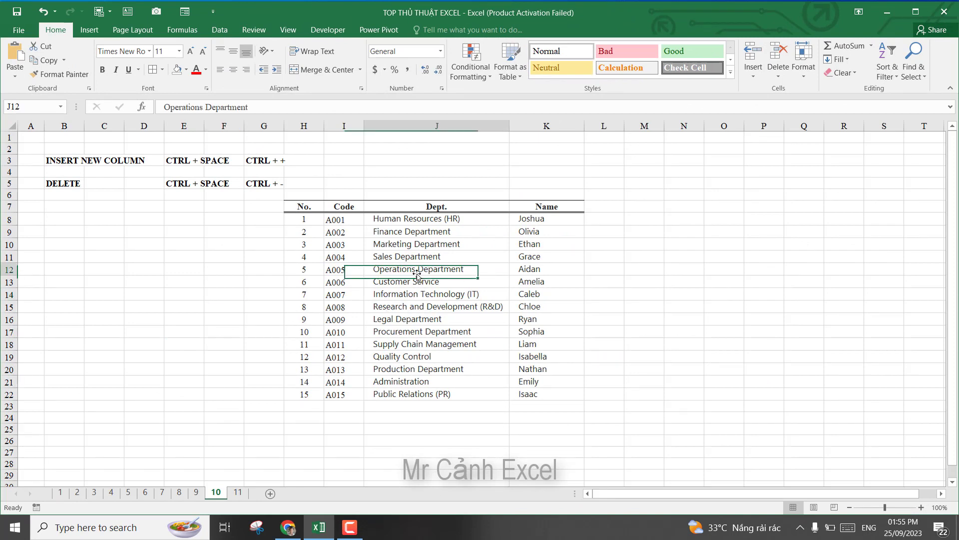
left_click(413, 291)
left_click(415, 272)
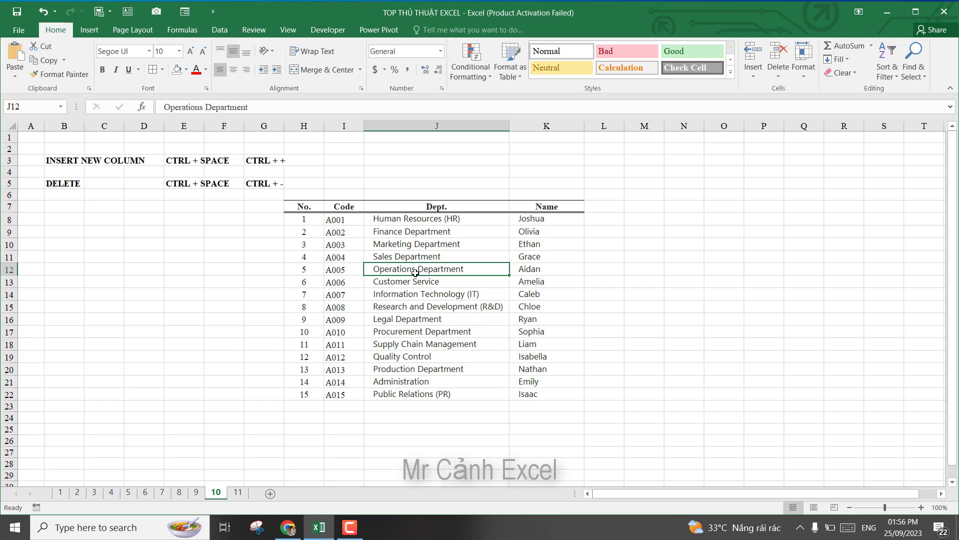
left_click(400, 258)
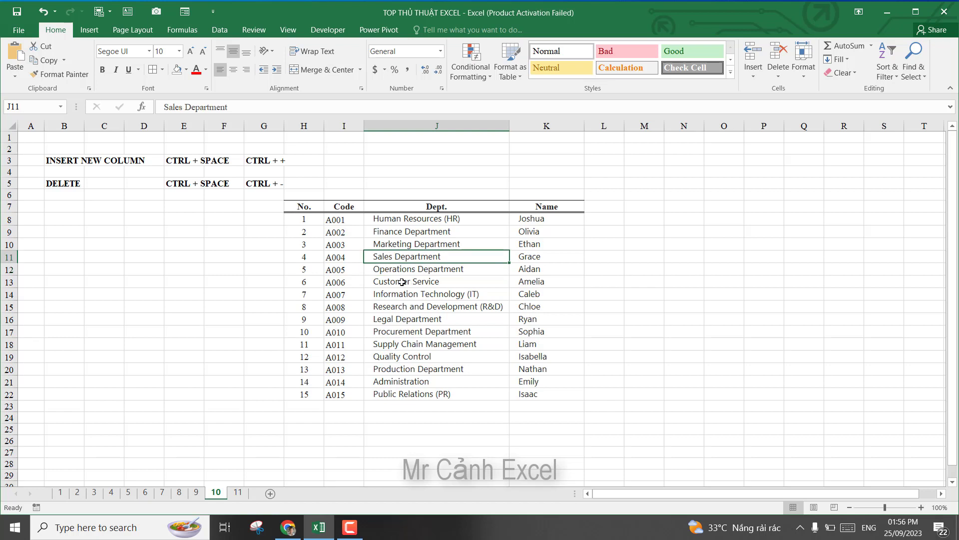
left_click(402, 282)
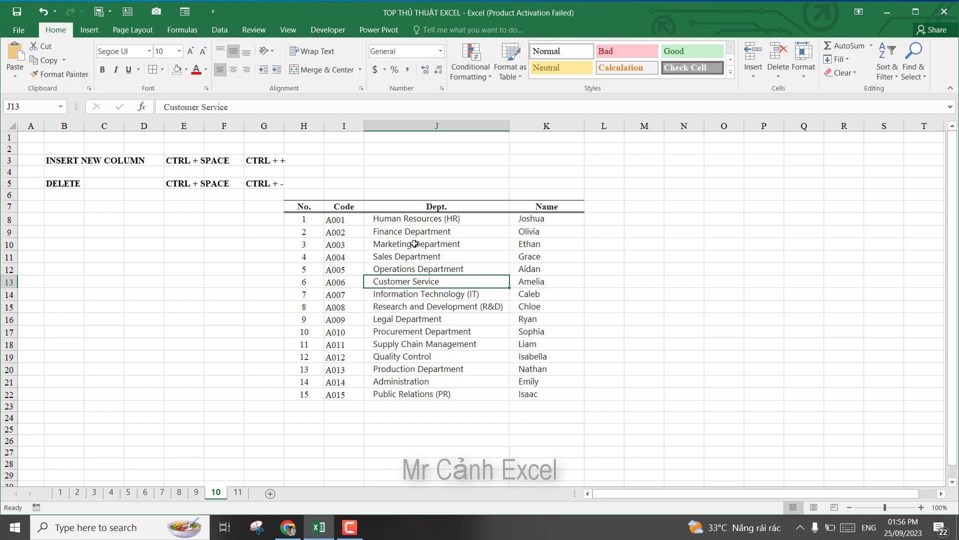
key("ctrl+space")
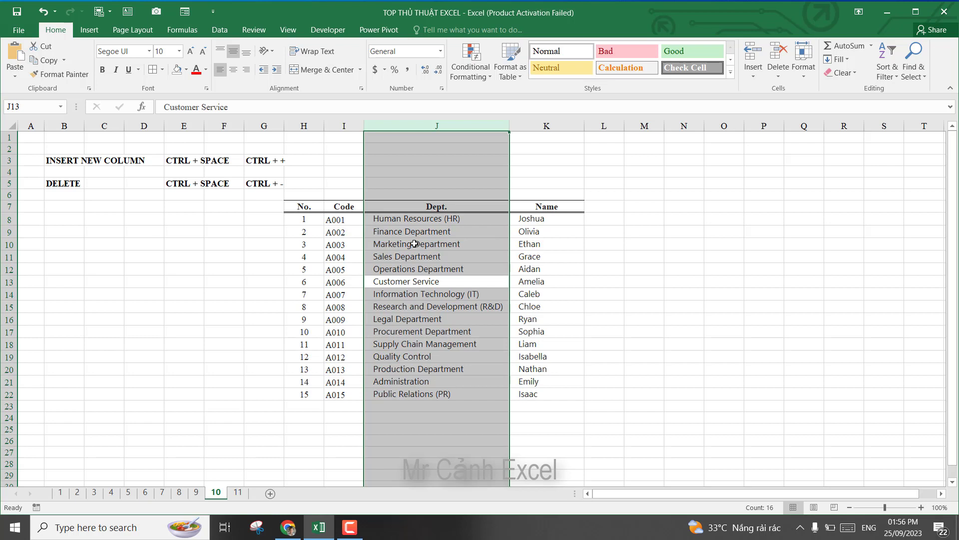
key("ctrl+plus")
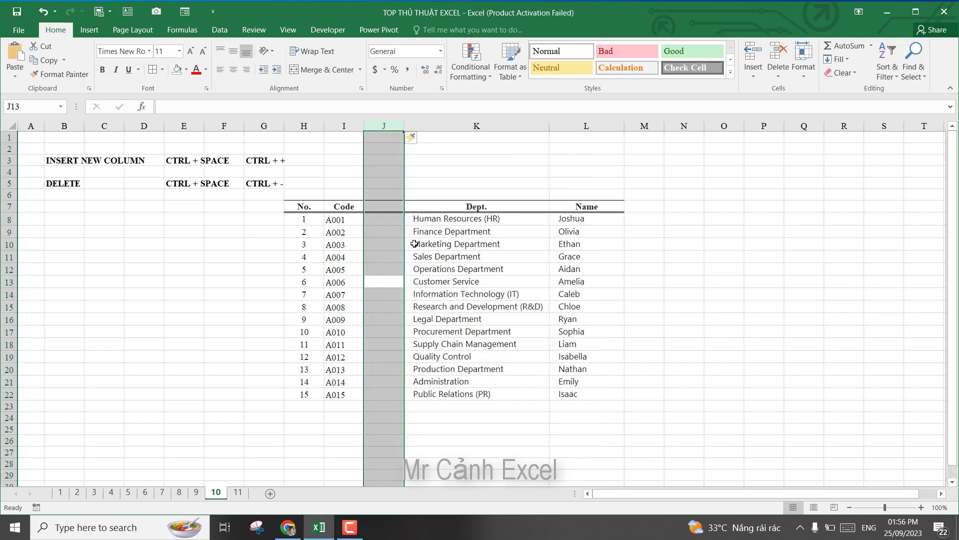
left_click(486, 278)
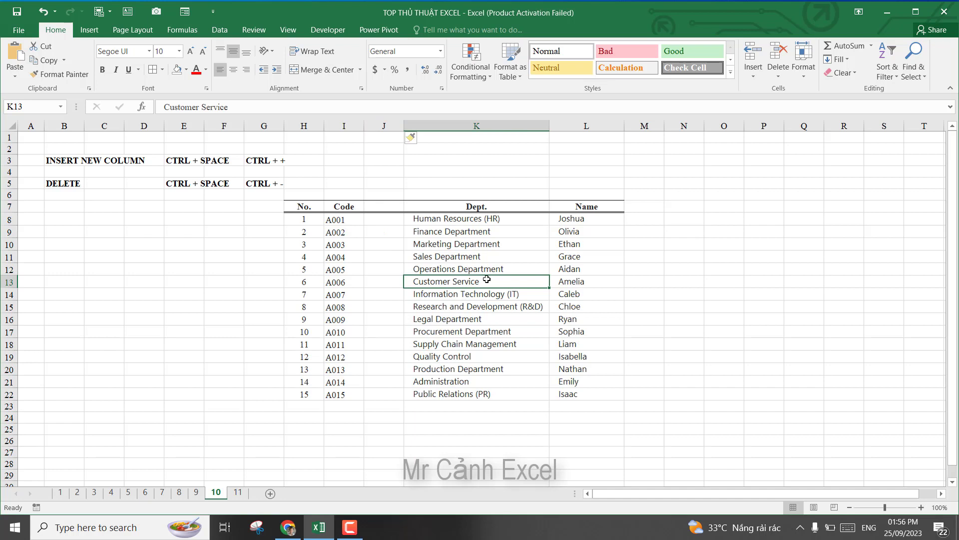
Delete the whole blank column J between Code and Dept.
left_click(390, 246)
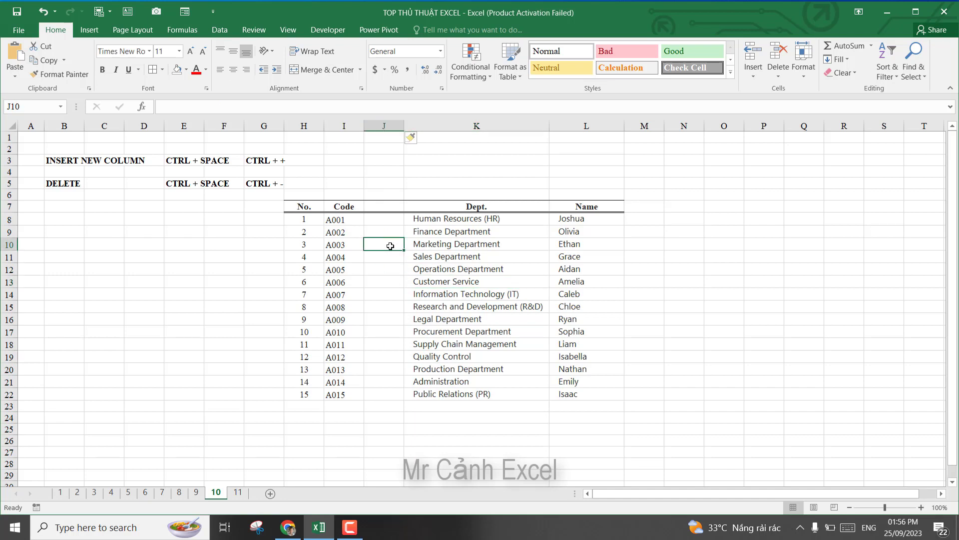
key("ctrl+space")
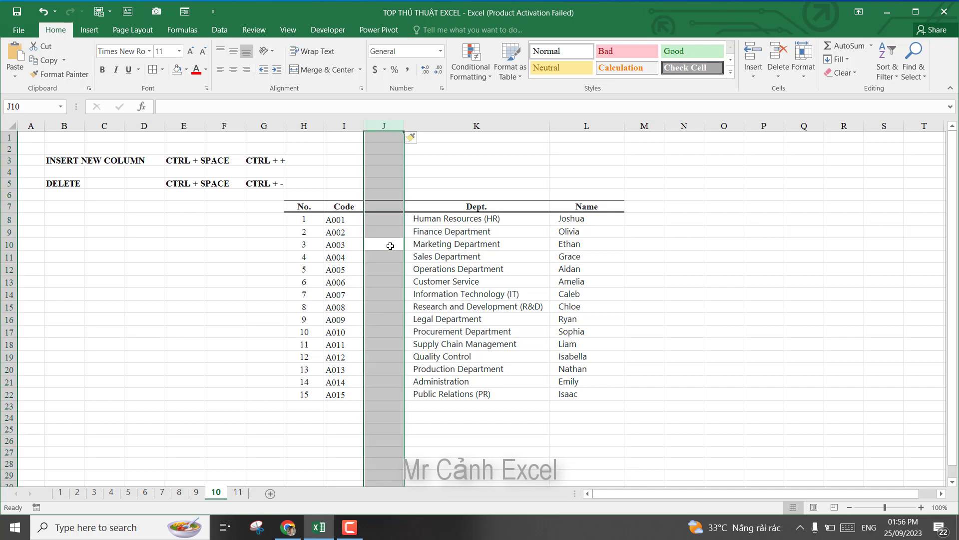
key("ctrl+minus")
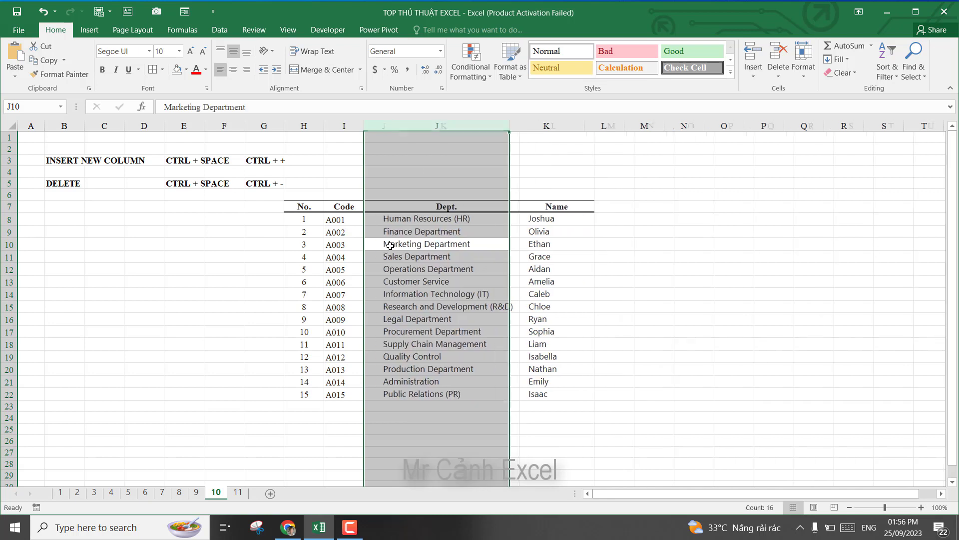
left_click(441, 271)
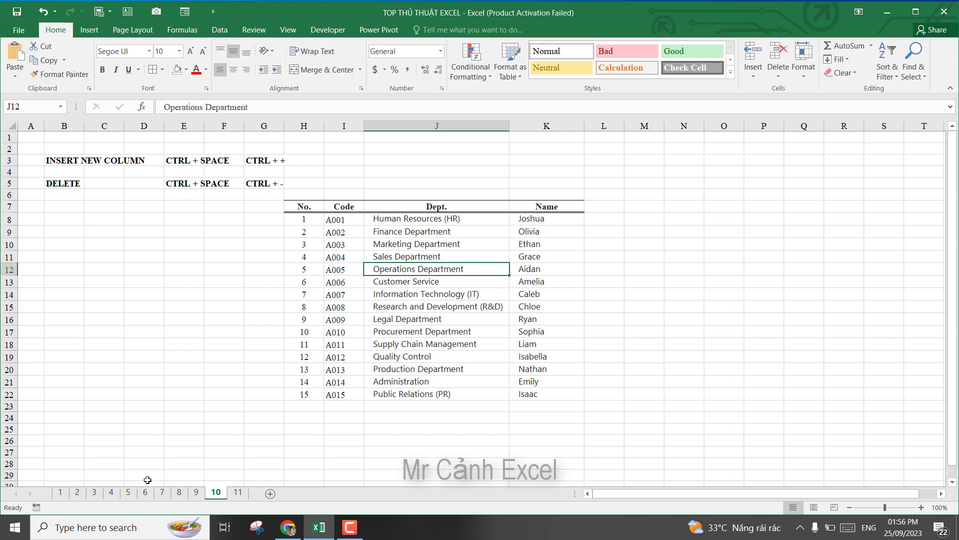
Go to sheet 11 and format the Cost values in J7:J21 as numbers with thousands separators and two decimals.
left_click(244, 498)
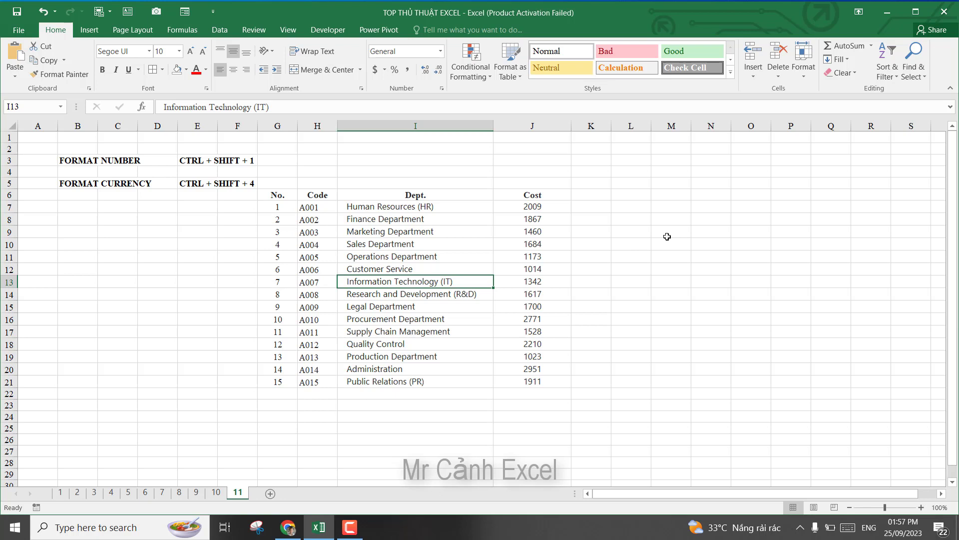
left_click_drag(525, 210, 526, 382)
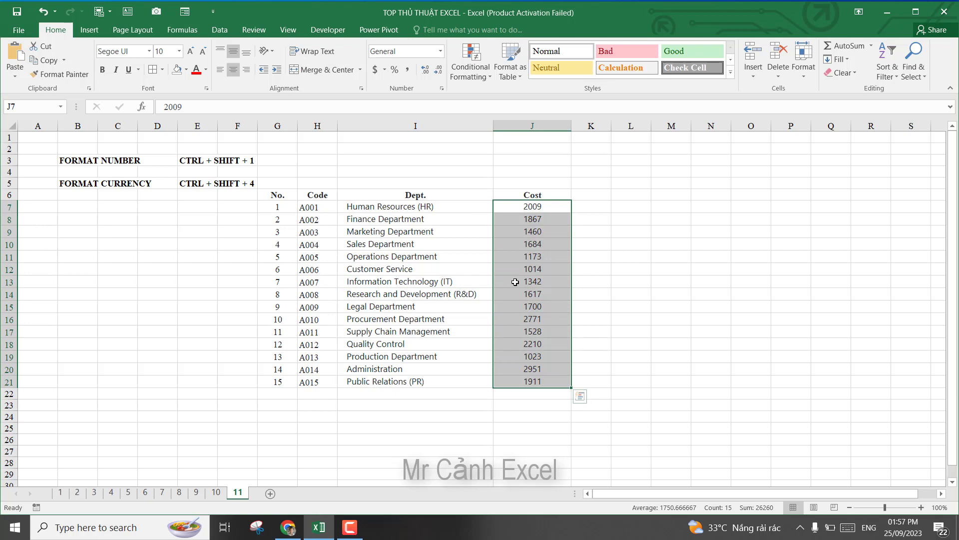
left_click(523, 256)
left_click_drag(527, 207, 523, 382)
key("ctrl+shift+1")
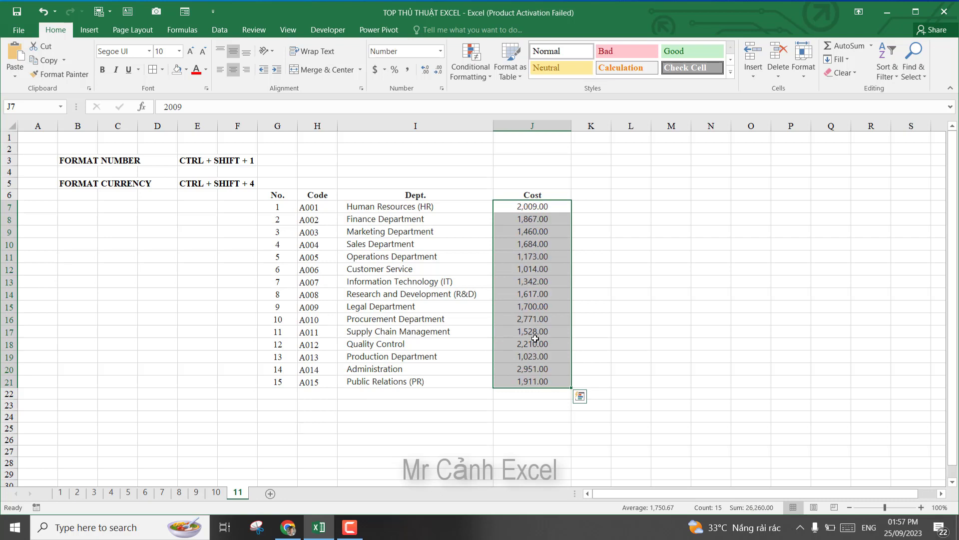
left_click(629, 278)
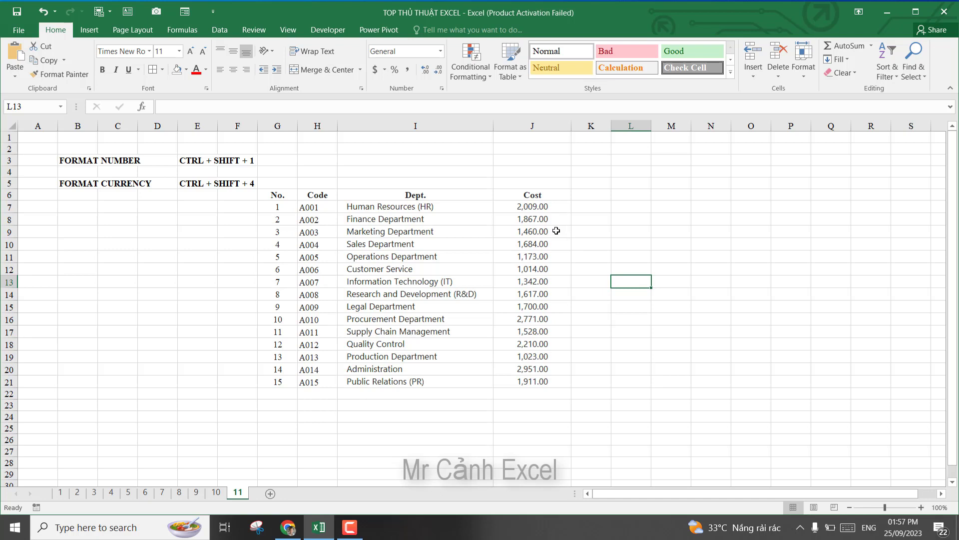
Apply the dollar currency format with two decimals to the Cost values in J7:J21.
left_click(531, 207)
left_click_drag(530, 220, 533, 382)
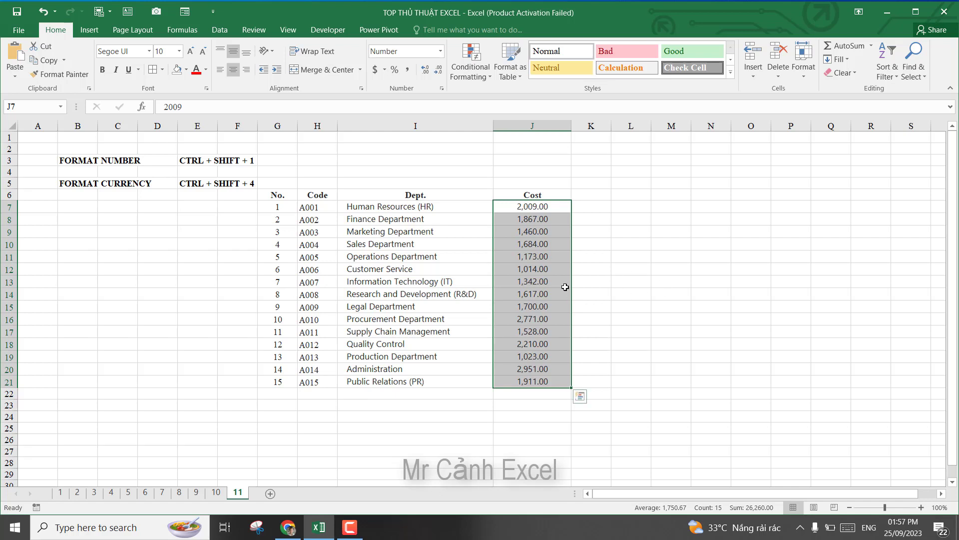
left_click_drag(536, 207, 534, 380)
key("ctrl+shift+4")
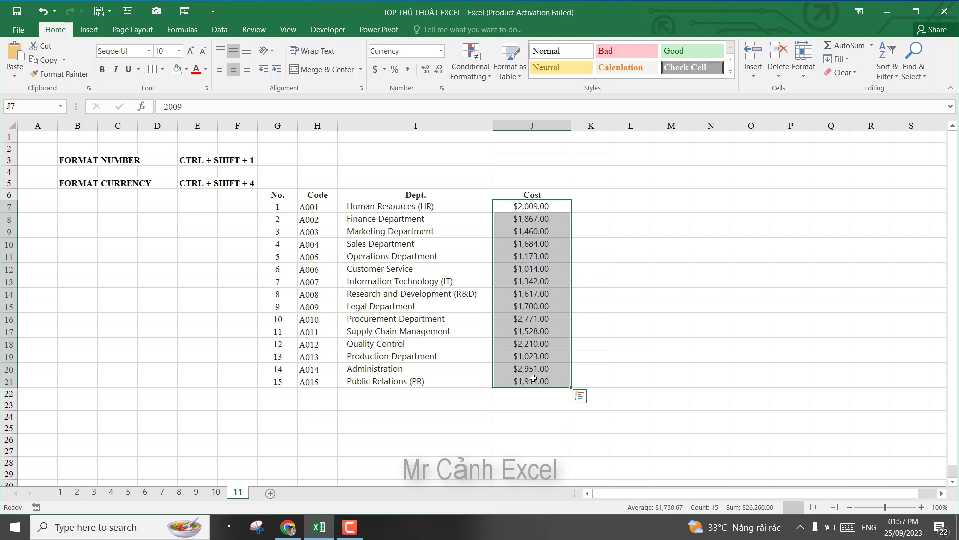
left_click(623, 340)
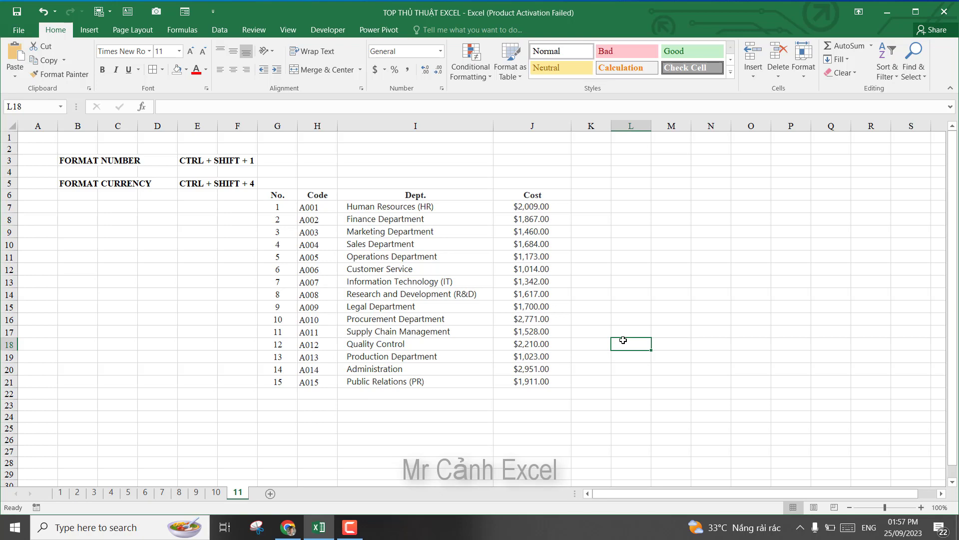
Switch to Chrome and look through the videos and playlists on the Excel tutorial channel's YouTube home page.
left_click(286, 526)
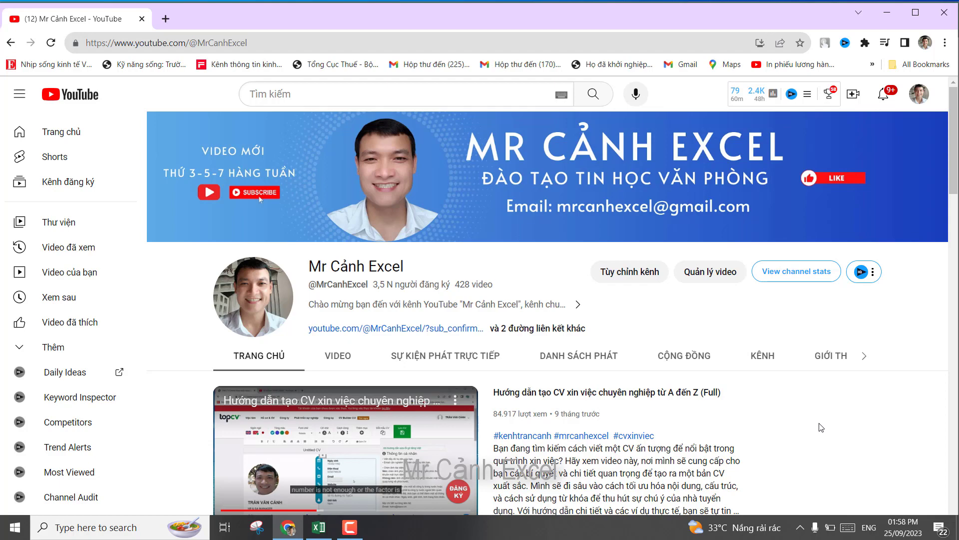
scroll(793, 418, "down", 6)
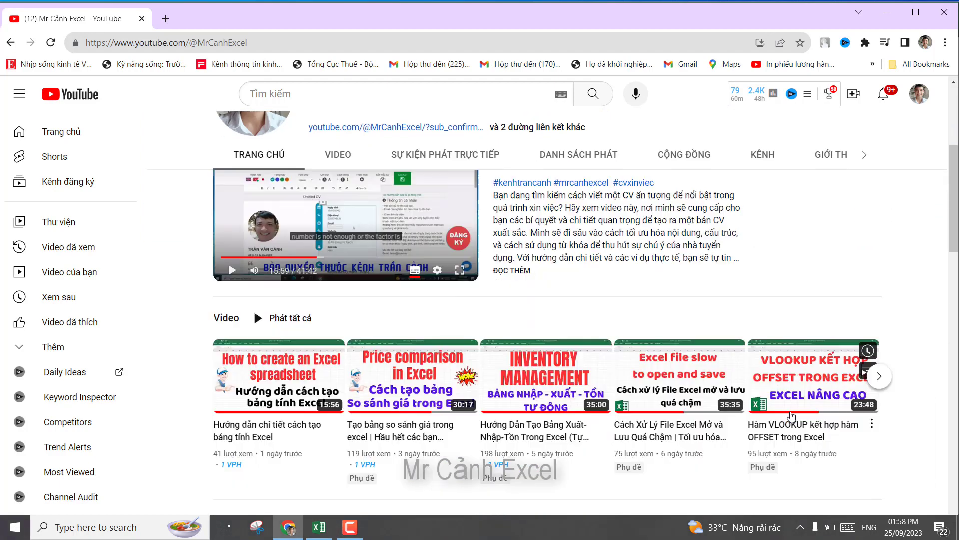
scroll(792, 418, "down", 1)
scroll(779, 400, "down", 5)
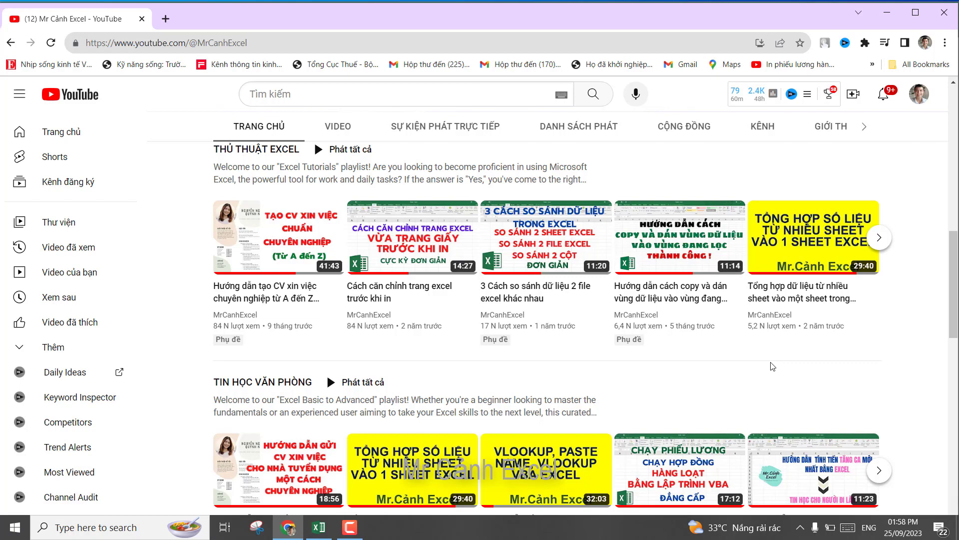
scroll(772, 367, "down", 2)
scroll(773, 366, "up", 15)
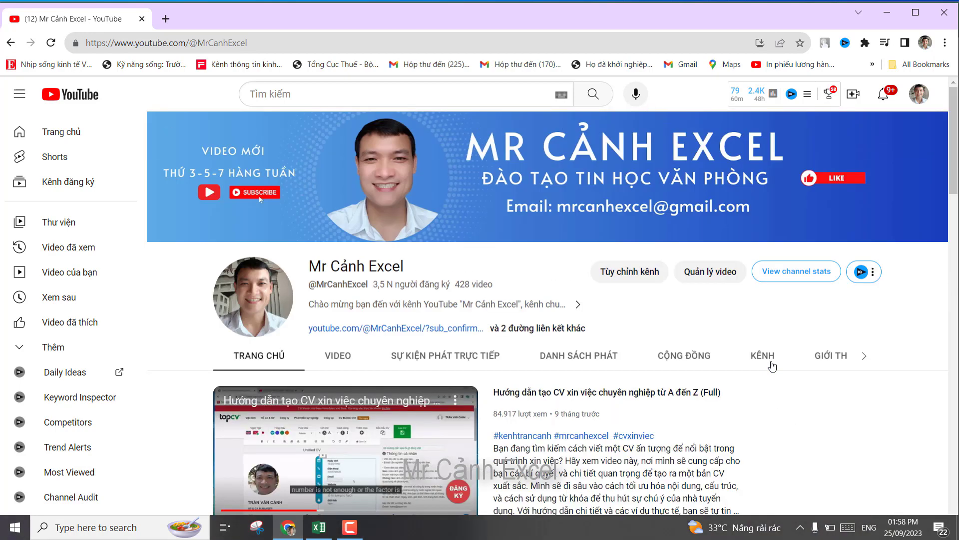